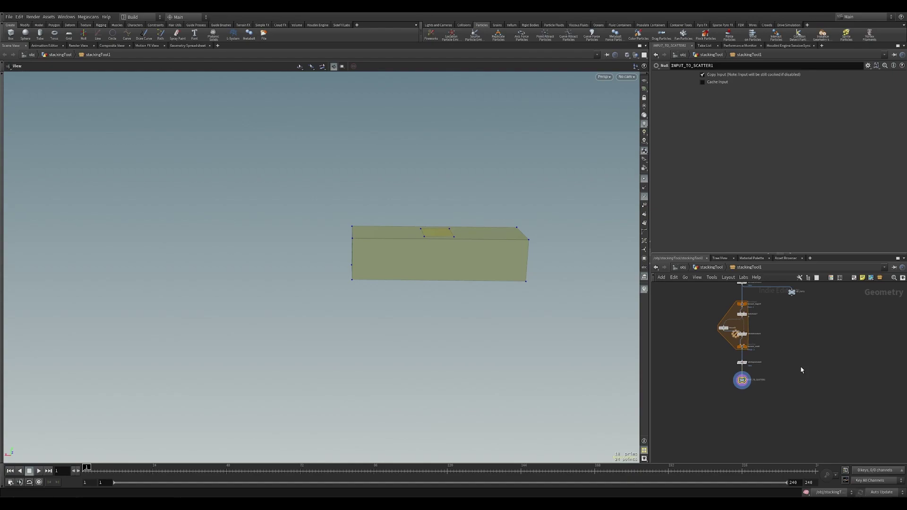
- Add an Object Merge node in the empty area beside the existing node chain
scroll(800, 369, down, 3)
mouse_move(800, 369)
middle_down()
mouse_move(796, 400)
mouse_move(786, 396)
mouse_move(796, 355)
middle_up()
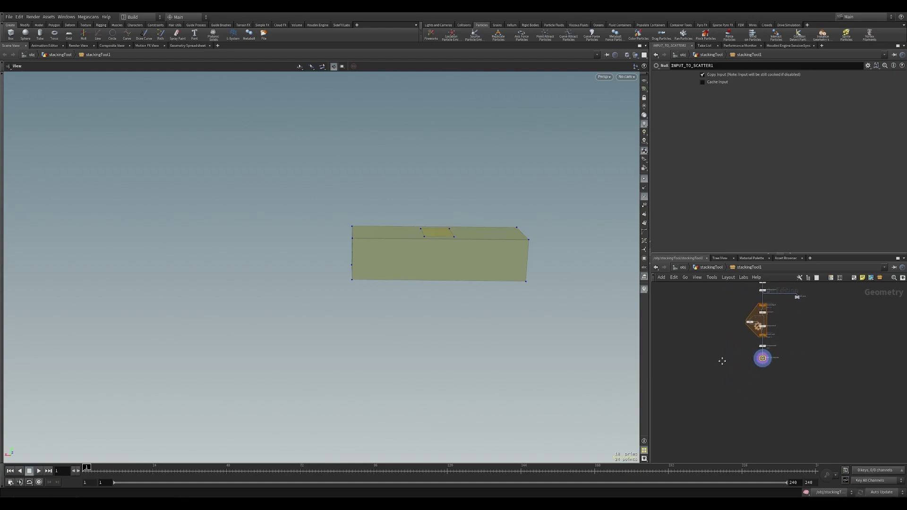
middle_drag(721, 361, 794, 364)
key(Tab)
text(obj)
key(Return)
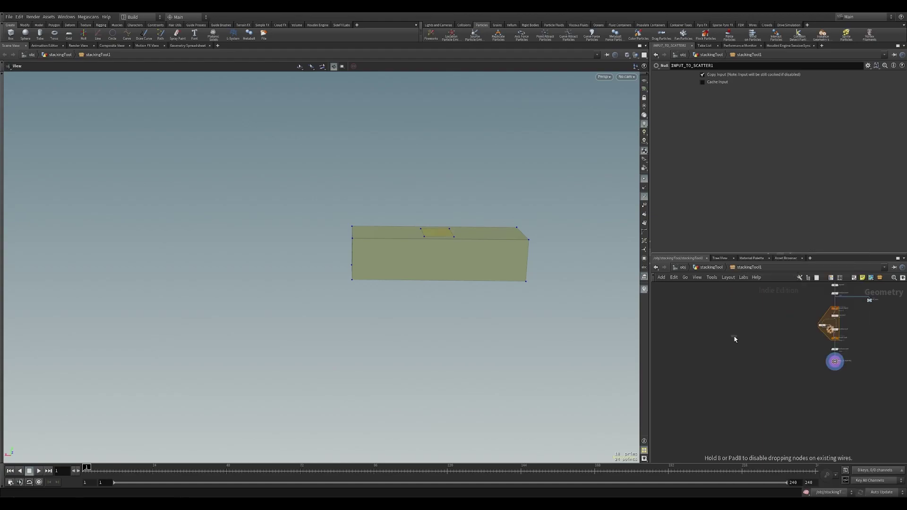
click(735, 337)
click(735, 338)
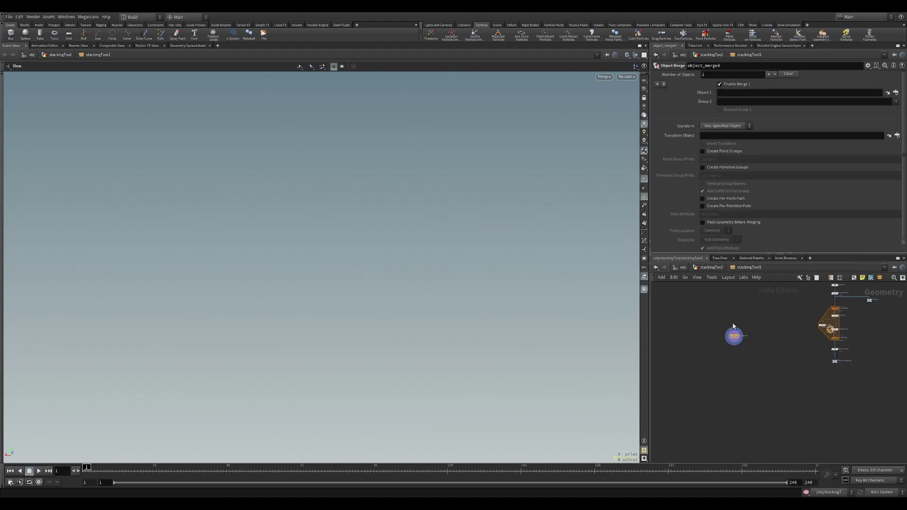
scroll(736, 329, up, 4)
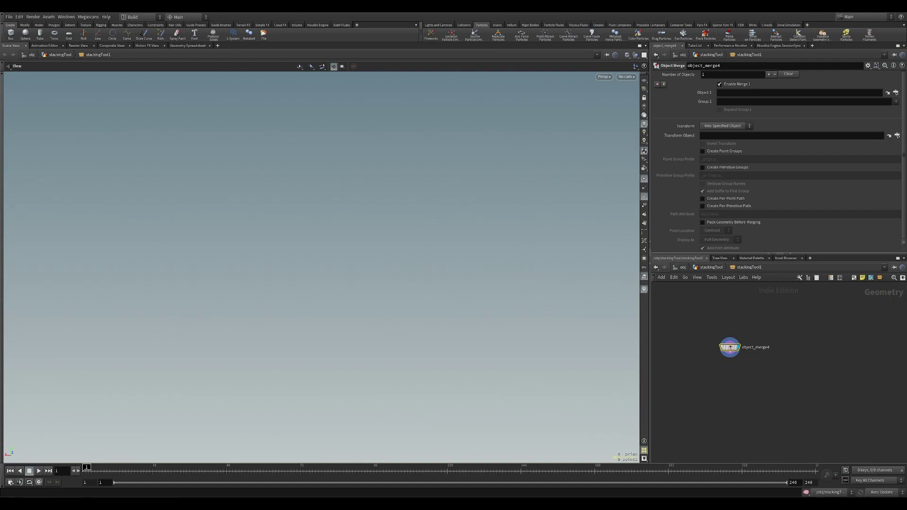
click(741, 93)
- Add a Box node above the Object Merge and set its X size to 4.7
key(Tab)
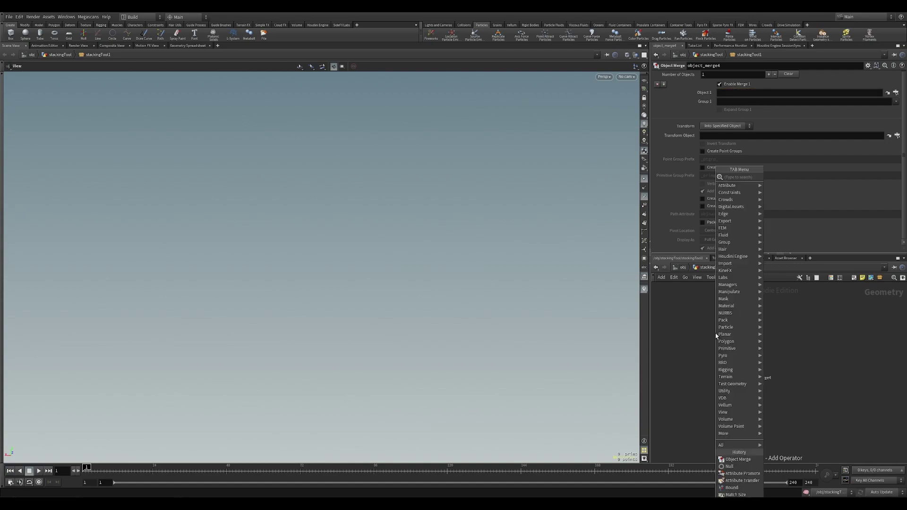
text(box)
key(Return)
click(715, 334)
middle_drag(717, 98, 761, 93)
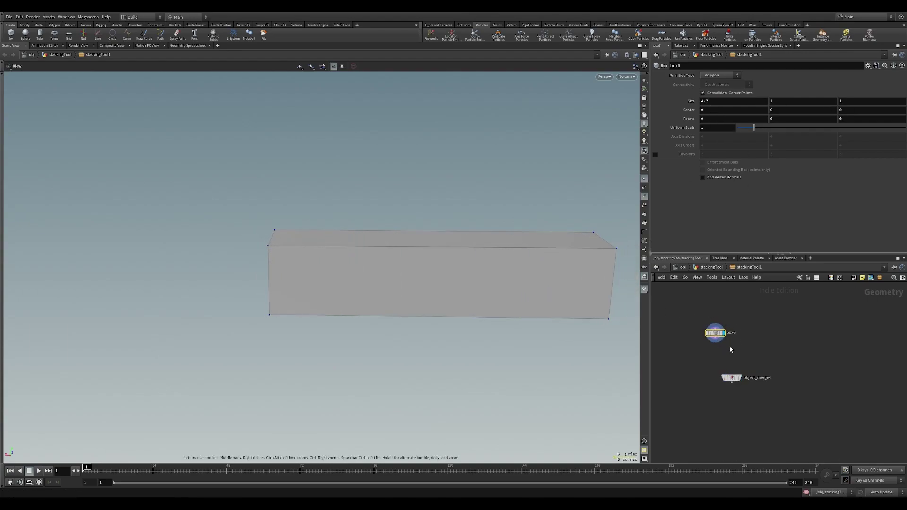
- Connect a PolyExtrude node to the box and extrude one long side face by a distance of 0.987
key(Tab)
text(polye)
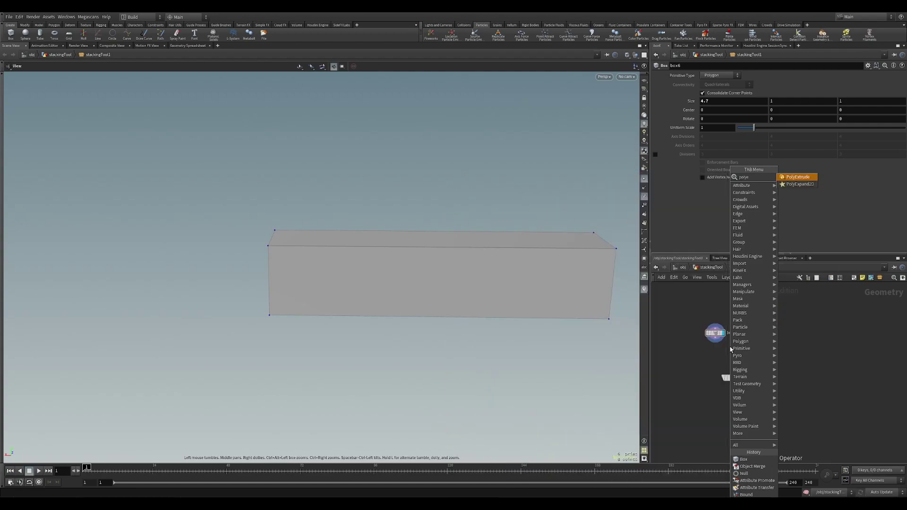
key(Return)
click(693, 357)
click(897, 76)
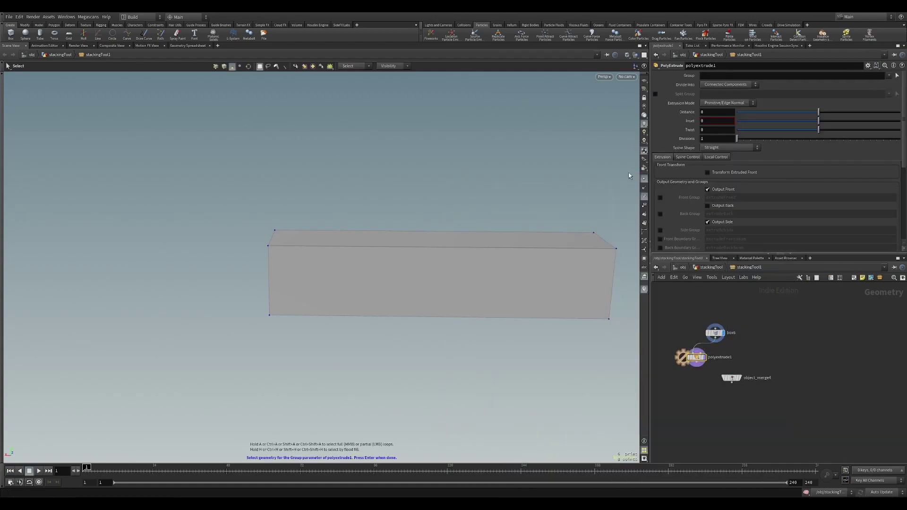
alt+drag(340, 249, 397, 264)
click(267, 288)
key(Return)
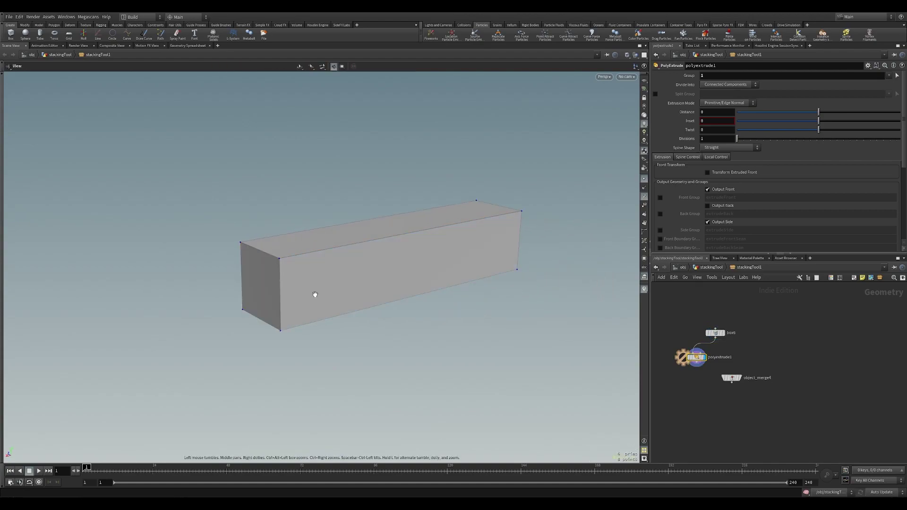
drag(819, 112, 900, 112)
- Duplicate the PolyExtrude node below the first one so the end of the box is extruded too, forming an L-shaped block
mouse_move(699, 360)
alt+mouse_down()
mouse_move(689, 380)
mouse_move(697, 363)
alt+mouse_up()
click(696, 378)
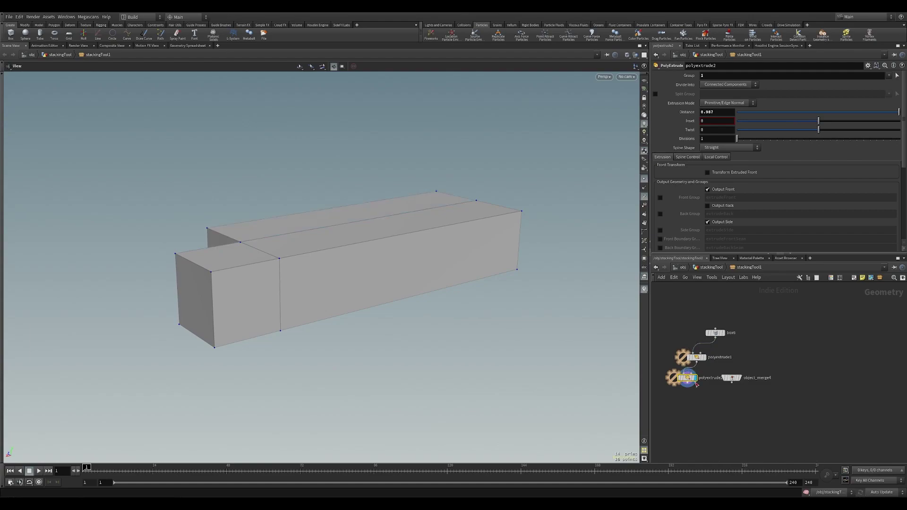
drag(381, 255, 530, 265)
- Line up the box and extrude nodes in a column and end the chain with a null named OUT_OBJ_PLACEMENT
drag(718, 406, 670, 293)
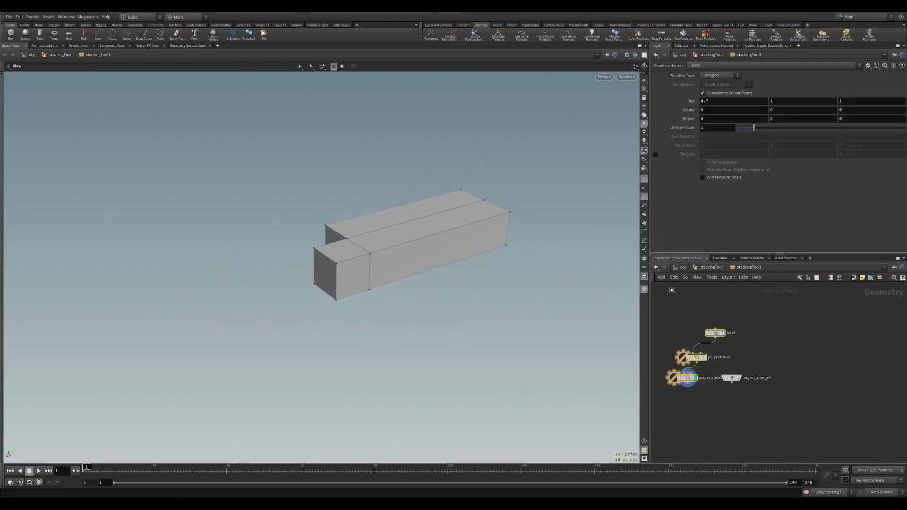
key(l)
drag(673, 327, 673, 307)
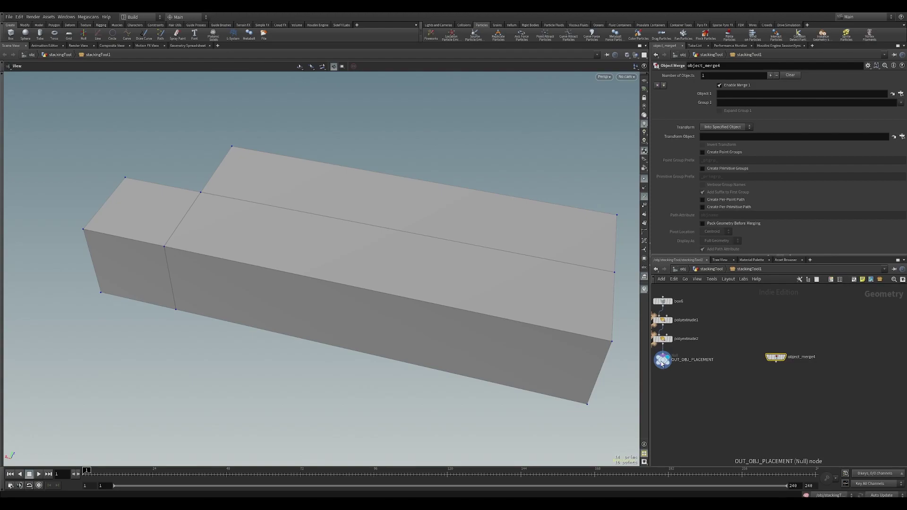
- Set the Object Merge node's Object 1 to ../OUT_OBJ_PLACEMENT and display that node
drag(681, 355, 734, 95)
mouse_move(781, 363)
mouse_down()
mouse_move(771, 380)
mouse_move(764, 366)
mouse_up()
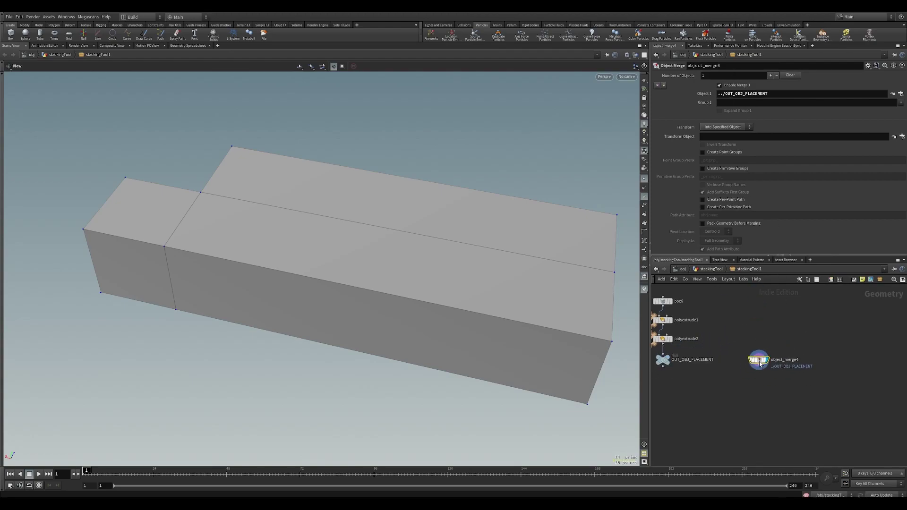
click(770, 93)
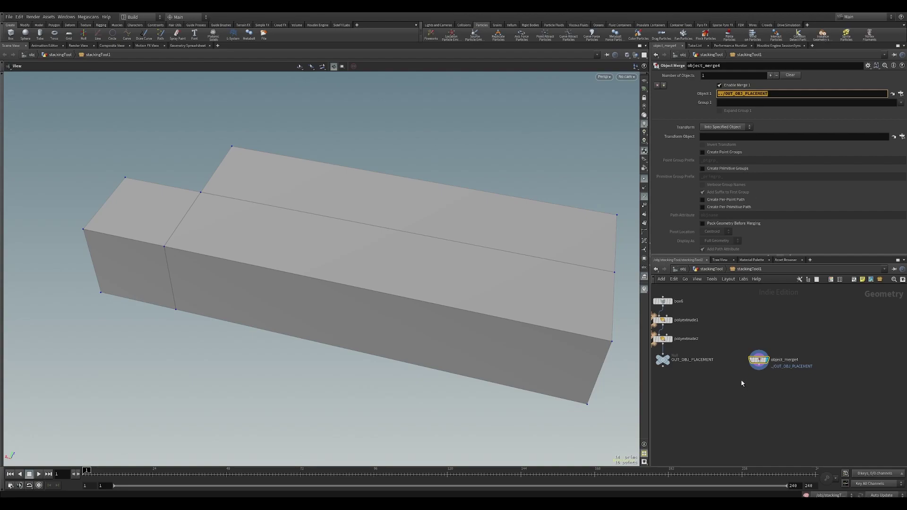
- Display the OUT_OBJ_PLACEMENT node and examine the block's top, sides and underside
middle_drag(688, 374, 701, 402)
drag(706, 411, 668, 323)
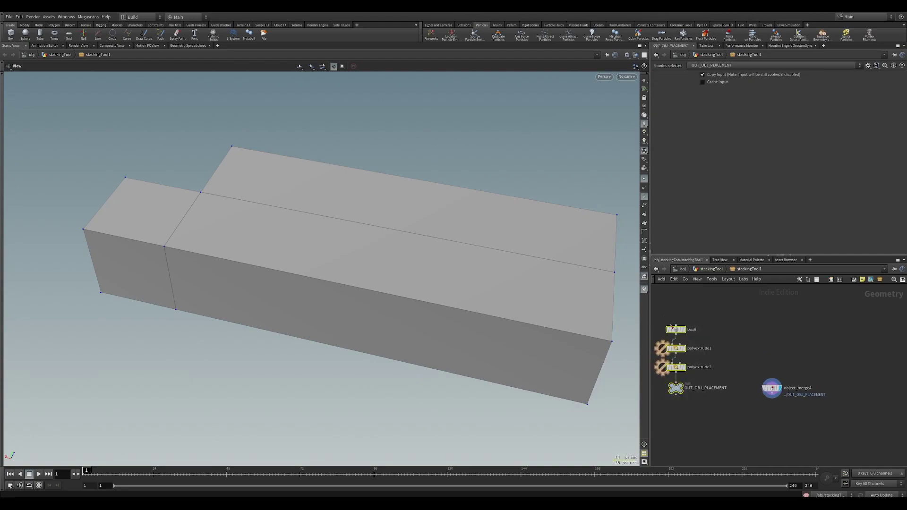
click(684, 388)
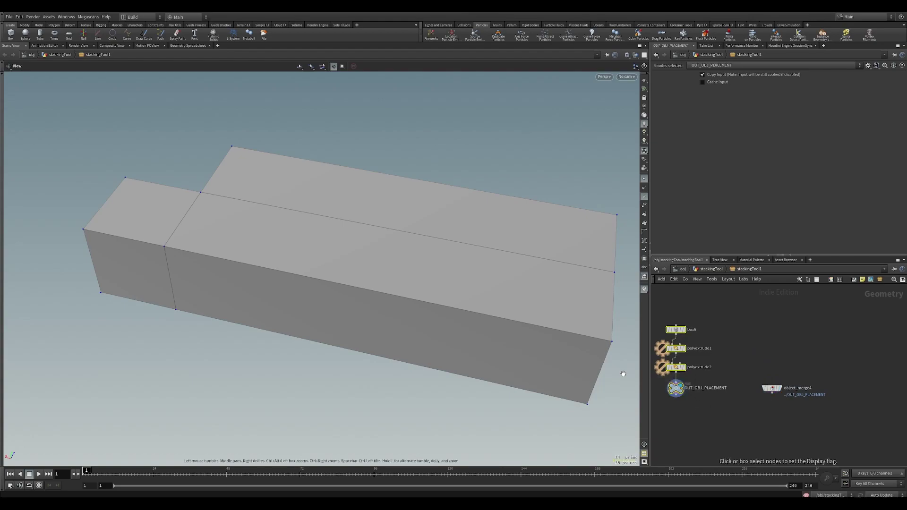
drag(490, 286, 519, 282)
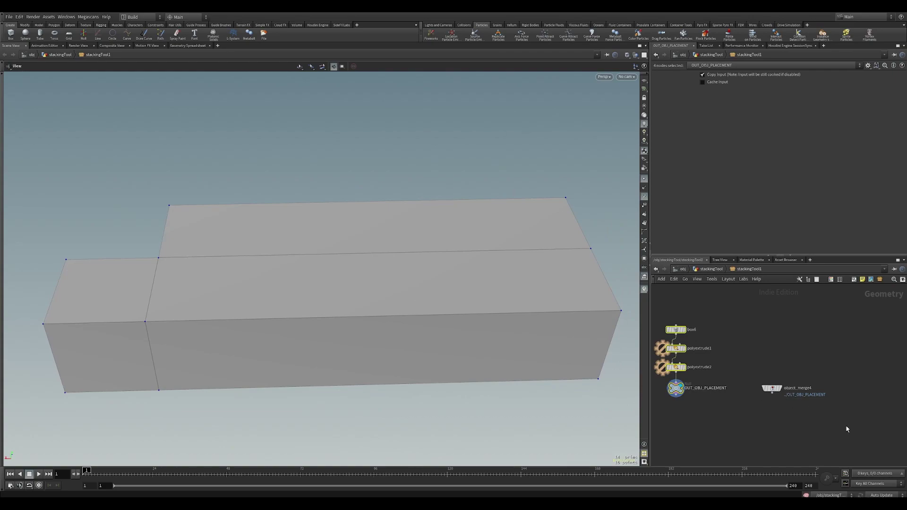
middle_drag(763, 428, 710, 406)
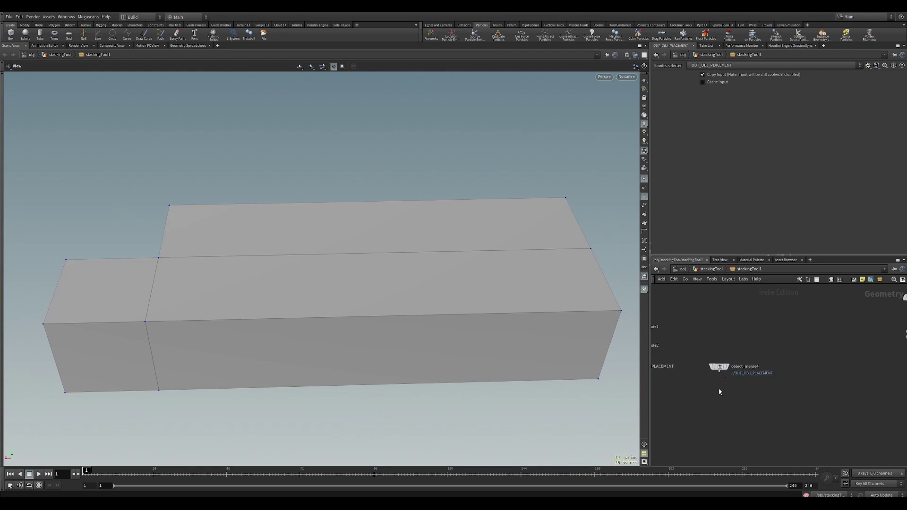
drag(543, 310, 417, 219)
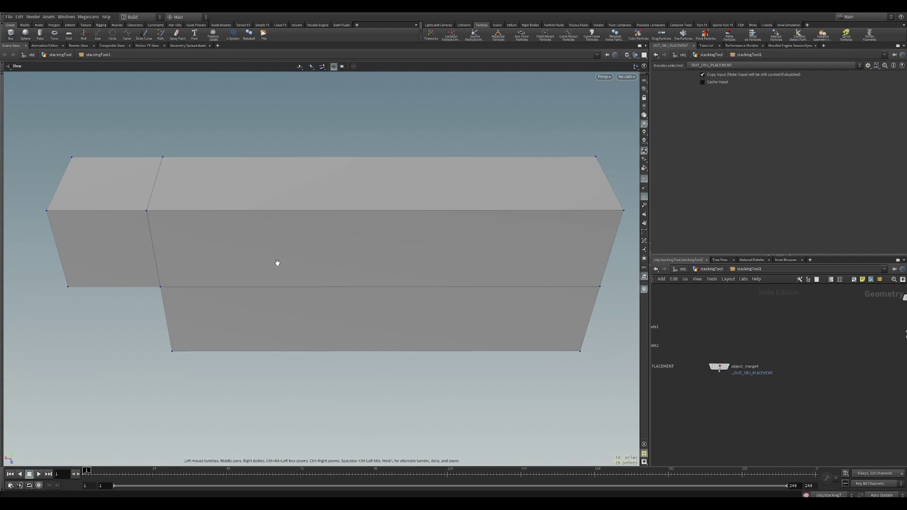
drag(353, 284, 416, 387)
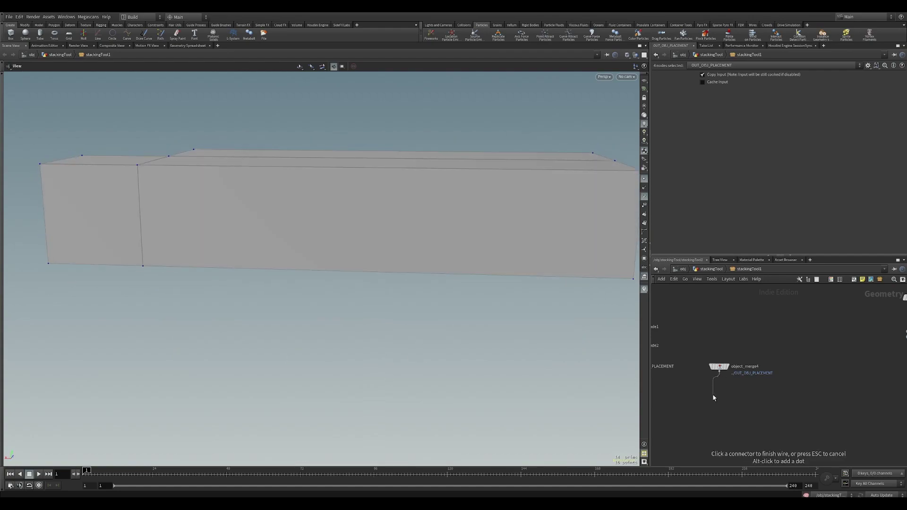
- Add a Group Create node connected below the Object Merge node
key(Tab)
text(group)
key(Return)
click(713, 397)
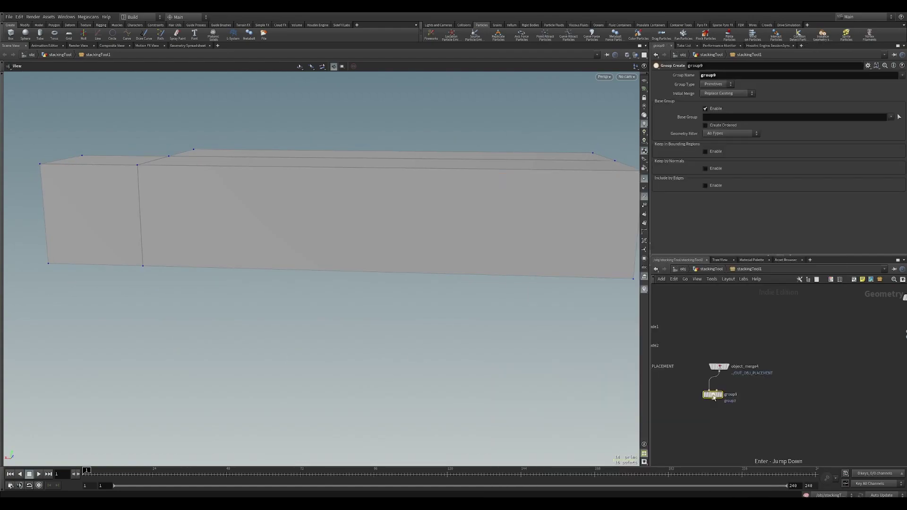
drag(714, 395, 723, 388)
- Enable Keep by Normals on the group with direction 0, -1, 0 and a spread angle of 20, and display the node
click(714, 170)
click(787, 194)
text(-1)
key(Tab)
text(0)
key(Return)
click(784, 195)
click(758, 203)
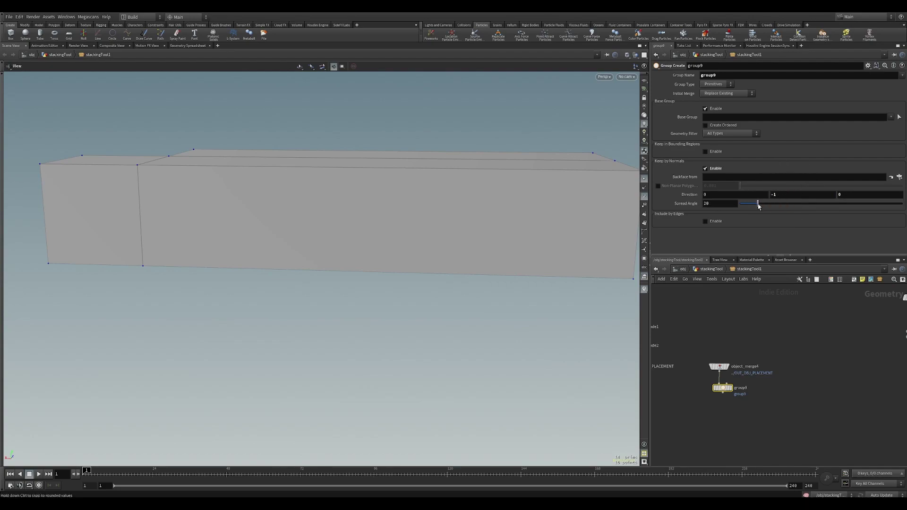
click(723, 388)
drag(499, 320, 525, 318)
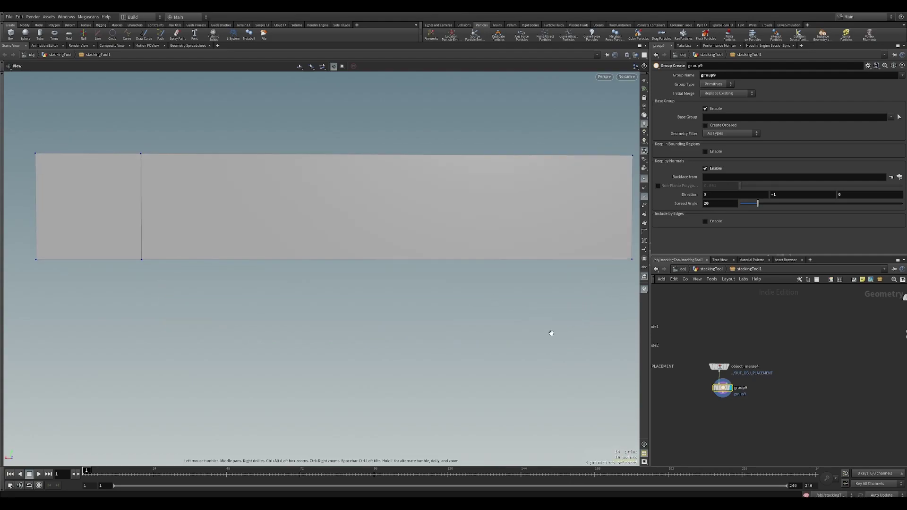
- Add a Blast node below the group, choose the new group, enable Delete Non Selected and display the remaining bottom faces
key(Tab)
text(blas)
key(Return)
click(722, 414)
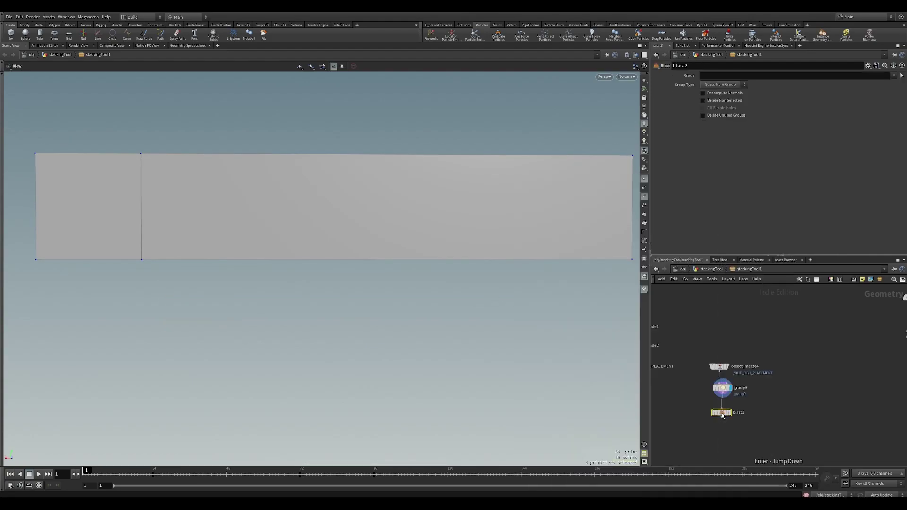
click(895, 75)
click(891, 86)
drag(521, 310, 525, 304)
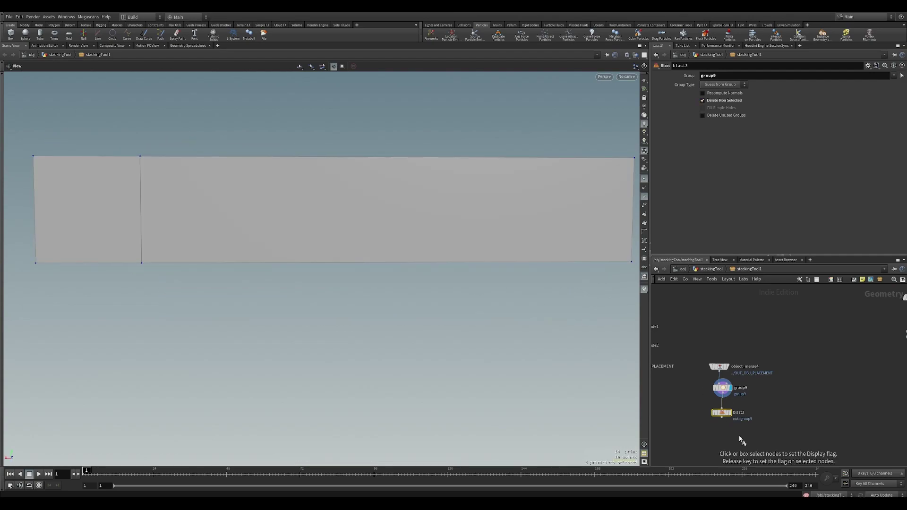
click(730, 413)
drag(467, 272, 468, 298)
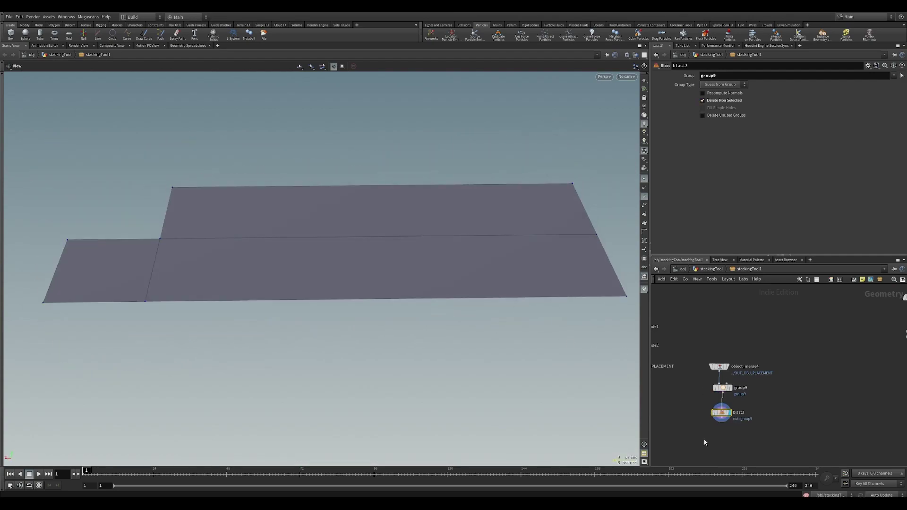
- Add a Reverse node below the Blast to flip the bottom faces' normals, and display it
key(Tab)
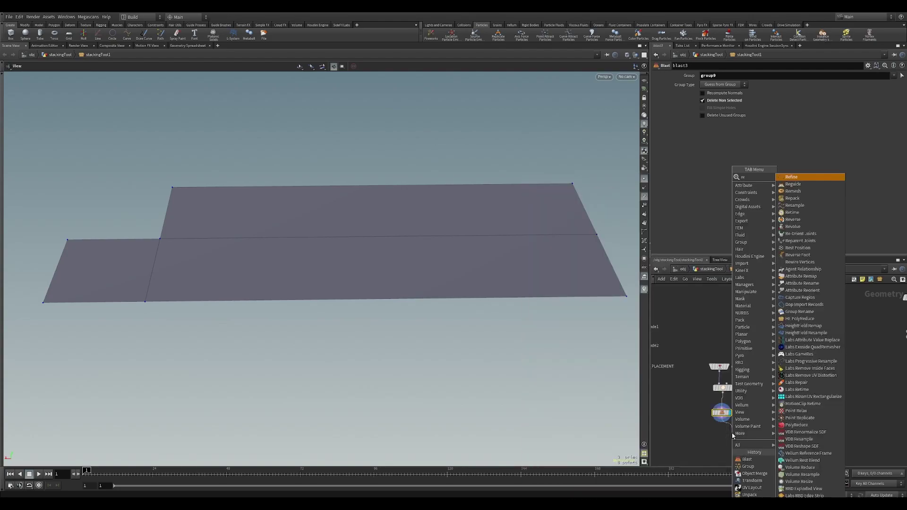
text(reverse)
key(Return)
click(732, 433)
drag(733, 435, 723, 441)
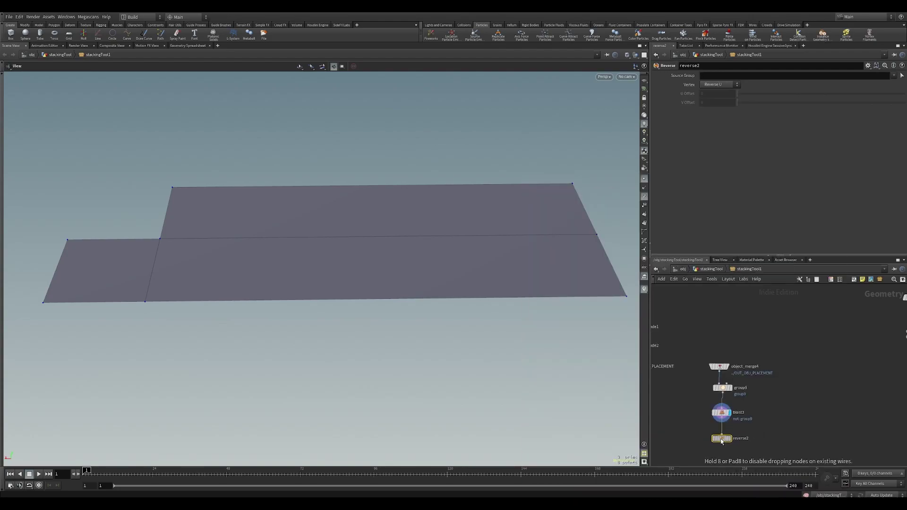
key(r)
drag(502, 279, 474, 308)
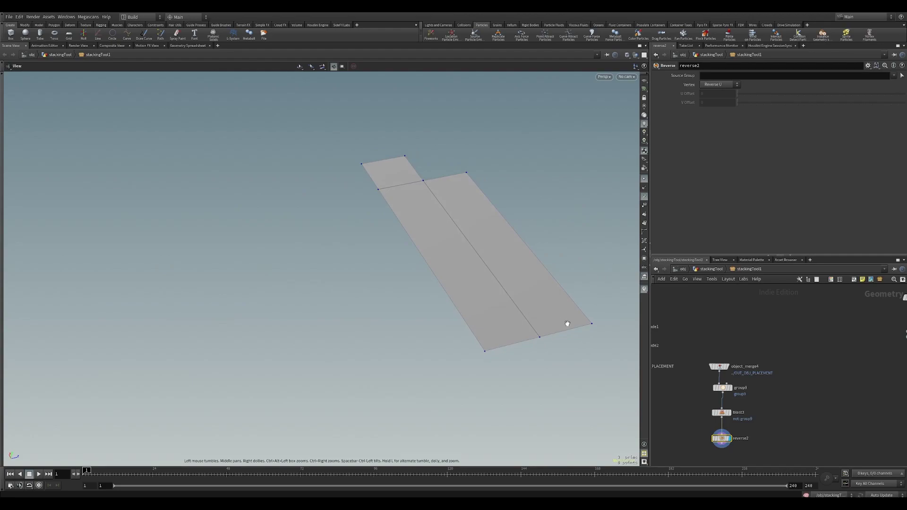
- Add a null below the Reverse node, name it OUT_BOTTOM_LAYER, display it and space it slightly lower in the chain
middle_drag(770, 425, 758, 356)
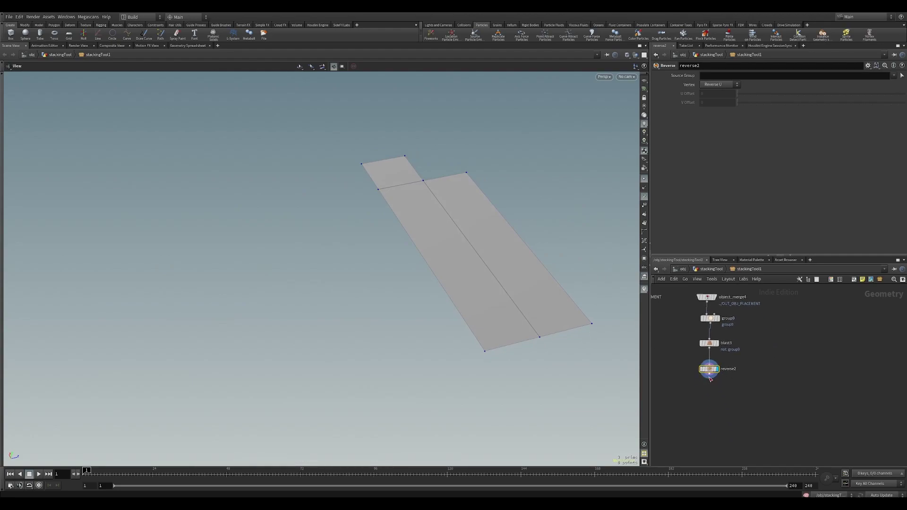
key(Tab)
text(null)
key(Return)
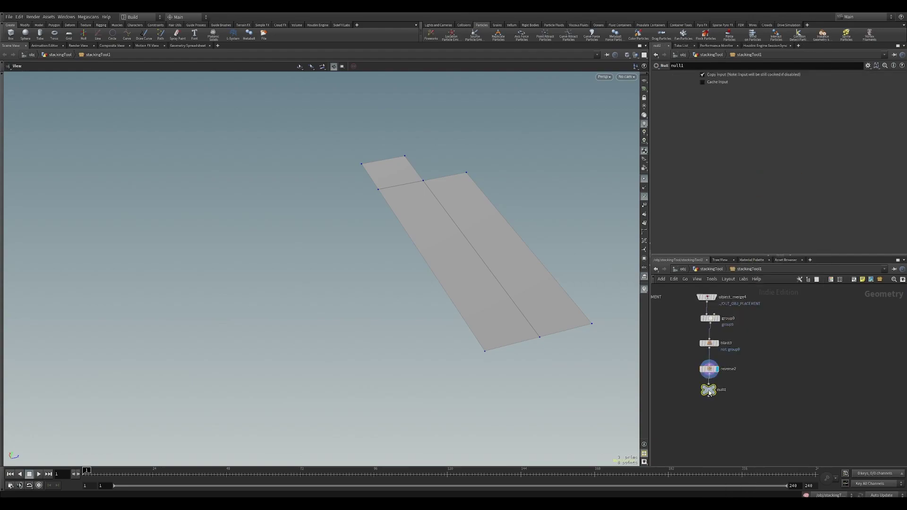
double_click(721, 389)
text(O)
text(UT_BOTTOM_LAYER)
key(Return)
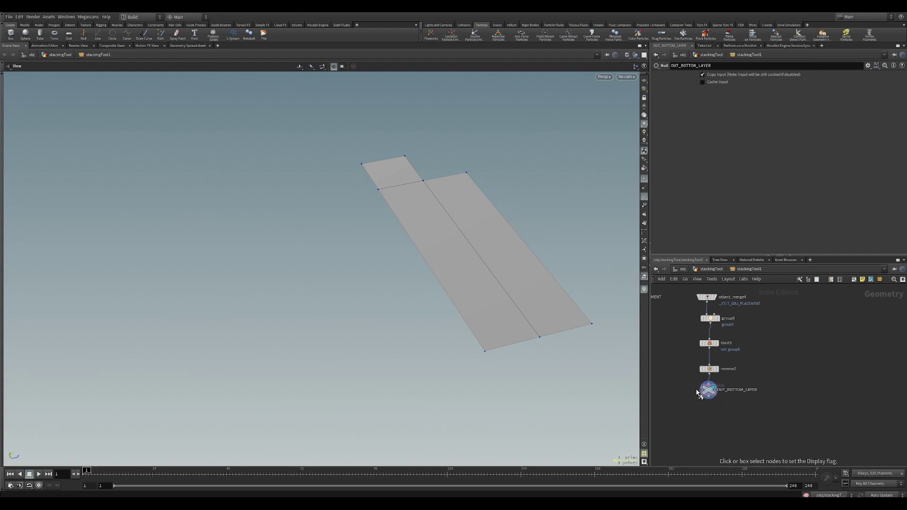
drag(705, 391, 672, 306)
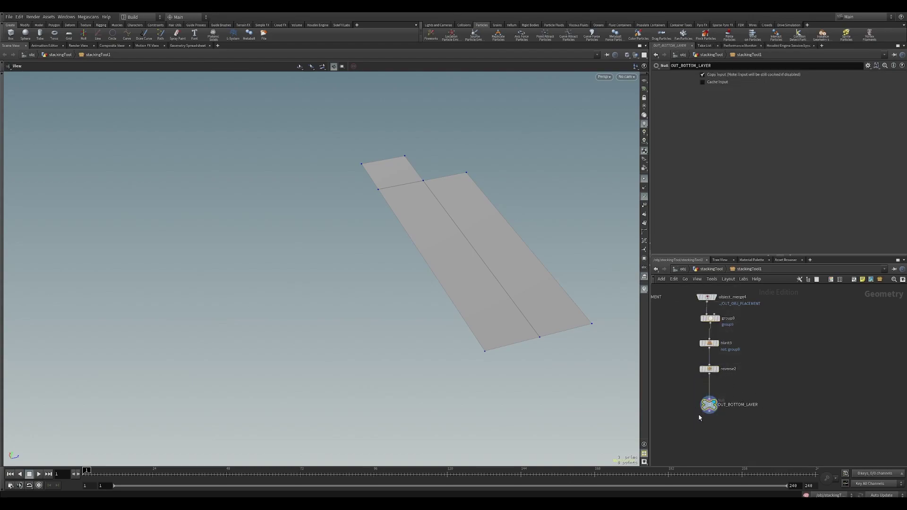
middle_drag(696, 409, 687, 393)
mouse_move(701, 390)
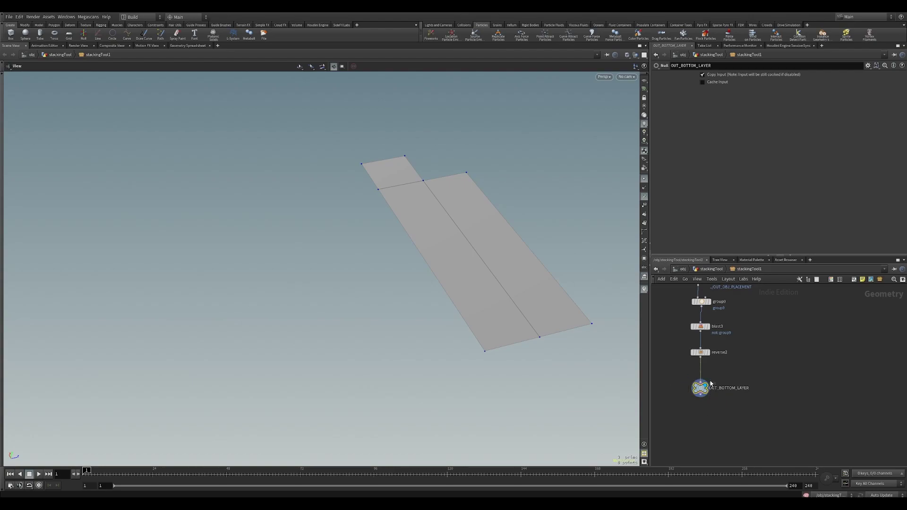
middle_drag(737, 402, 764, 344)
drag(486, 270, 590, 273)
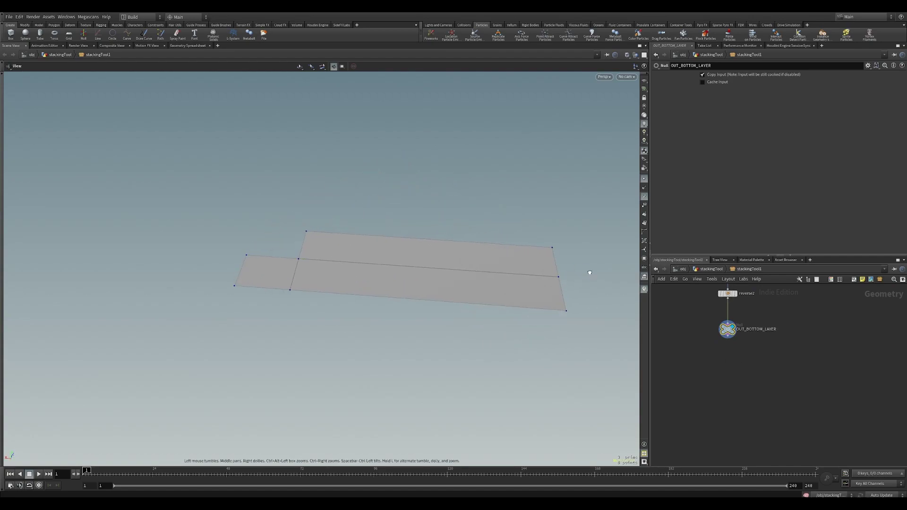
- Add a Scatter and Align node below OUT_BOTTOM_LAYER, return to the stackingTool1 network level and display the new node
click(730, 339)
text(sca)
key(Down)
key(Return)
key(Return)
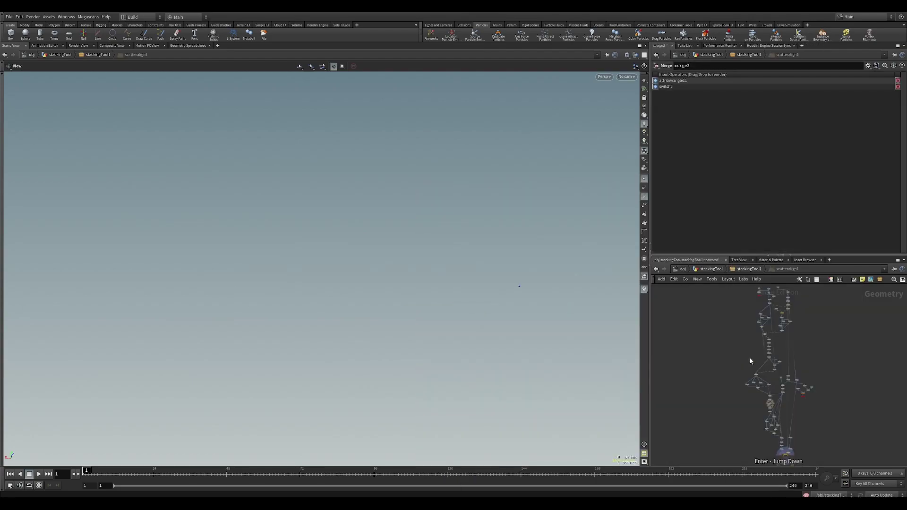
key(u)
click(739, 353)
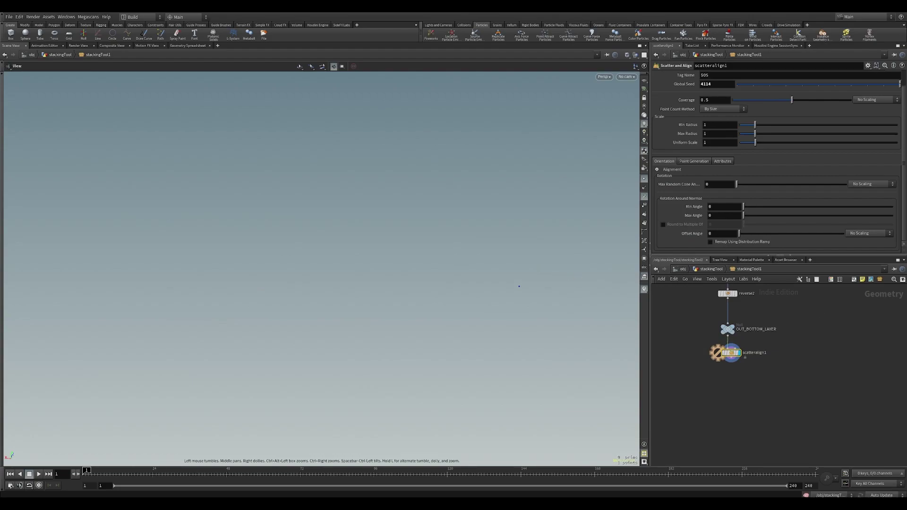
click(730, 330)
click(733, 330)
click(732, 356)
click(730, 354)
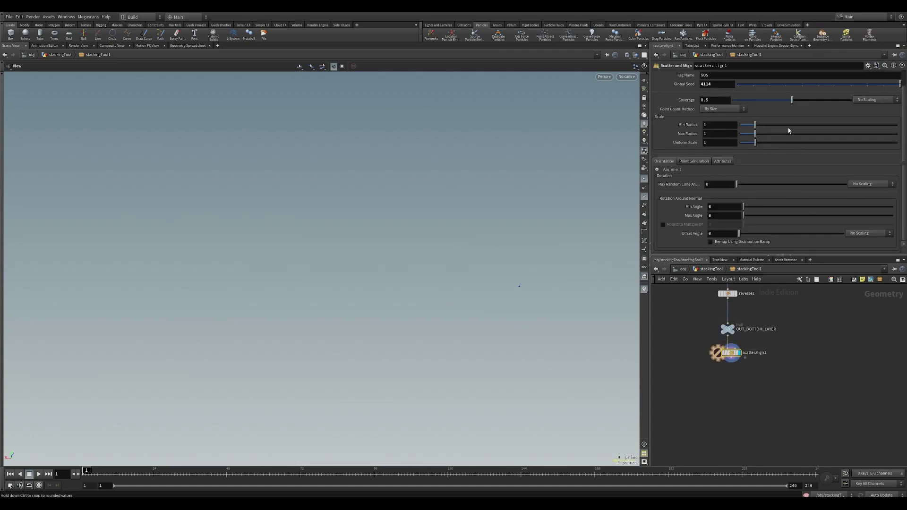
- Set the scatter's Point Count Method to By Density and its Coverage to 1
click(726, 110)
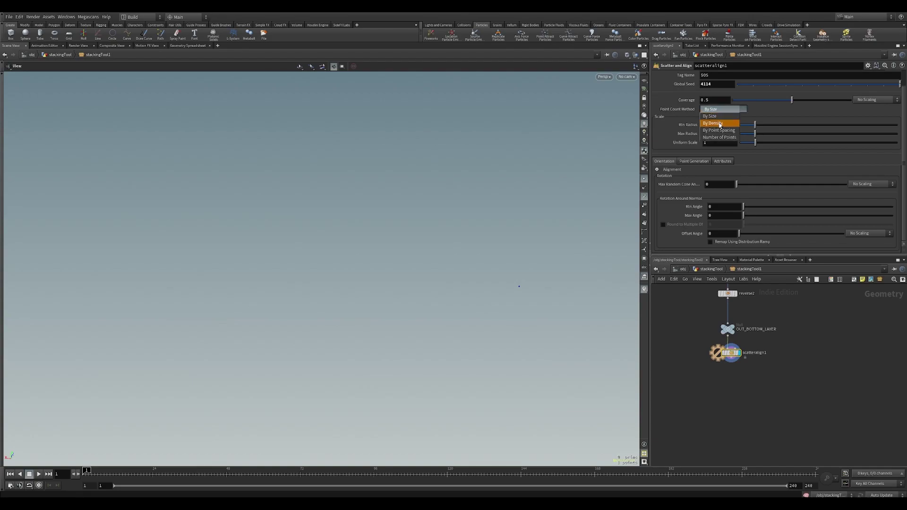
click(720, 125)
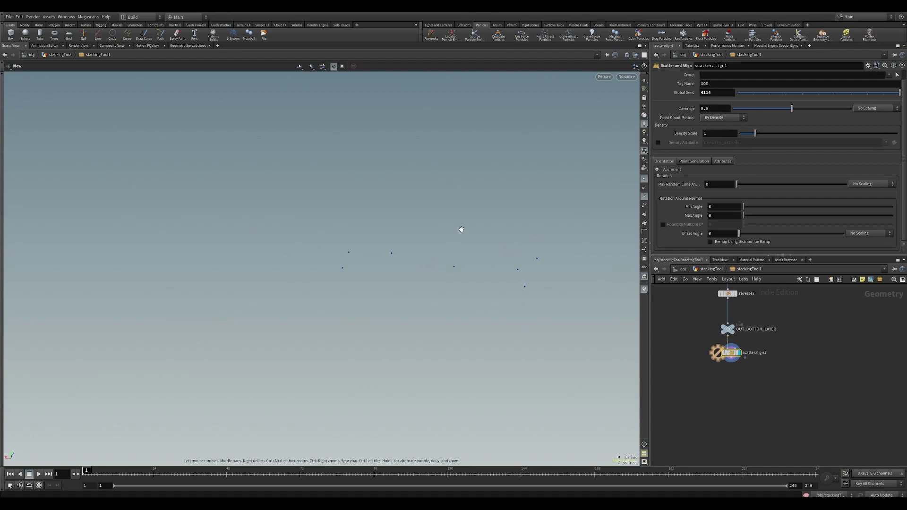
drag(792, 109, 853, 110)
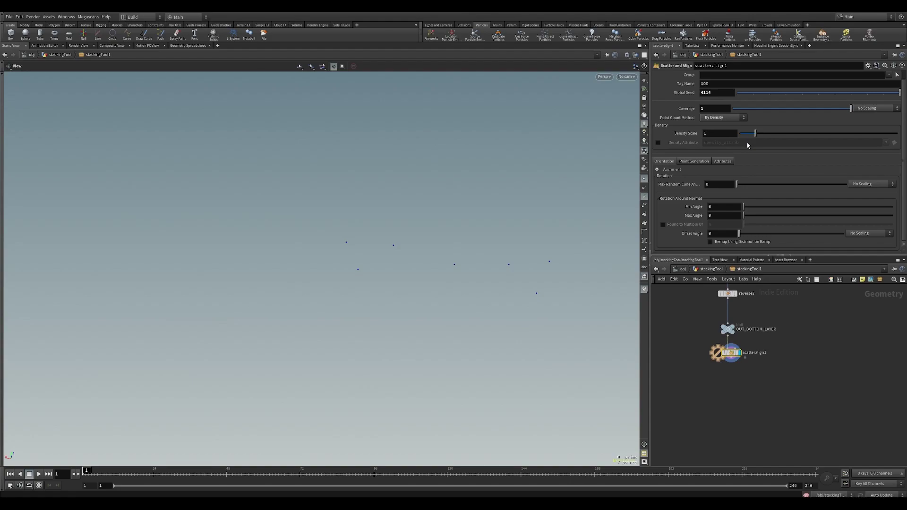
- Try Density Scale values of 300 and 150 on the scatter node and inspect the point spread
drag(757, 132, 891, 135)
click(719, 135)
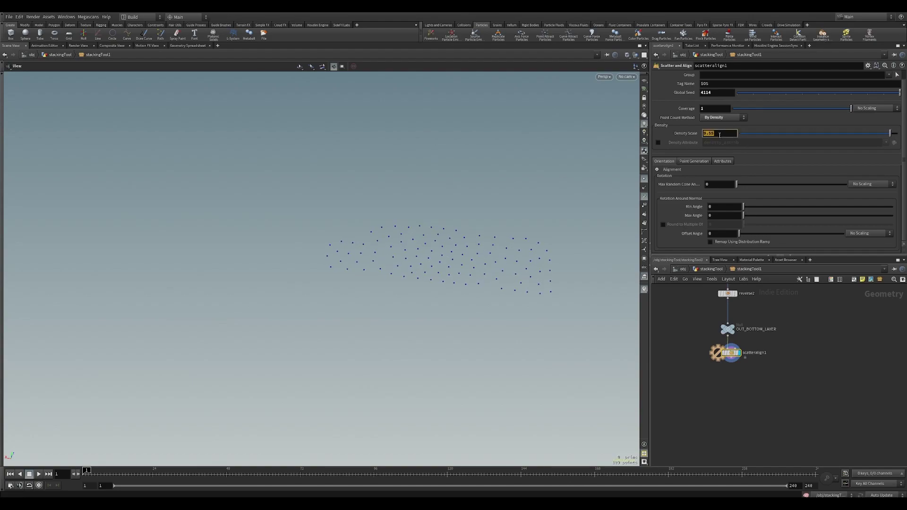
text(300)
key(Return)
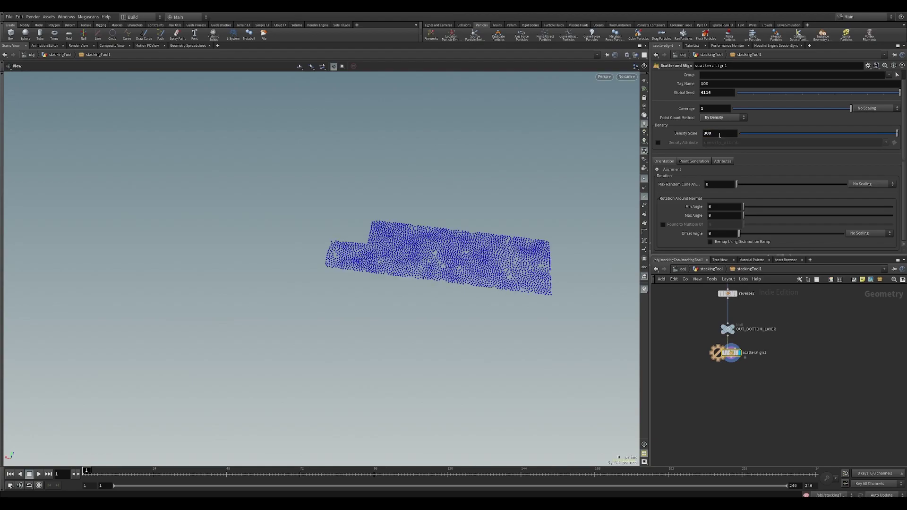
drag(472, 284, 360, 288)
right_drag(481, 313, 811, 286)
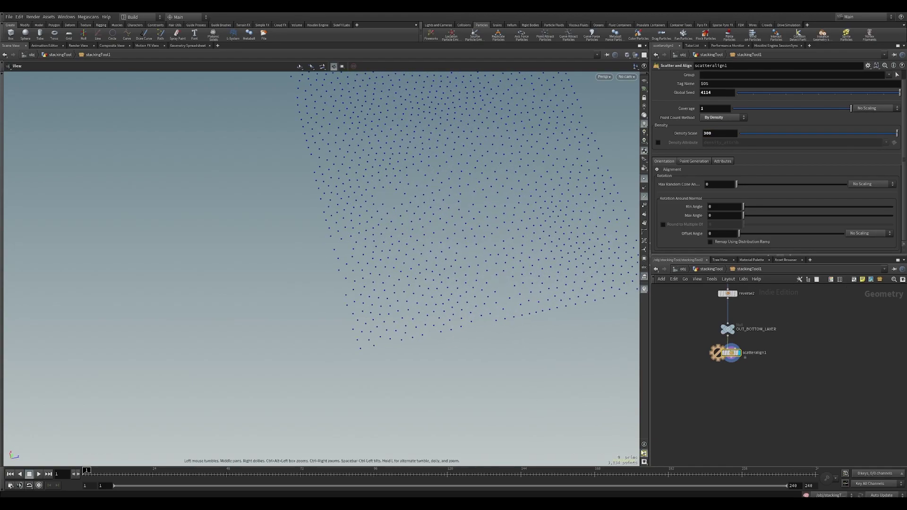
drag(508, 346, 525, 231)
drag(602, 167, 523, 239)
middle_click(727, 133)
double_click(727, 132)
text(150)
key(Return)
- Set the scatter node's Density Scale to 100 and check the points across the bottom layer
double_click(727, 132)
text(100)
key(Return)
scroll(350, 279, down, 3)
drag(491, 241, 466, 272)
drag(494, 353, 593, 314)
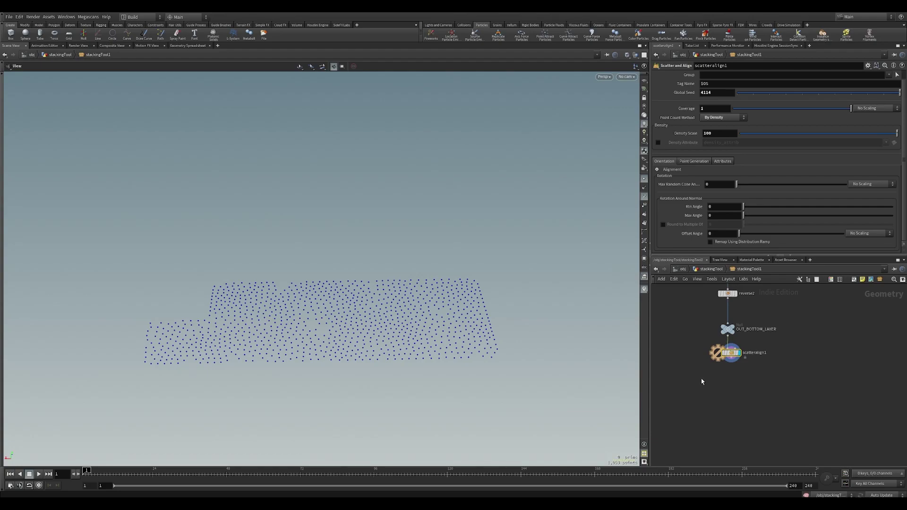
- Add an Attribute Randomize node directly below the Scatter and Align node, return to the parent network and display it
middle_drag(745, 393, 725, 348)
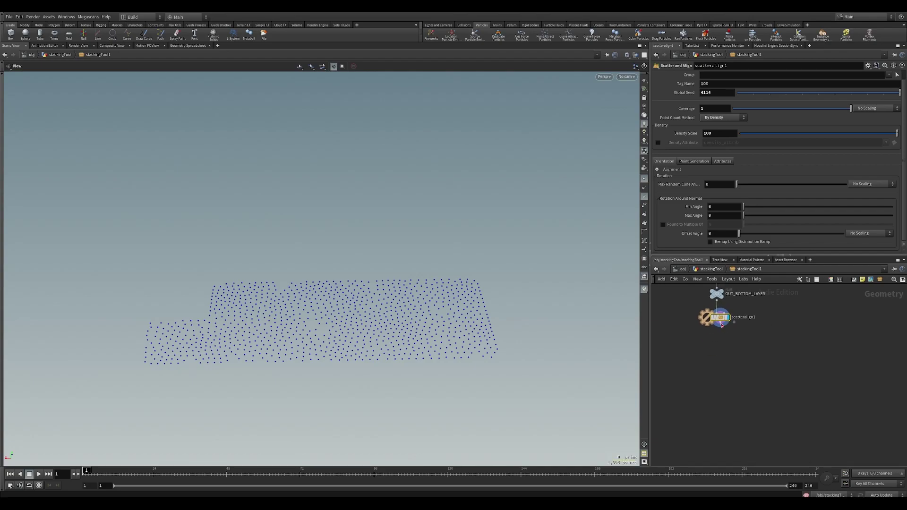
key(Tab)
text(att ran)
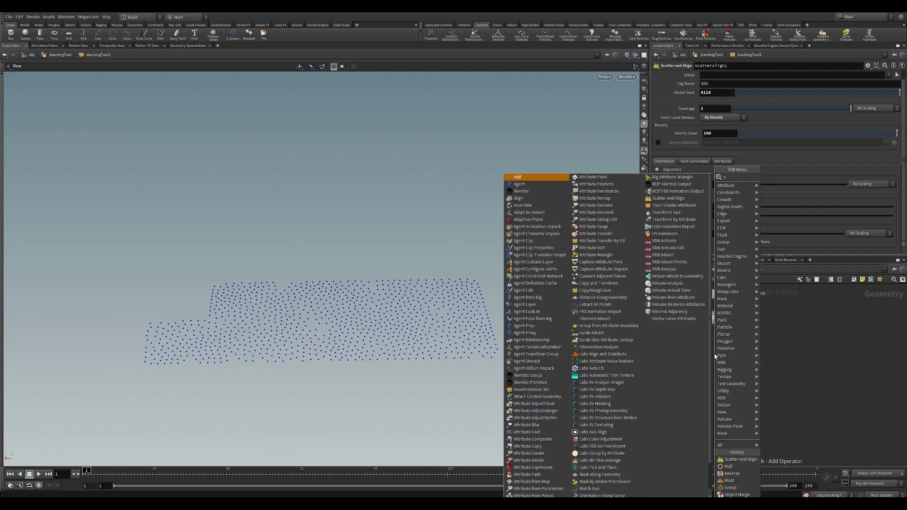
key(Return)
key(Return)
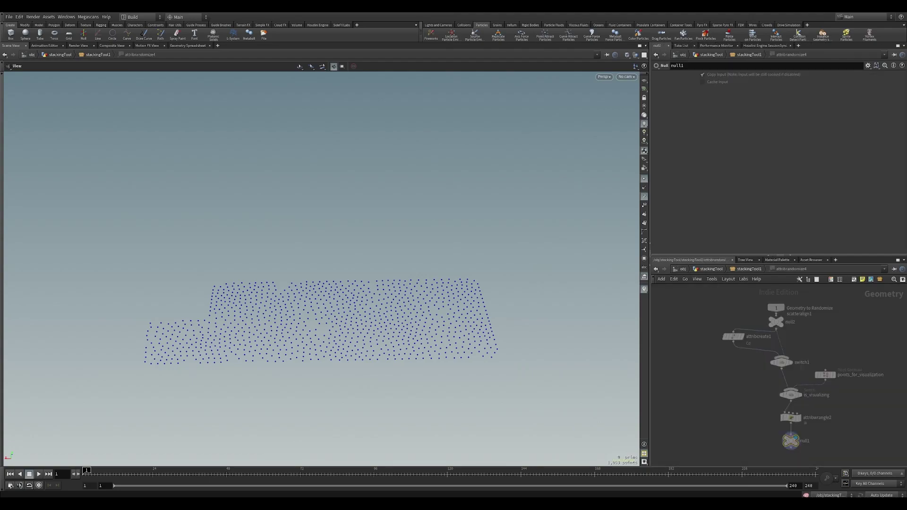
key(u)
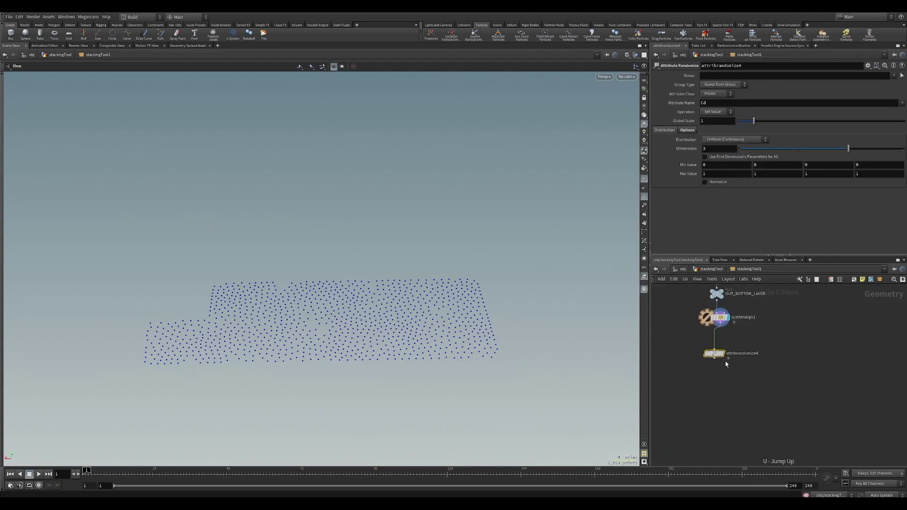
scroll(431, 353, up, 5)
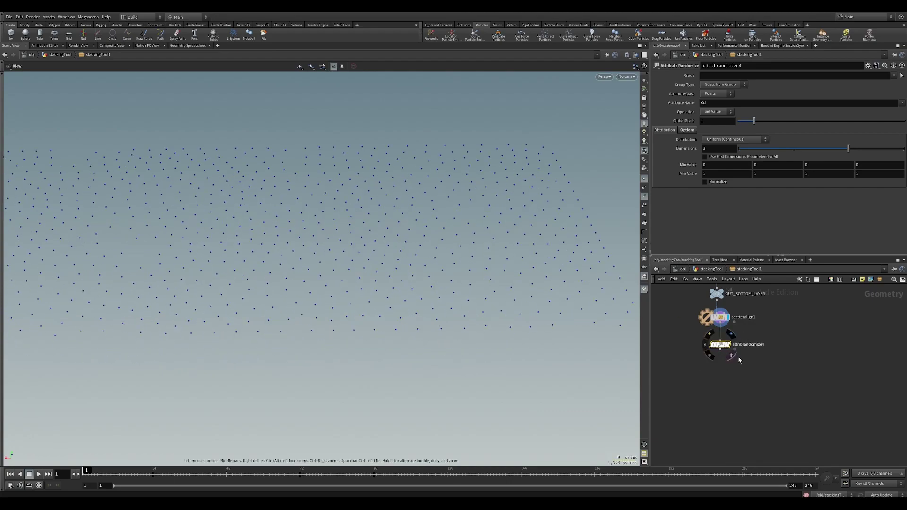
mouse_move(718, 346)
- Randomize an attribute named variant with 1 dimension and a Uniform (Discrete) distribution
double_click(728, 102)
text(variant)
key(Return)
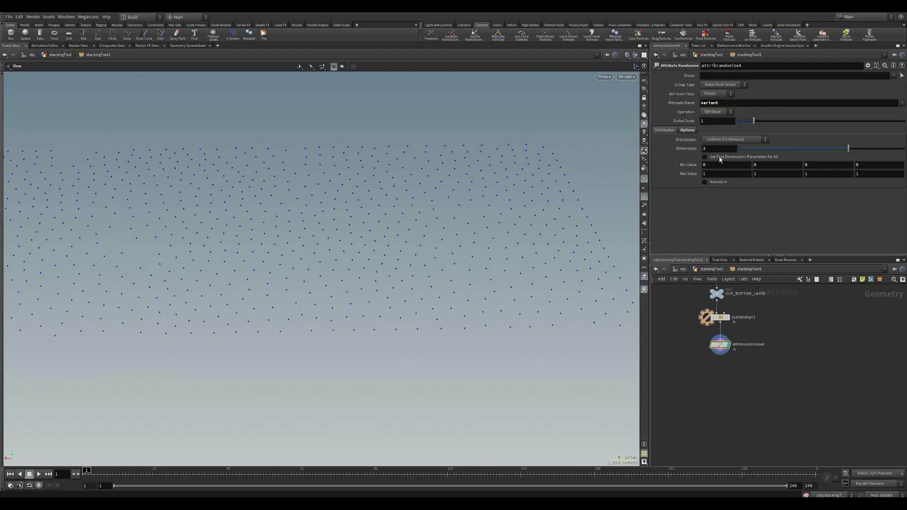
click(740, 149)
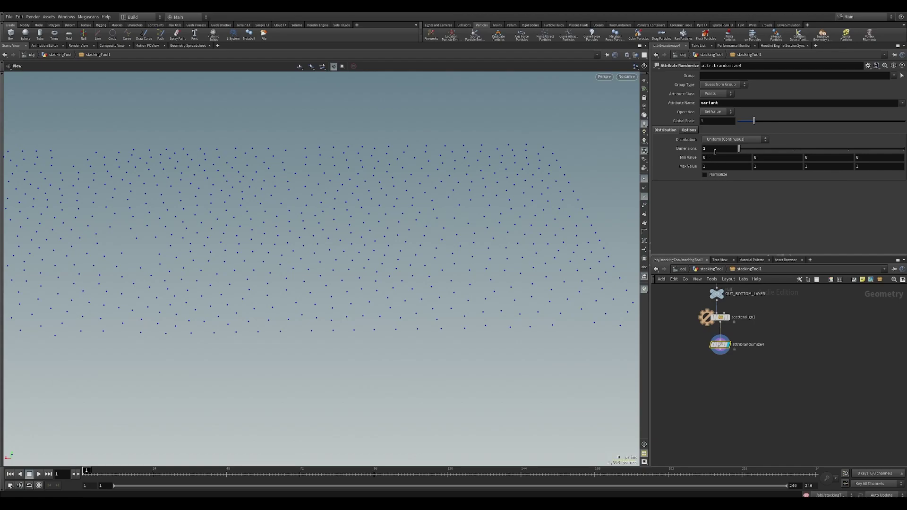
click(730, 140)
click(736, 167)
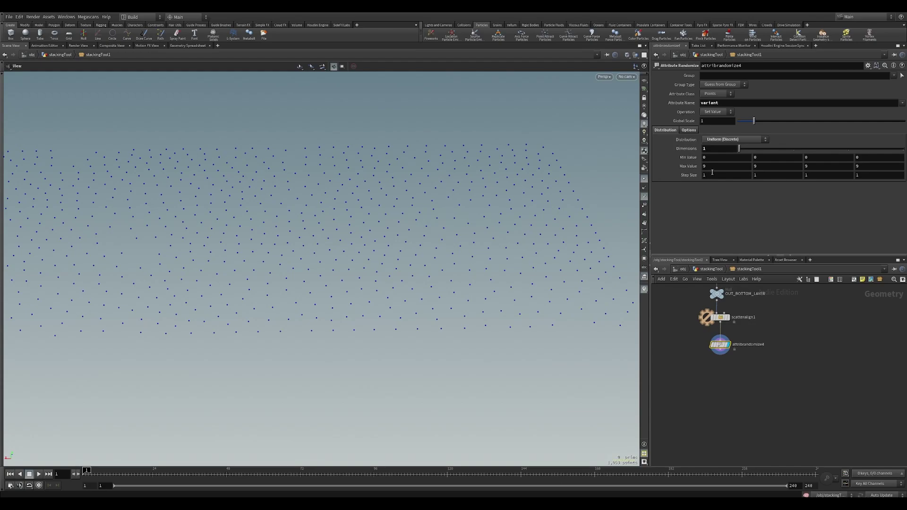
- Examine attribpromote6 above the foreach block to see how the class attribute is promoted to a detail maximum
click(718, 168)
middle_drag(802, 308, 742, 361)
scroll(742, 360, down, 1)
scroll(742, 362, down, 2)
middle_drag(821, 303, 764, 380)
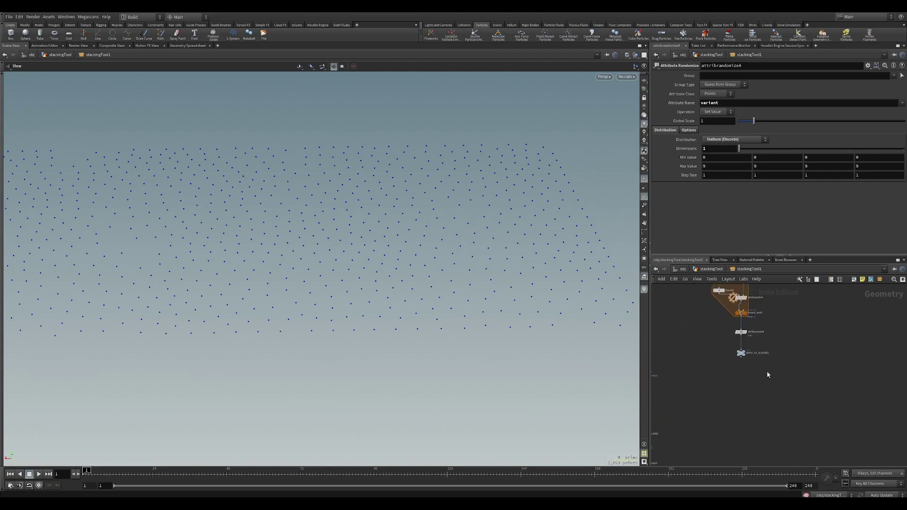
middle_drag(794, 339, 809, 401)
middle_drag(776, 321, 765, 358)
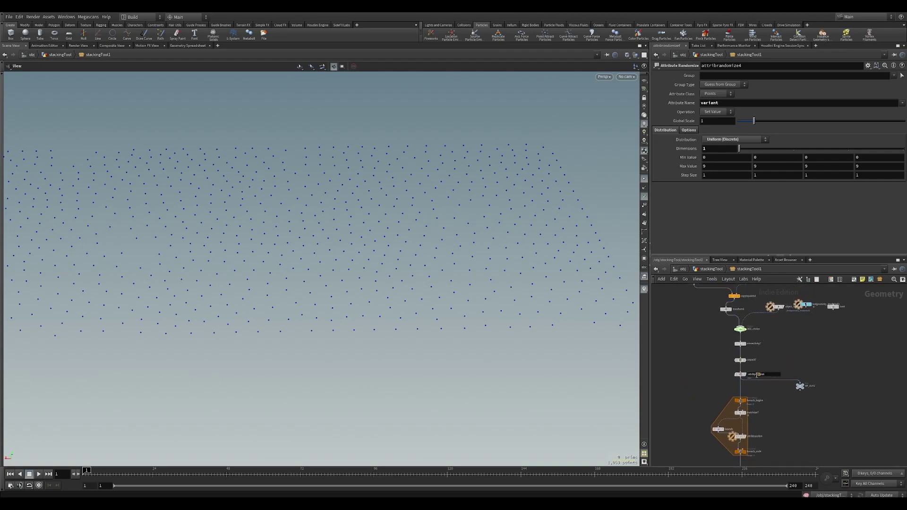
mouse_move(740, 377)
scroll(740, 376, up, 5)
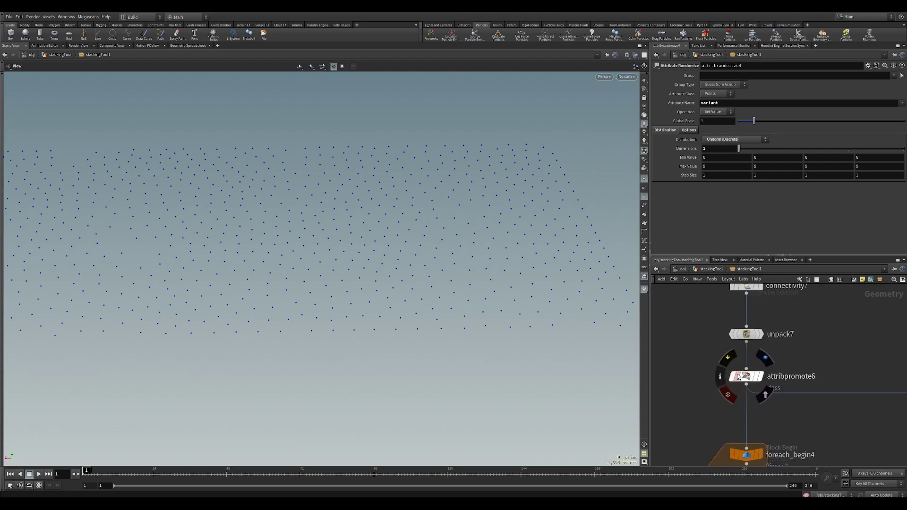
click(741, 376)
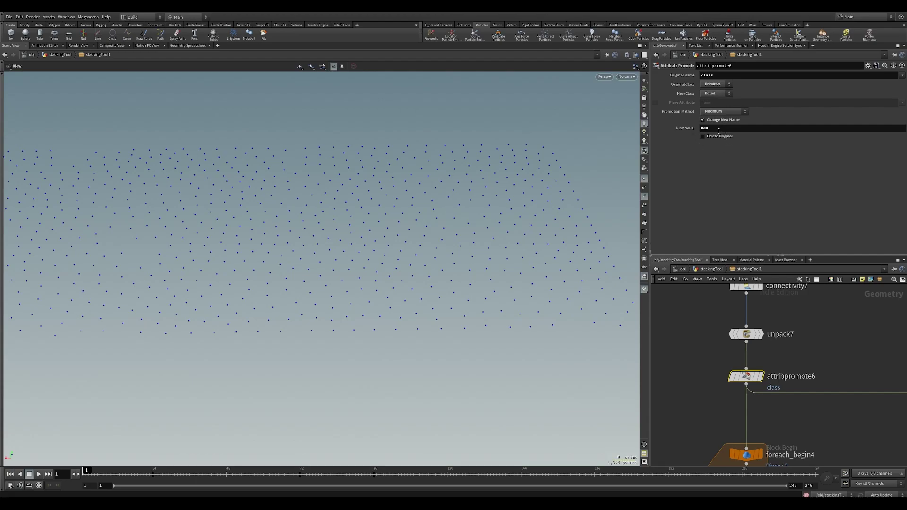
middle_drag(681, 454, 753, 325)
scroll(726, 369, down, 6)
middle_drag(695, 412, 740, 329)
scroll(758, 374, up, 4)
- Add a spare input to the Attribute Randomize node and link it to the INPUT_TO_SCATTER1 null
click(708, 376)
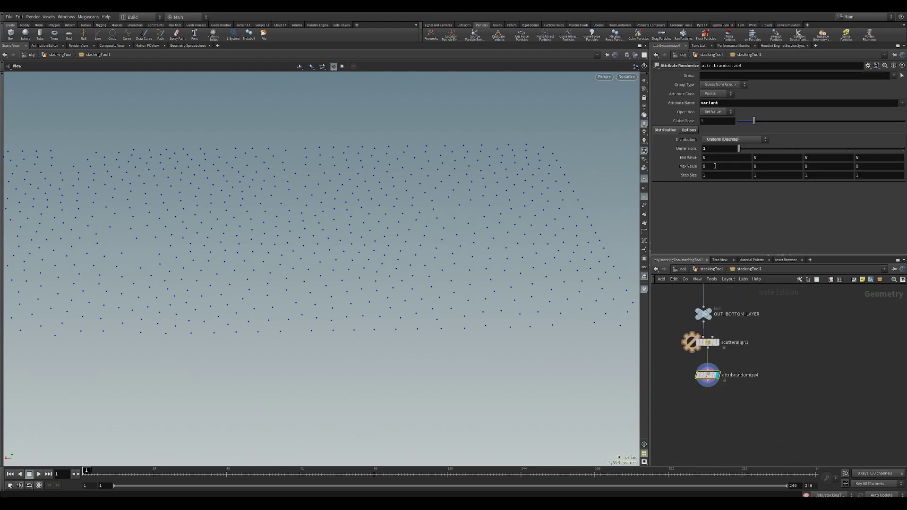
click(715, 166)
click(869, 65)
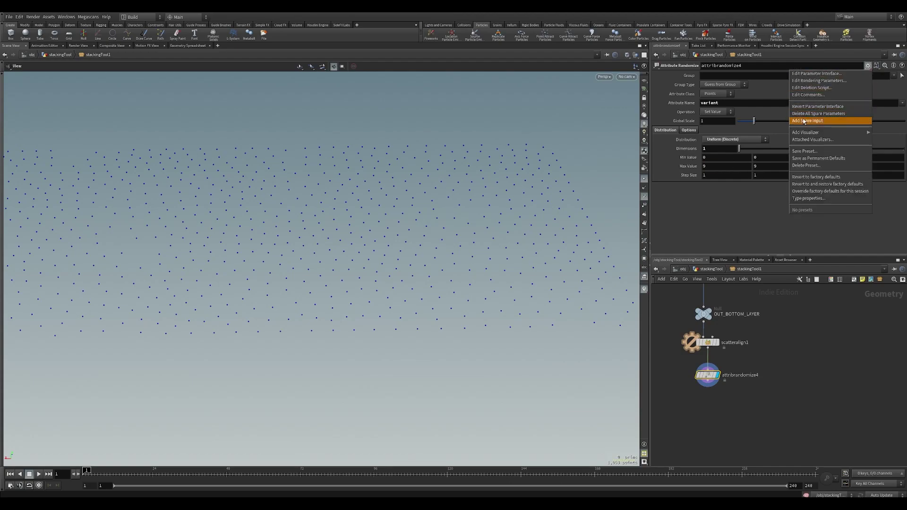
click(827, 121)
key(h)
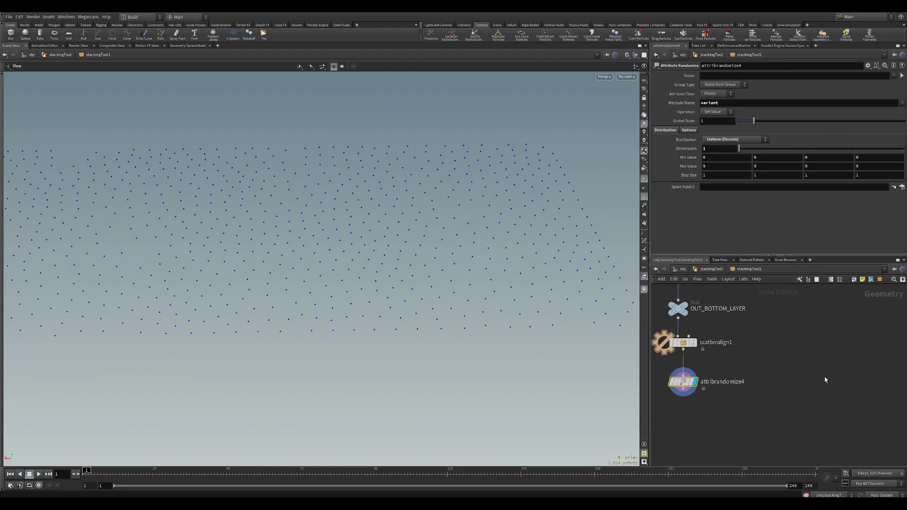
mouse_move(819, 319)
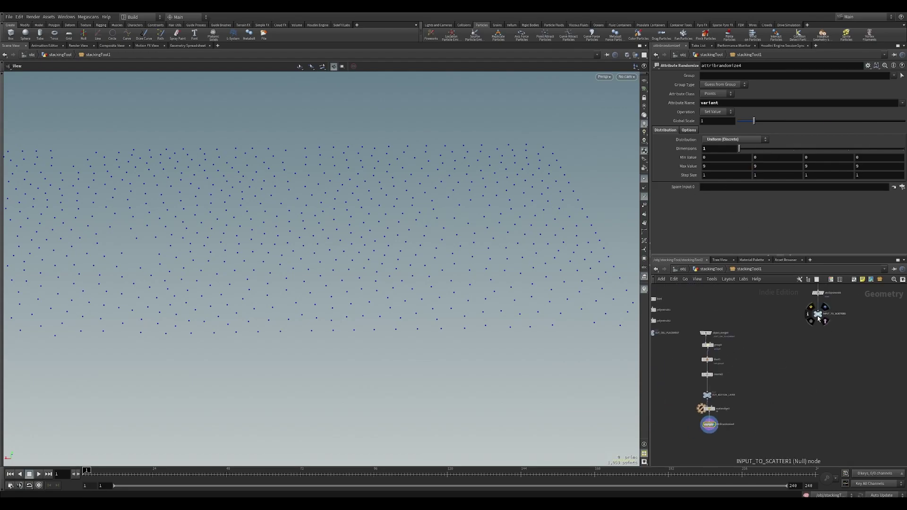
drag(819, 320, 730, 188)
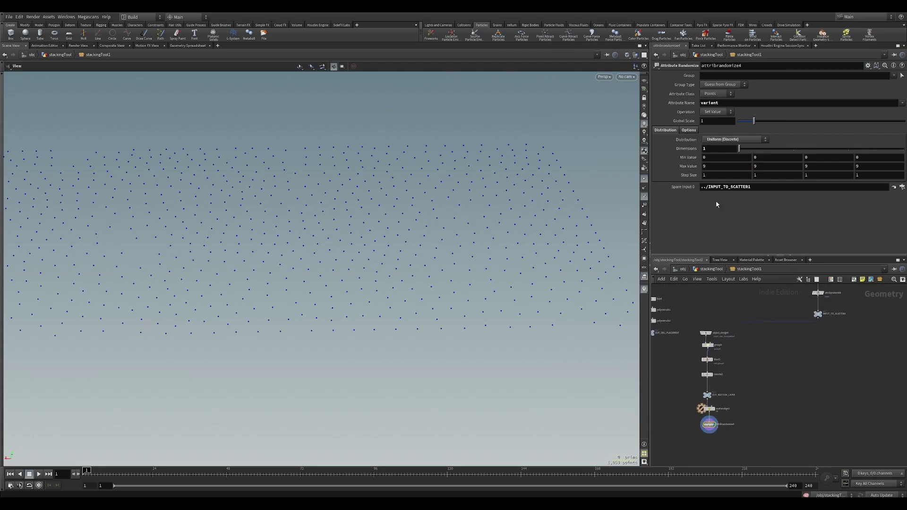
- Open the scene data reference chooser for the first Max Value of the Attribute Randomize node
scroll(719, 390, up, 3)
middle_drag(769, 402, 704, 413)
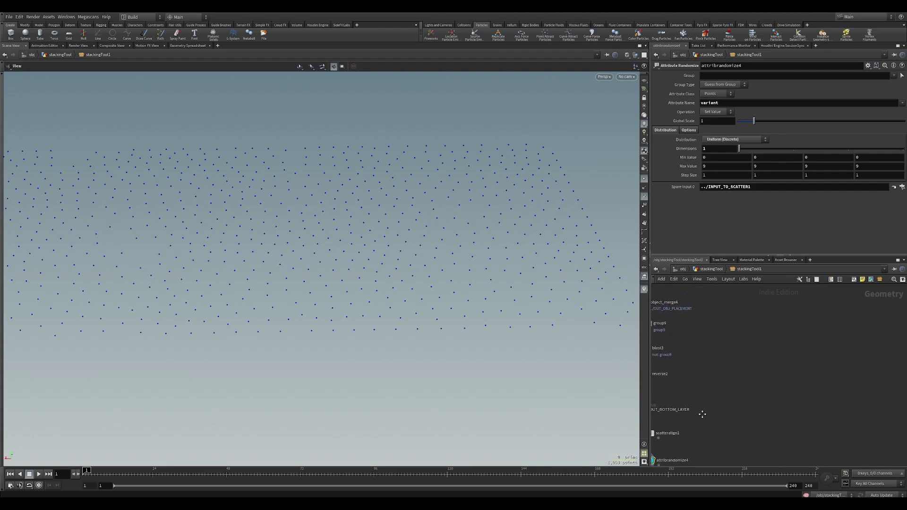
scroll(682, 429, down, 3)
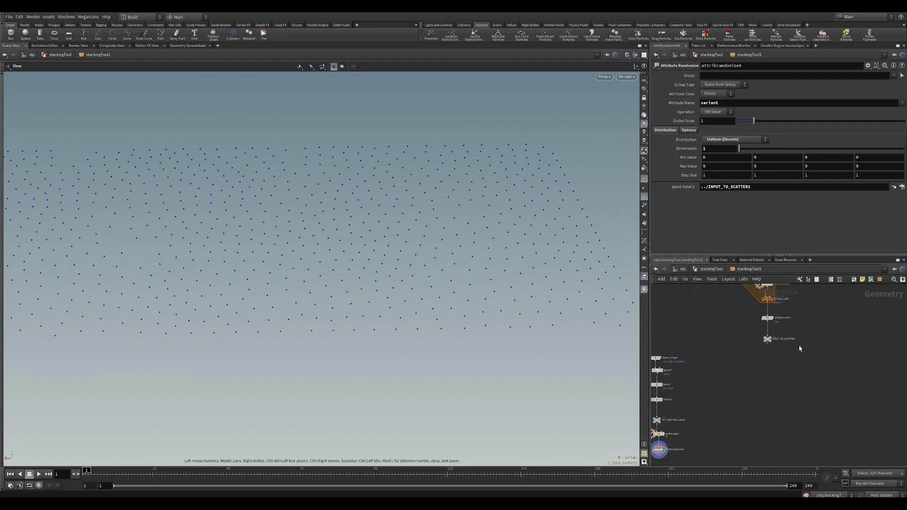
click(718, 167)
right_click(718, 166)
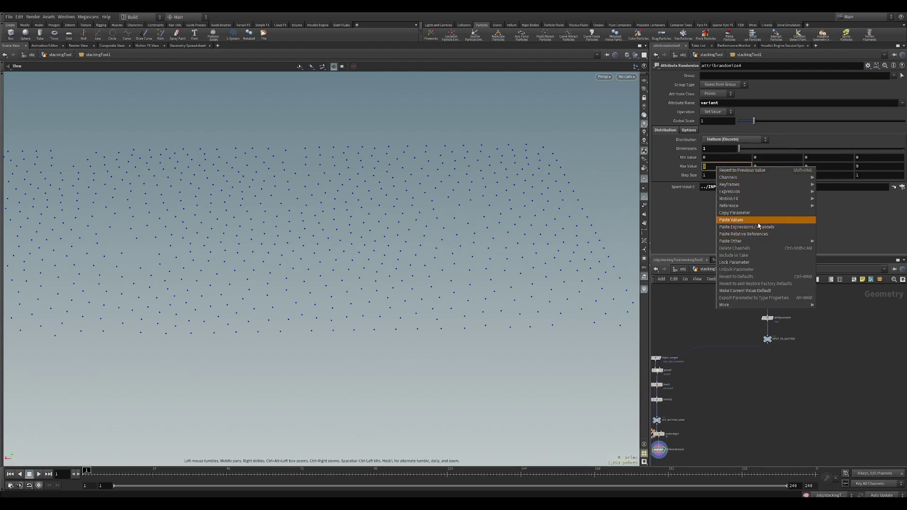
mouse_move(756, 206)
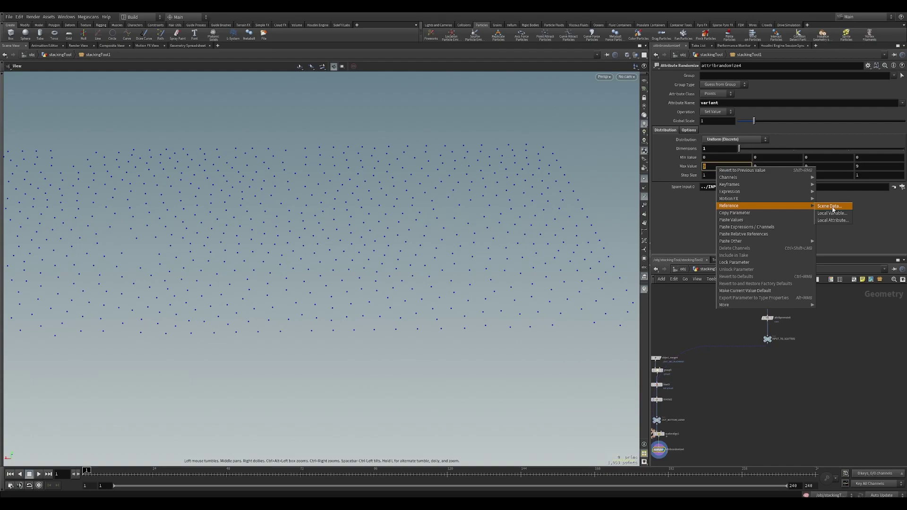
click(831, 207)
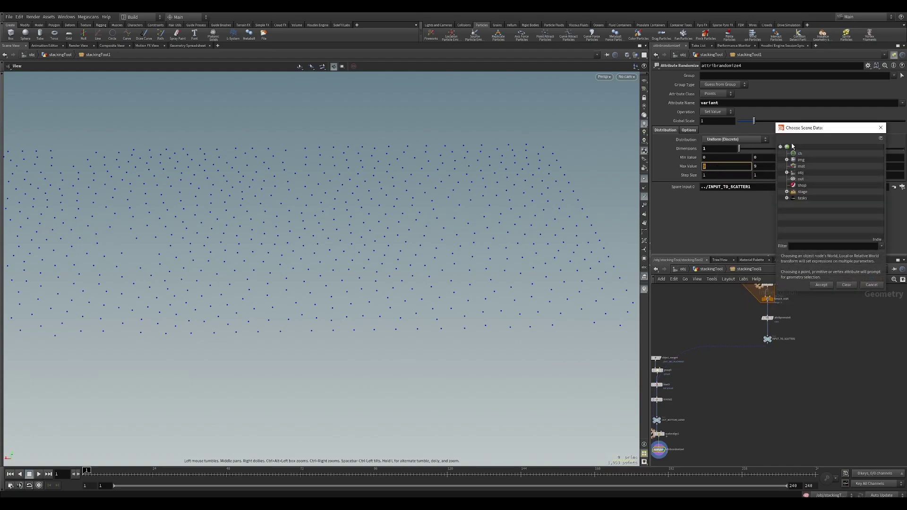
- Reference the max detail attribute of INPUT_TO_SCATTER1 as the first Max Value
middle_drag(800, 322, 774, 362)
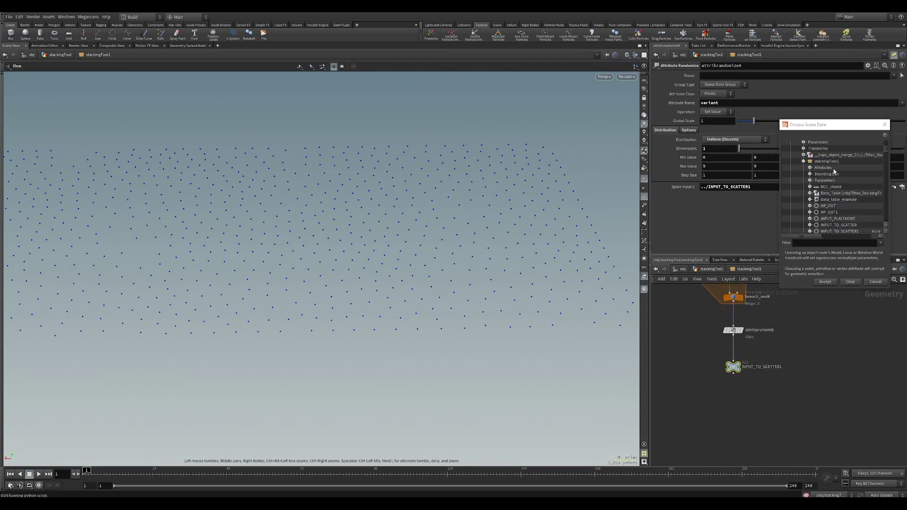
click(810, 168)
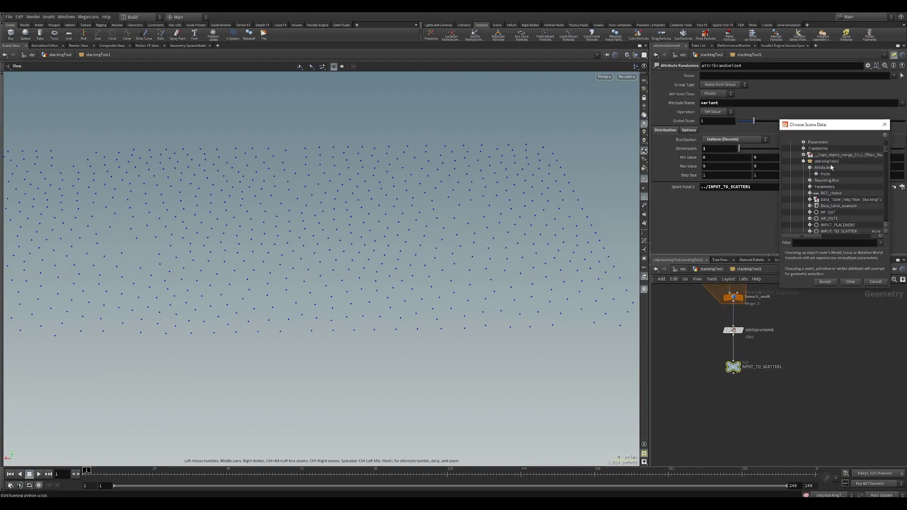
click(817, 174)
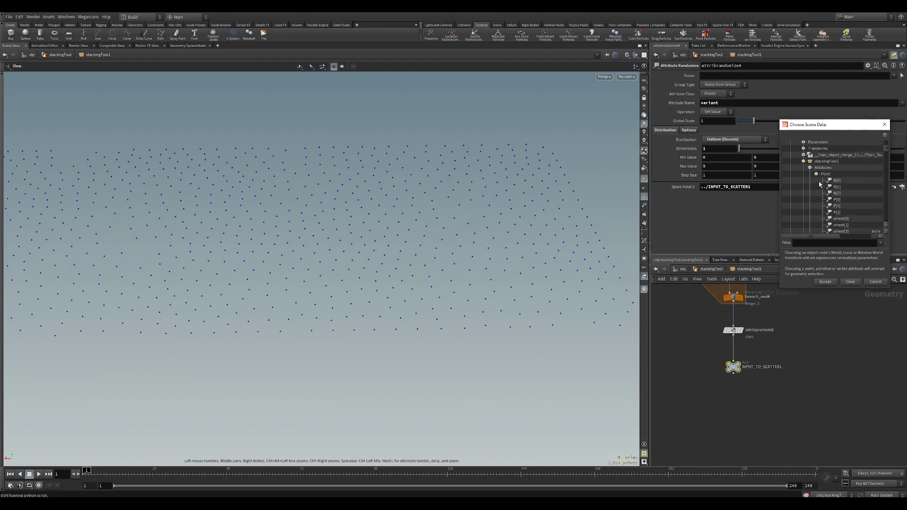
click(817, 174)
click(811, 168)
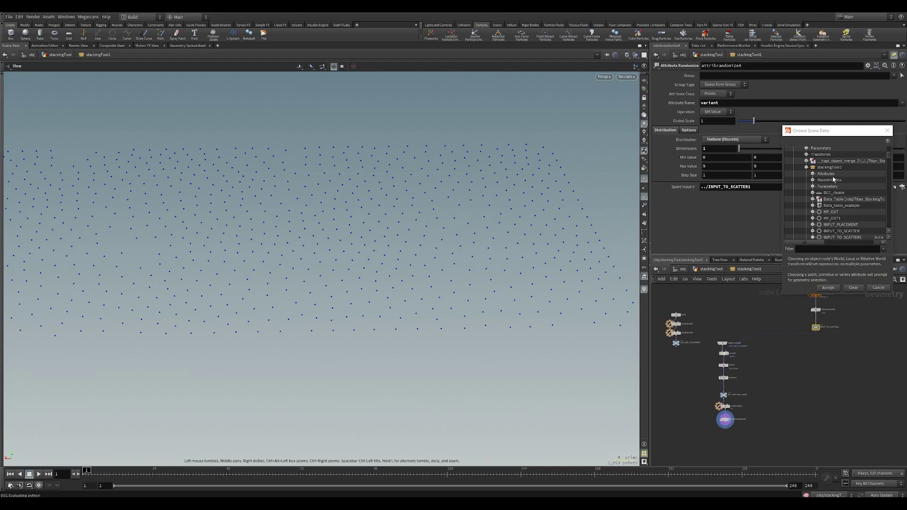
click(813, 237)
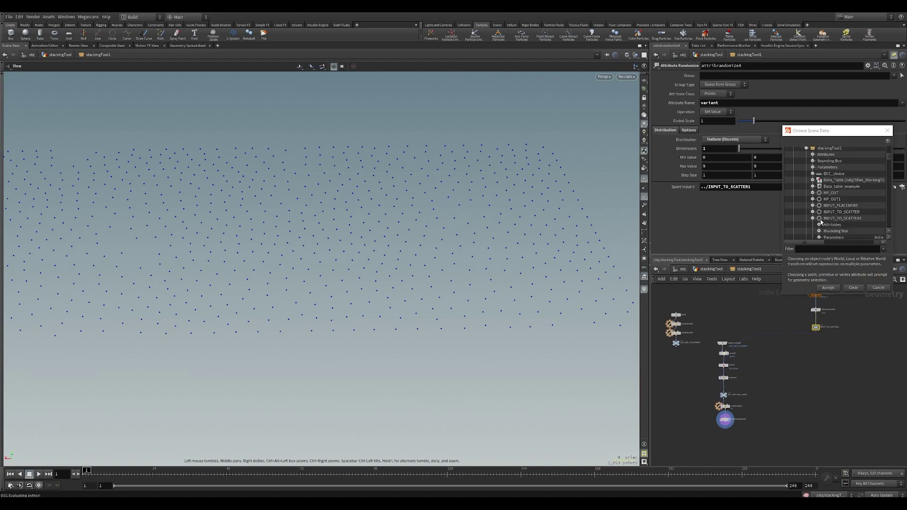
scroll(826, 218, down, 1)
click(819, 206)
click(826, 213)
double_click(844, 218)
- Replace the node path in the Max Value expression with the spare input, giving detail("-1", "max", 0)
click(726, 166)
click(724, 166)
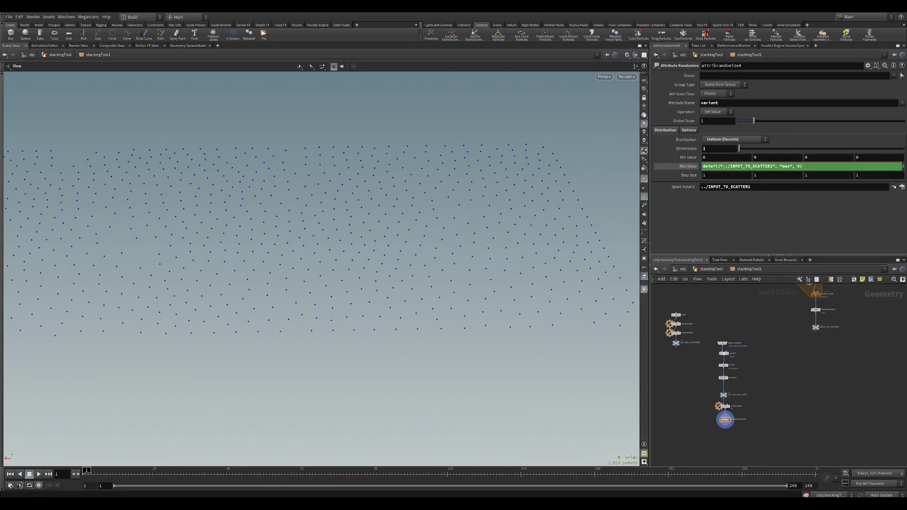
drag(722, 167, 773, 166)
text(-1)
key(Return)
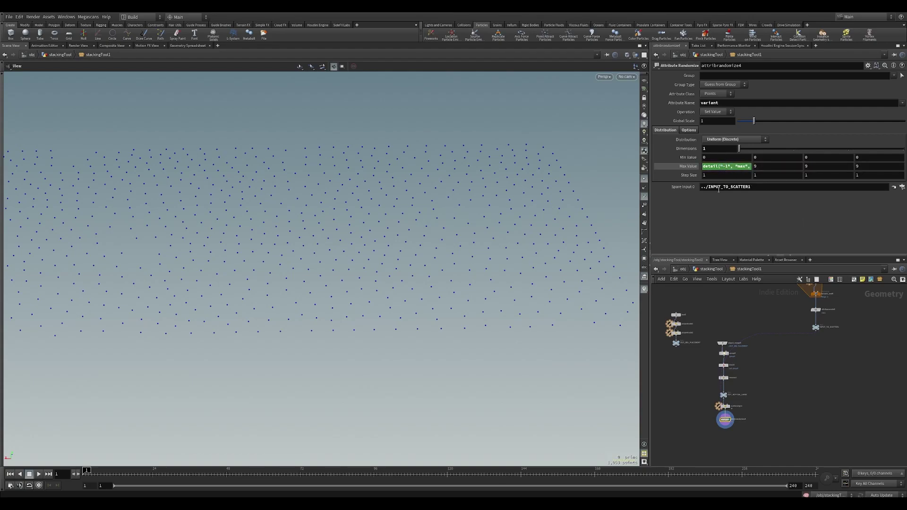
click(724, 169)
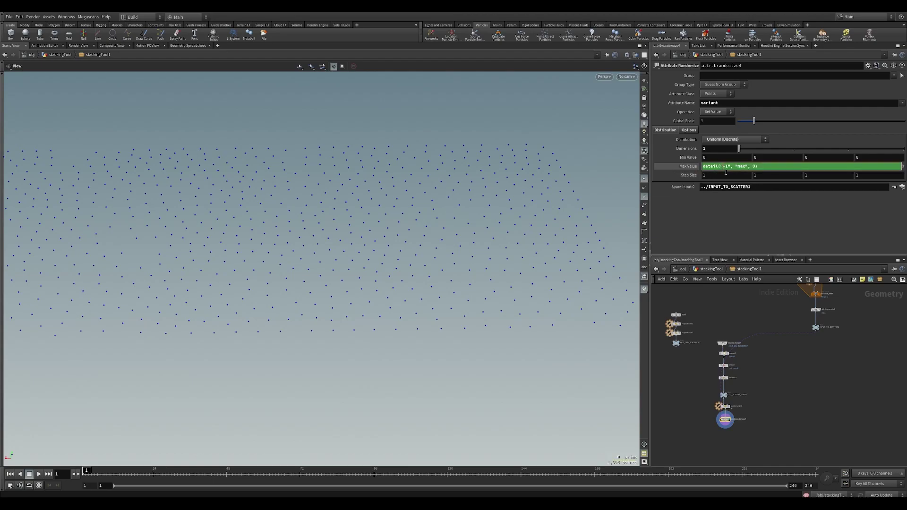
click(726, 211)
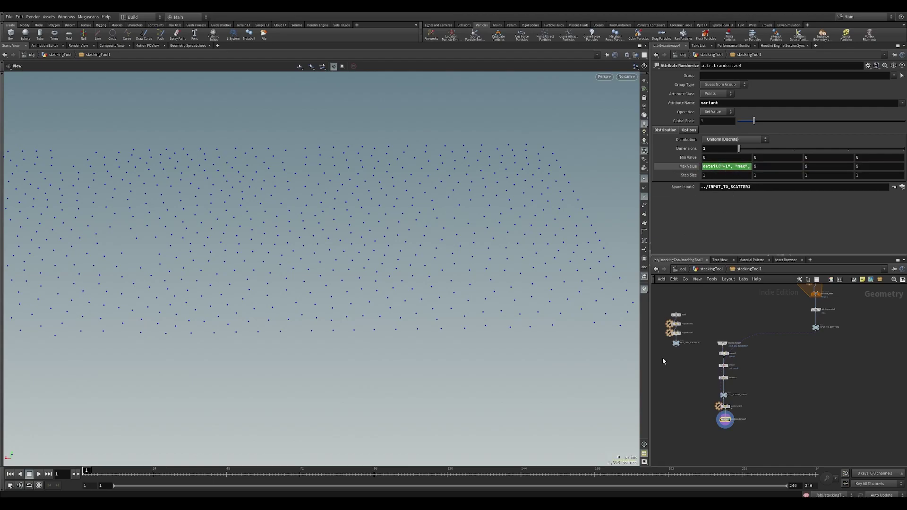
- Show the evaluated result of the Max Value expression and check it against the step size
scroll(746, 404, up, 5)
middle_drag(755, 443, 761, 364)
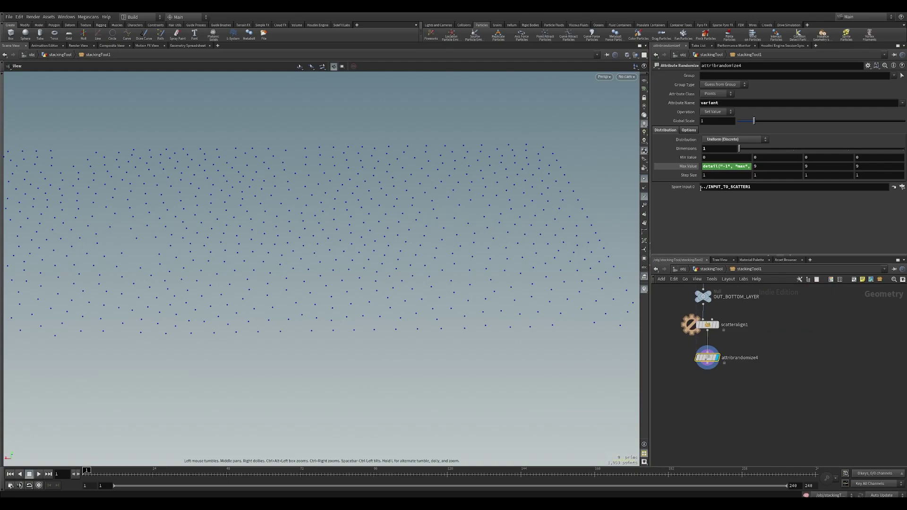
click(680, 169)
click(726, 177)
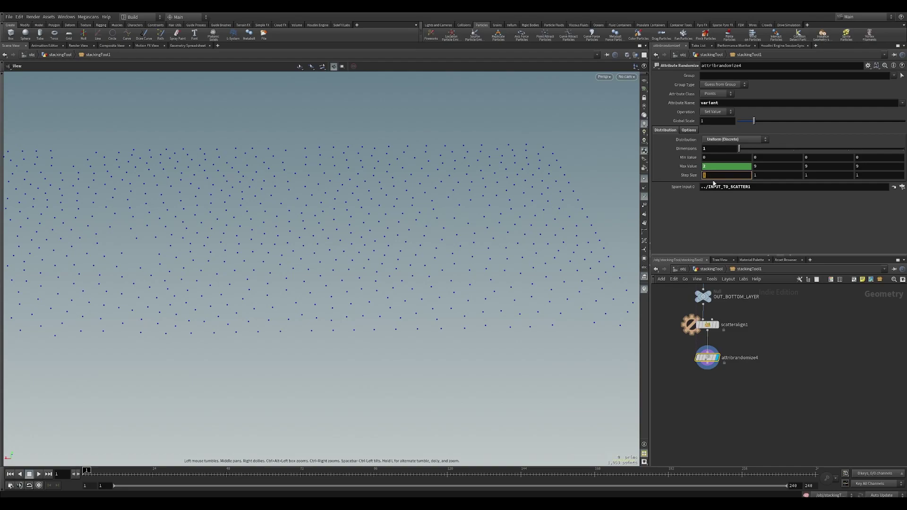
- Add a Copy to Points node below the variant Attribute Randomize node, offset to the side
scroll(792, 318, down, 5)
middle_drag(746, 324, 723, 410)
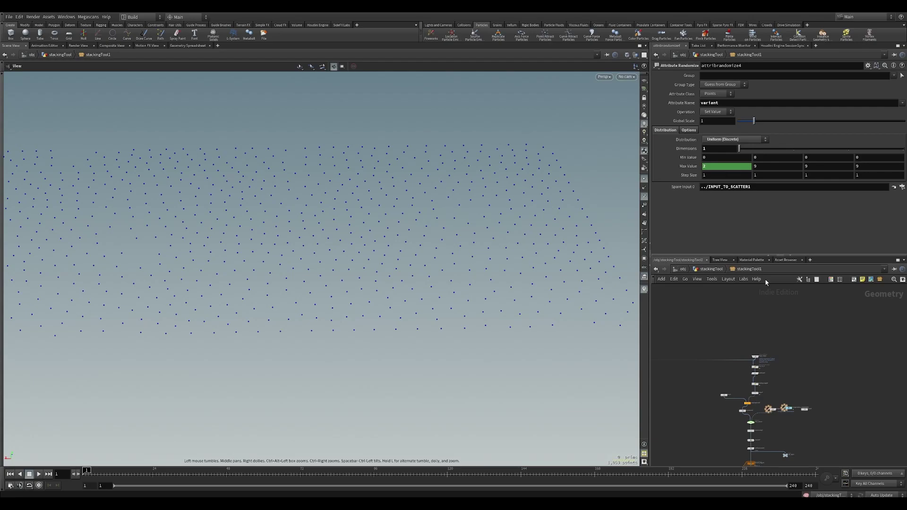
scroll(686, 382, up, 10)
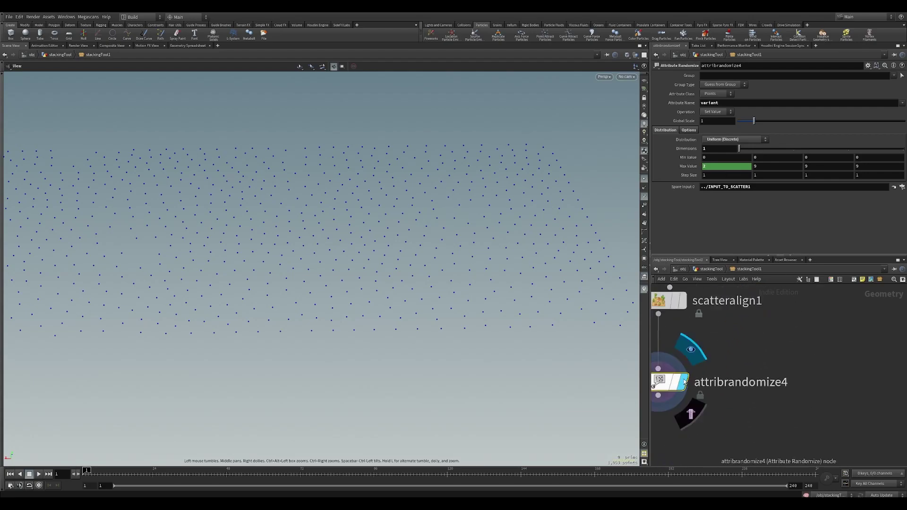
middle_drag(685, 382, 769, 308)
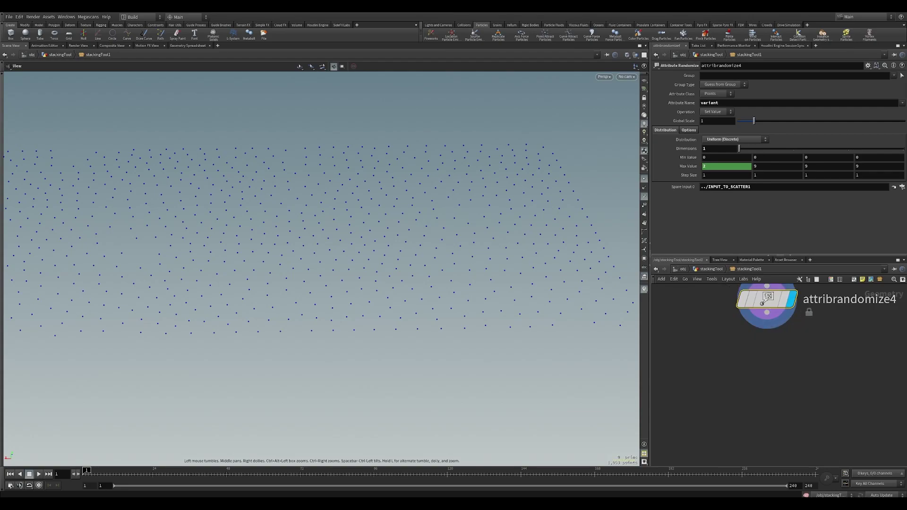
key(Tab)
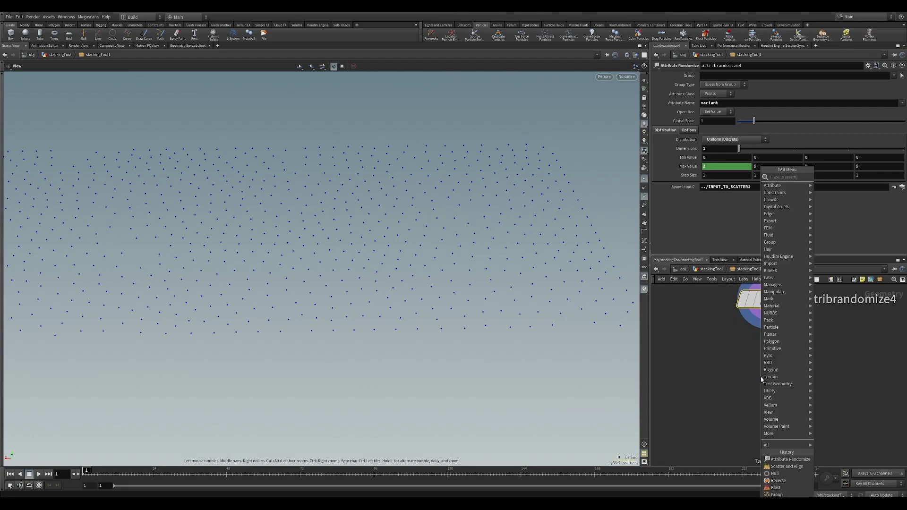
text(copytop)
key(Return)
click(761, 380)
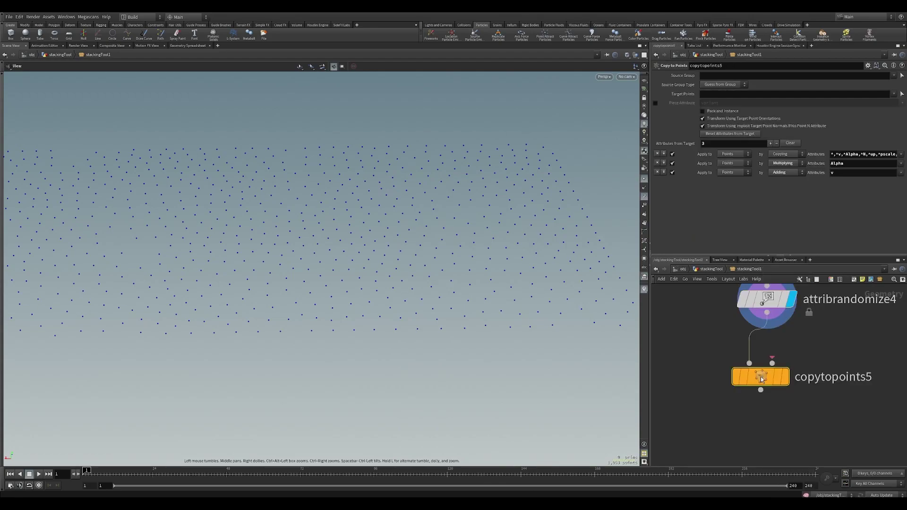
drag(761, 377, 834, 387)
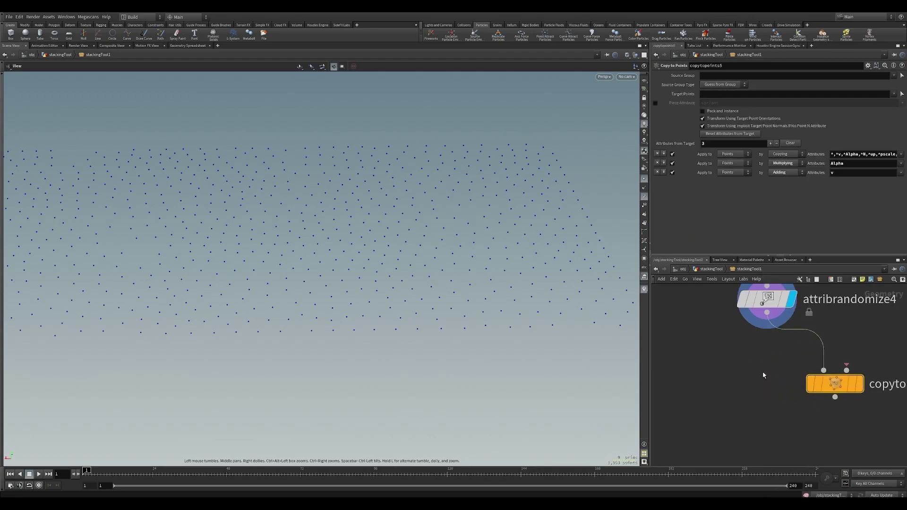
- Wire INPUT_TO_SCATTER1 into the Copy to Points node's first input and the Attribute Randomize output into its second input
scroll(734, 396, down, 4)
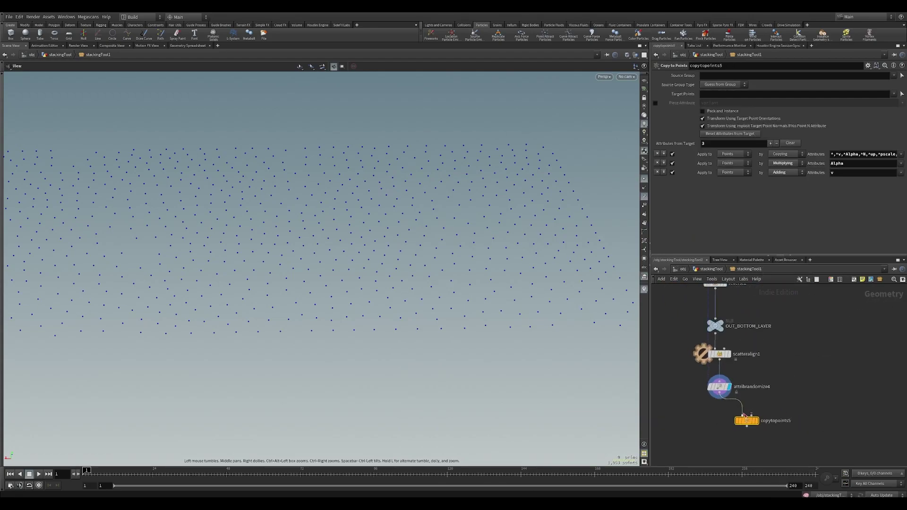
mouse_move(716, 384)
drag(463, 281, 522, 294)
scroll(802, 381, down, 4)
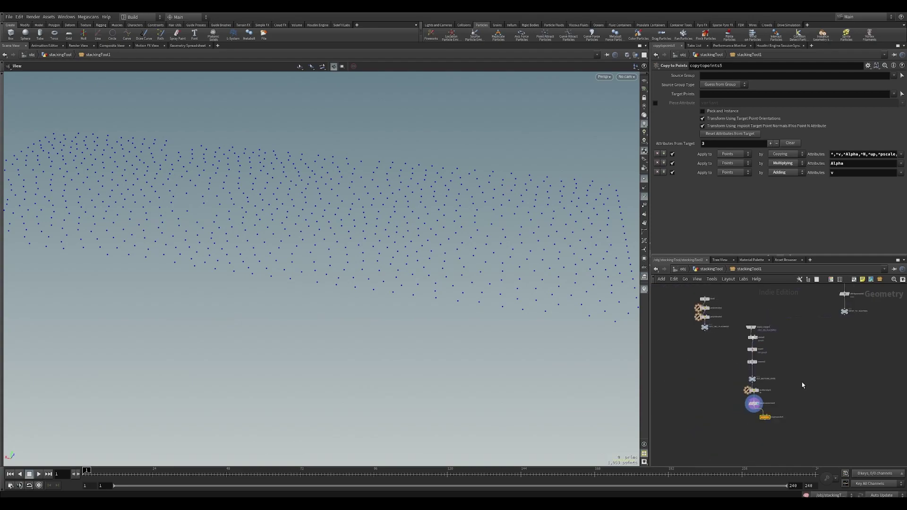
scroll(849, 316, up, 3)
drag(841, 308, 762, 416)
middle_drag(763, 416, 759, 330)
click(721, 367)
click(727, 367)
click(708, 360)
scroll(709, 361, up, 5)
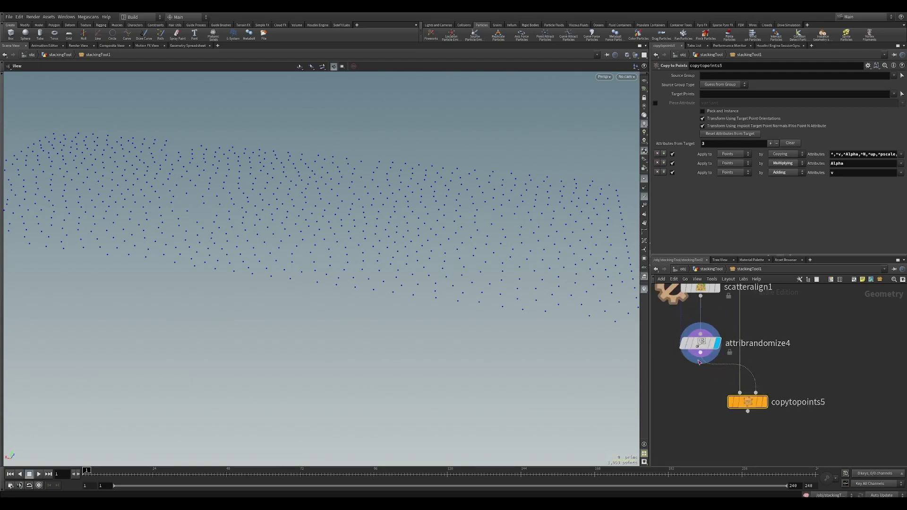
- Display the Copy to Points node and inspect the copied blocks up close from an angle
drag(504, 267, 465, 298)
right_drag(465, 298, 560, 249)
middle_drag(559, 249, 379, 266)
drag(493, 291, 429, 227)
drag(401, 348, 313, 348)
drag(371, 332, 529, 312)
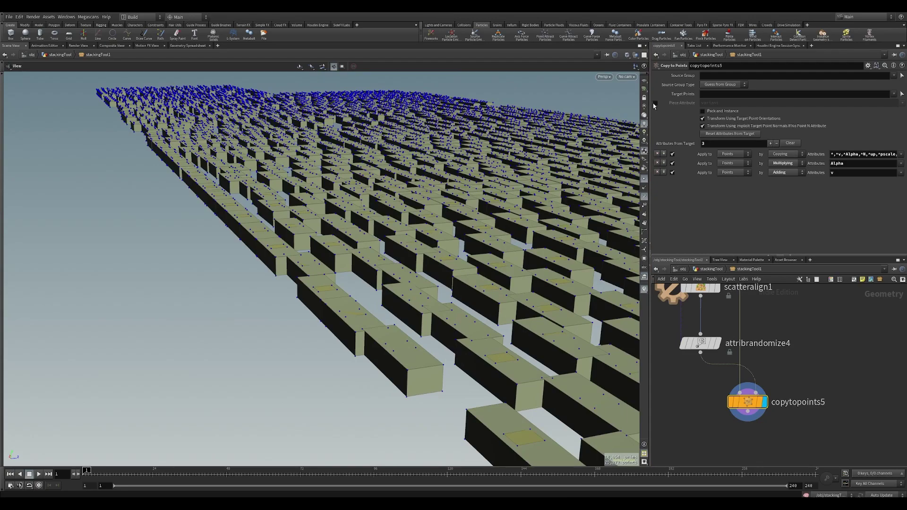
- Enable the variant Piece Attribute on Copy to Points, and check the node information of it and the Attribute Randomize
click(656, 103)
middle_click(751, 406)
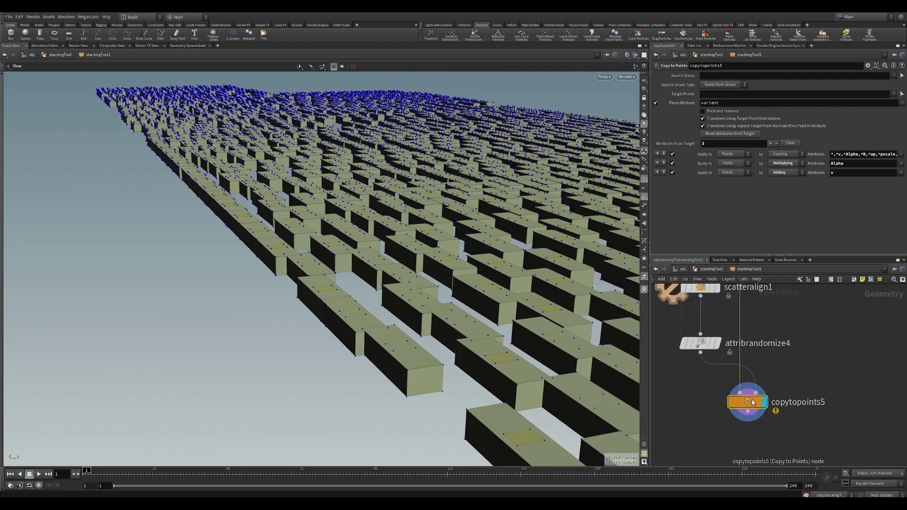
middle_click(703, 345)
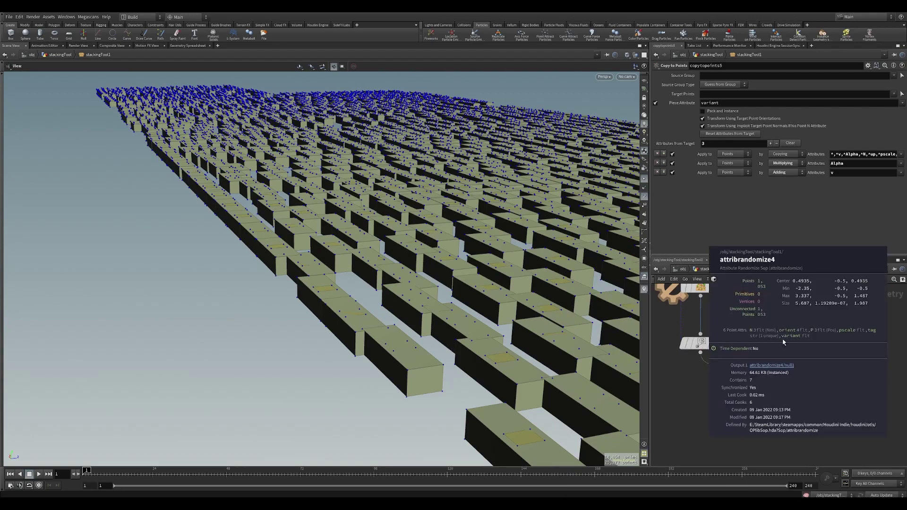
middle_click(754, 409)
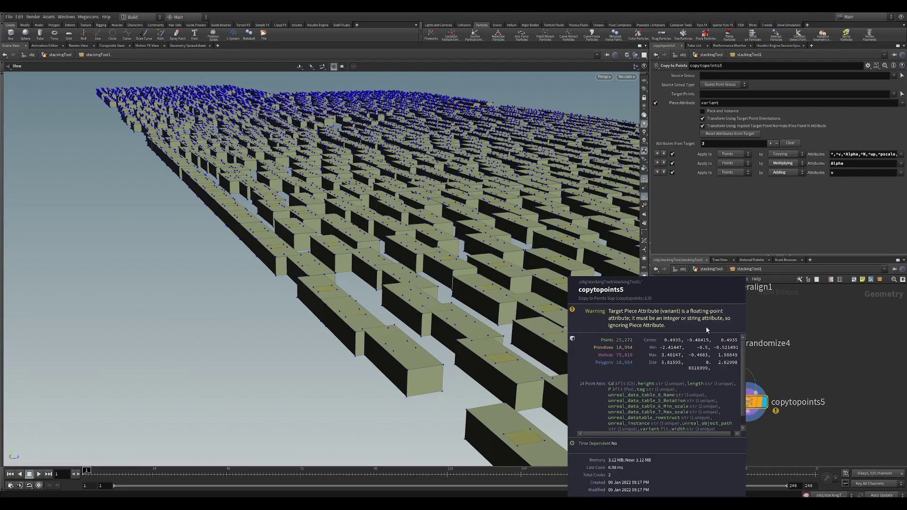
- Insert an Attribute Cast node between the Attribute Randomize and Copy to Points nodes, moving Copy to Points down for room
drag(742, 402, 750, 449)
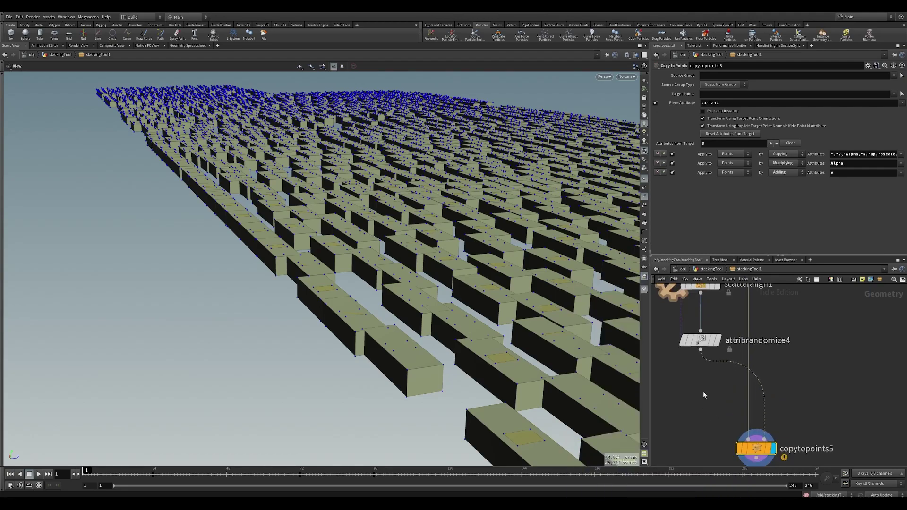
key(Tab)
text(attt)
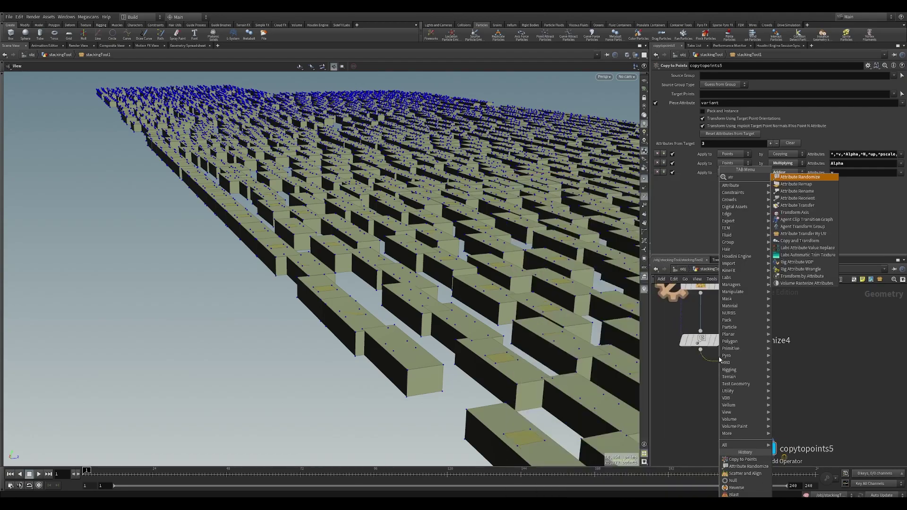
key(BackSpace)
text(cas)
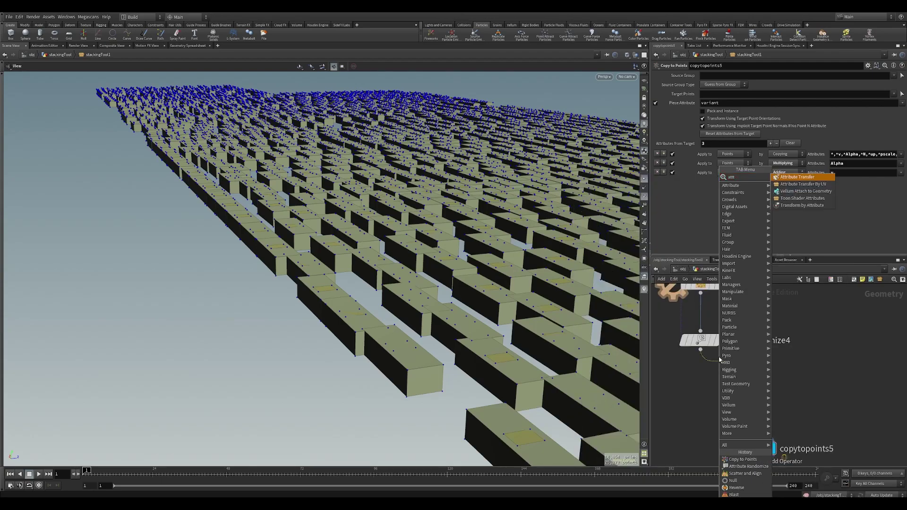
key(Return)
key(Return)
click(702, 363)
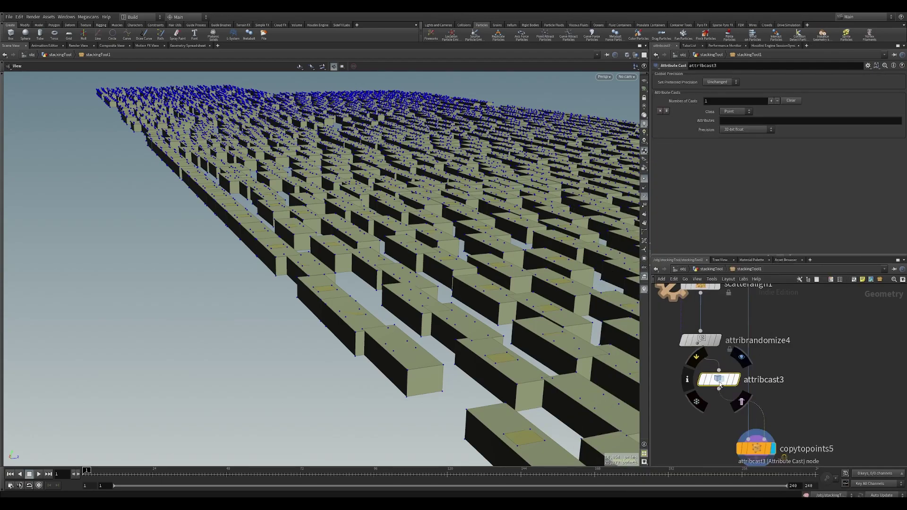
- Cast the point attribute variant to 16-bit integer in the Attribute Cast node, and review the copied block variants
click(730, 113)
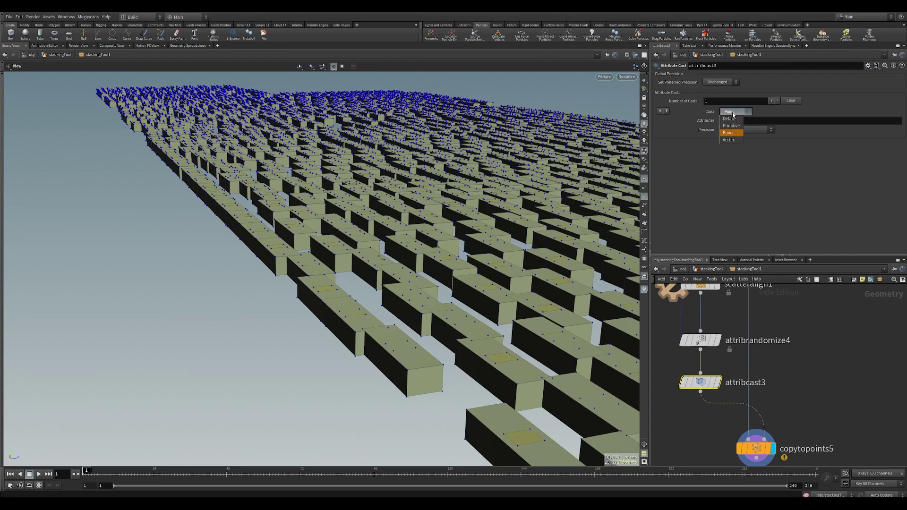
click(739, 113)
click(739, 121)
text(variant)
key(Return)
click(732, 131)
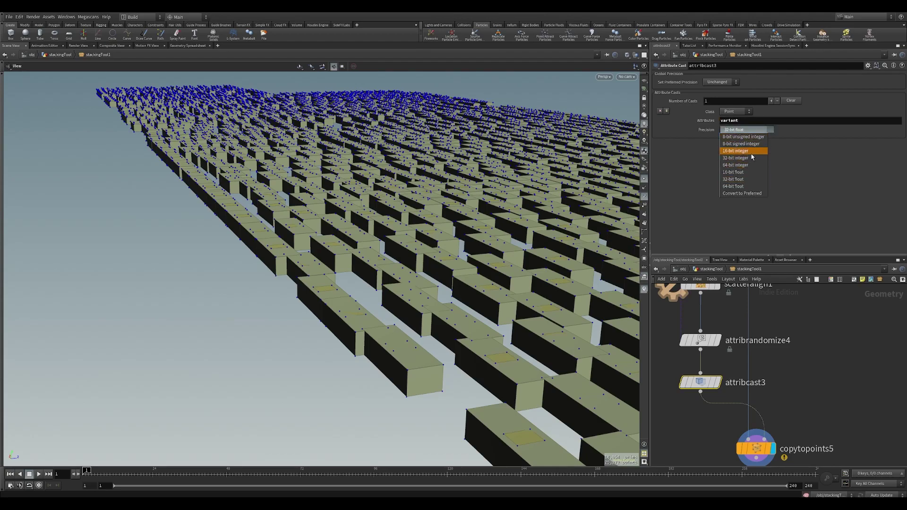
click(747, 150)
scroll(426, 189, down, 4)
drag(425, 189, 571, 242)
scroll(473, 192, down, 5)
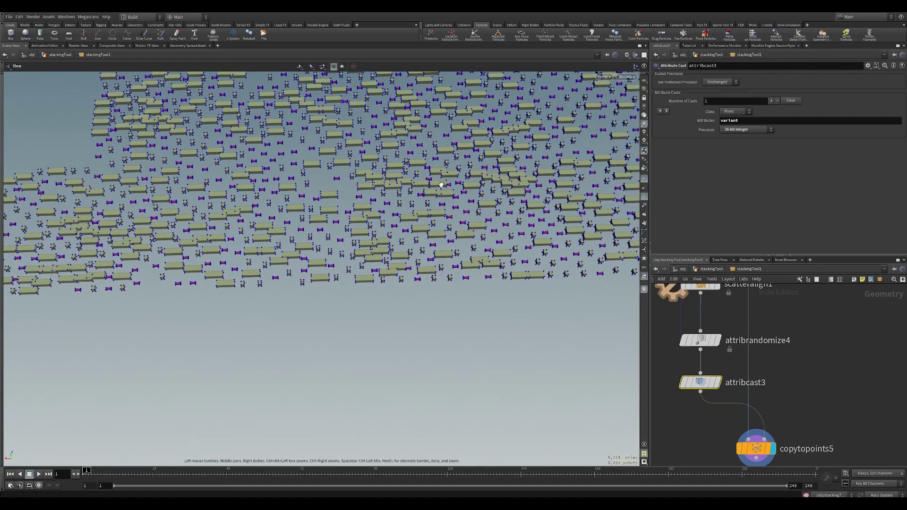
middle_drag(420, 193, 378, 272)
- Set the Max Angle of rotation around the normal to 360 on the Scatter and Align node
middle_drag(730, 316, 721, 382)
click(700, 350)
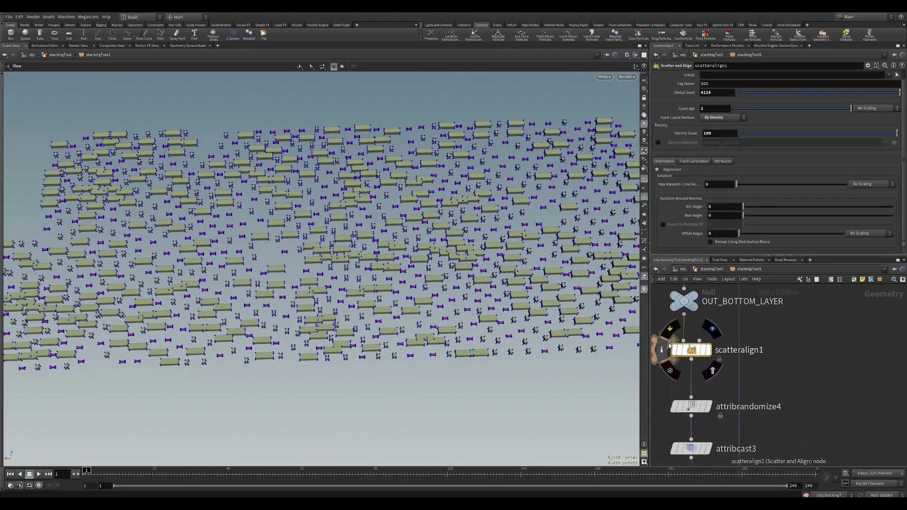
drag(530, 277, 462, 243)
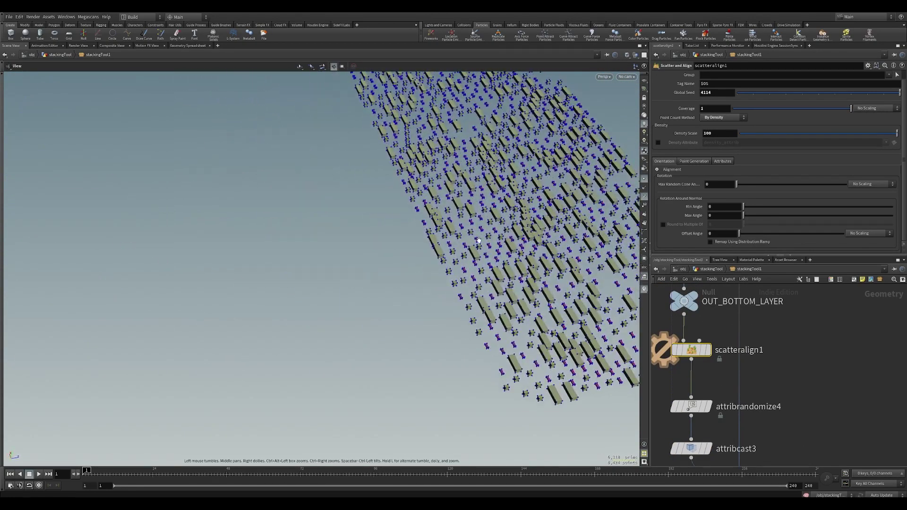
middle_drag(462, 243, 338, 287)
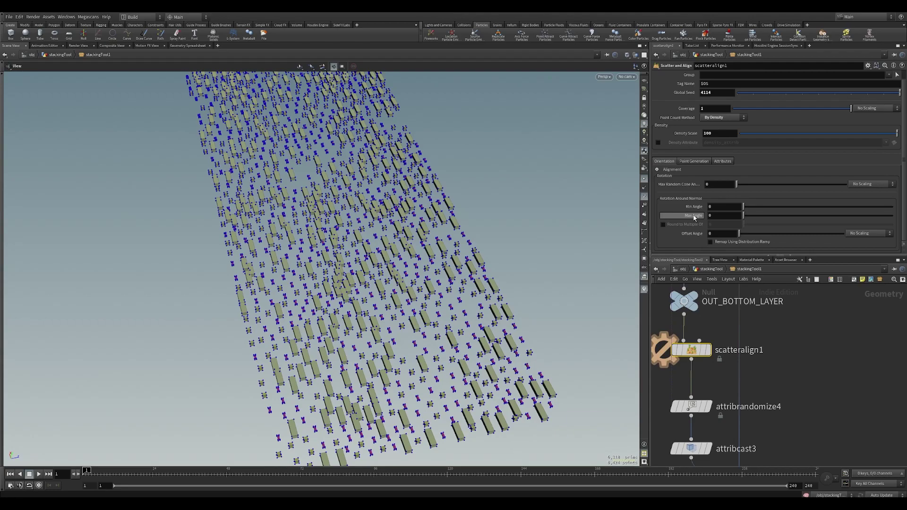
drag(748, 218, 902, 220)
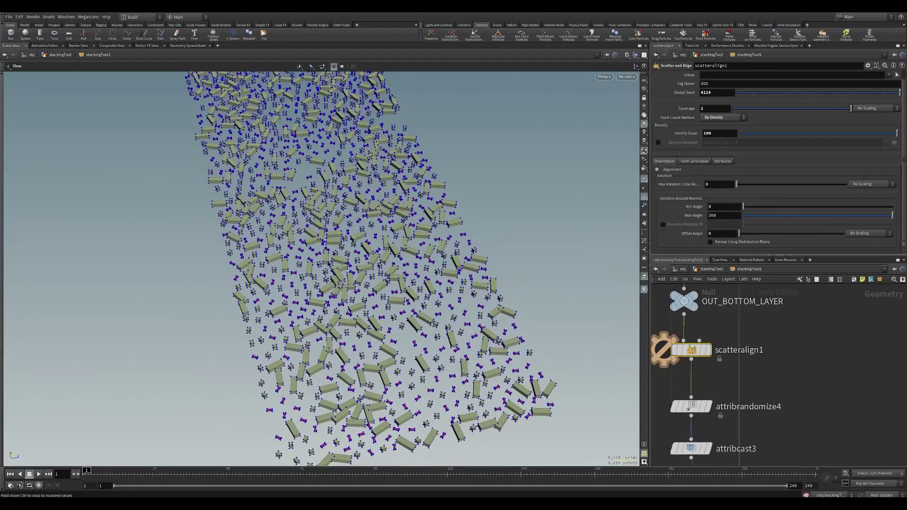
- Try rounding the rotation around the normal to multiples of 45, and inspect the blocks from above
click(662, 225)
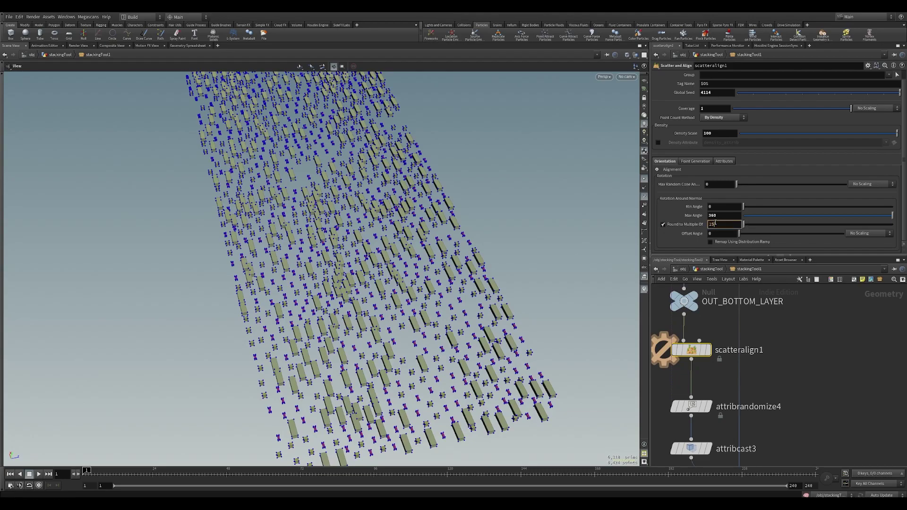
key(Return)
drag(395, 271, 558, 232)
click(729, 225)
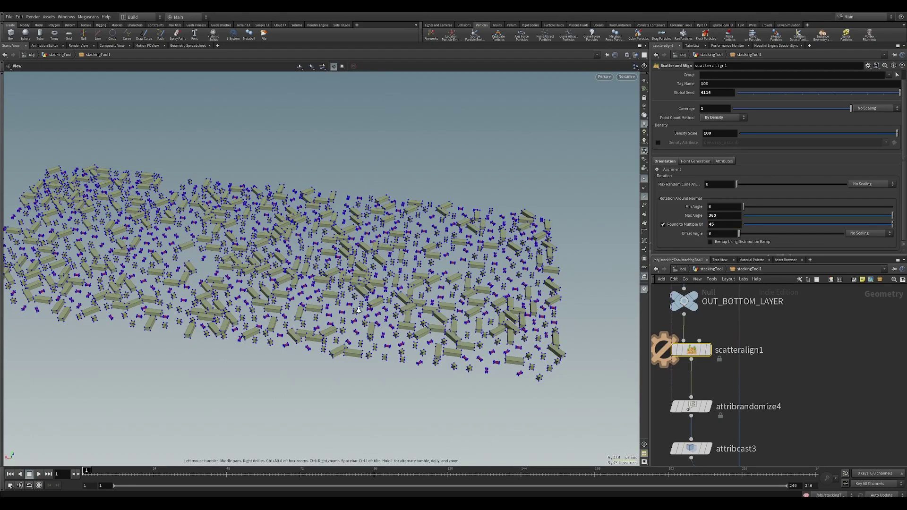
right_drag(350, 310, 441, 247)
drag(442, 247, 400, 303)
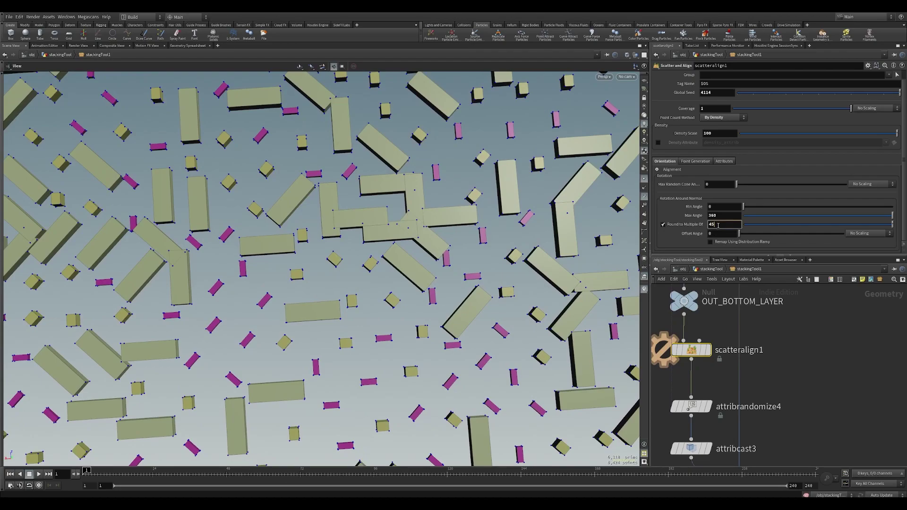
- Try rounding multiples of 90 and 2 for the rotation, and switch the rounding off
text(90)
key(Return)
scroll(334, 300, down, 5)
drag(335, 300, 326, 246)
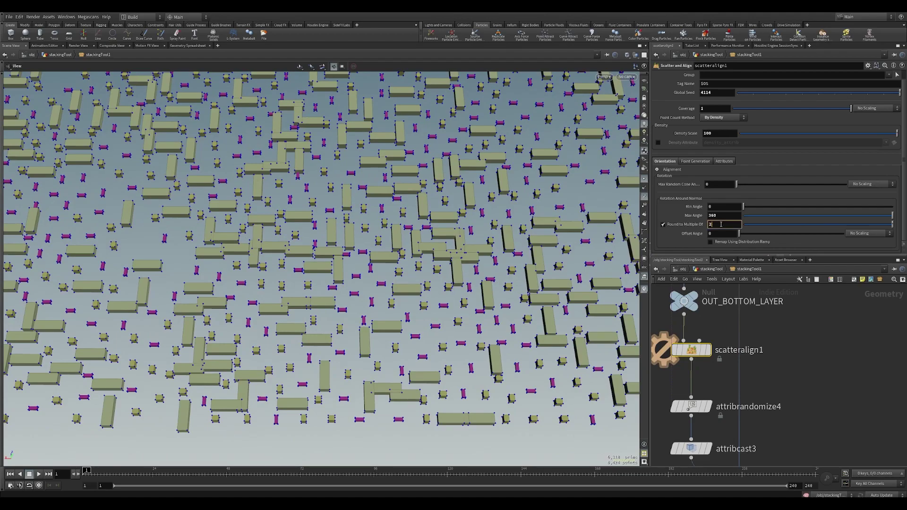
key(Return)
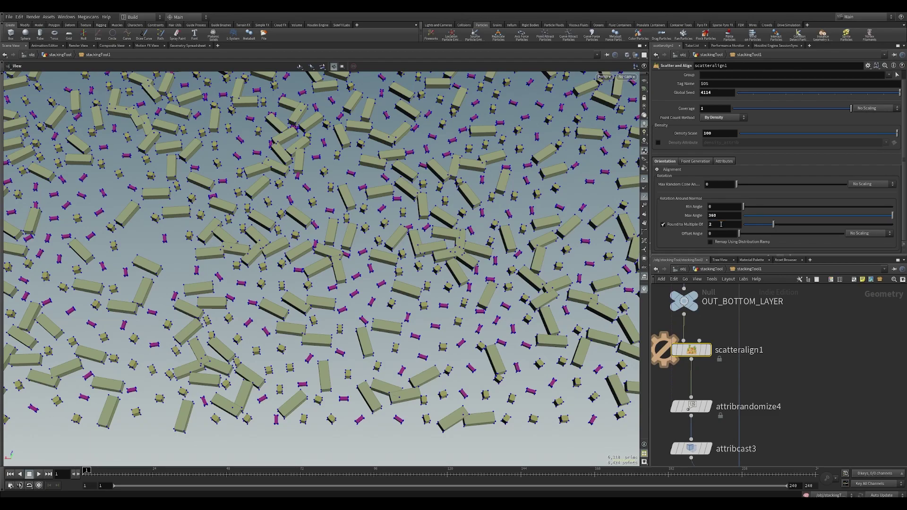
click(663, 225)
- Try out the Offset Angle and Max Random Cone Angle, and inspect the scattered blocks from several angles
mouse_move(743, 235)
mouse_down()
mouse_move(820, 235)
mouse_move(732, 233)
mouse_up()
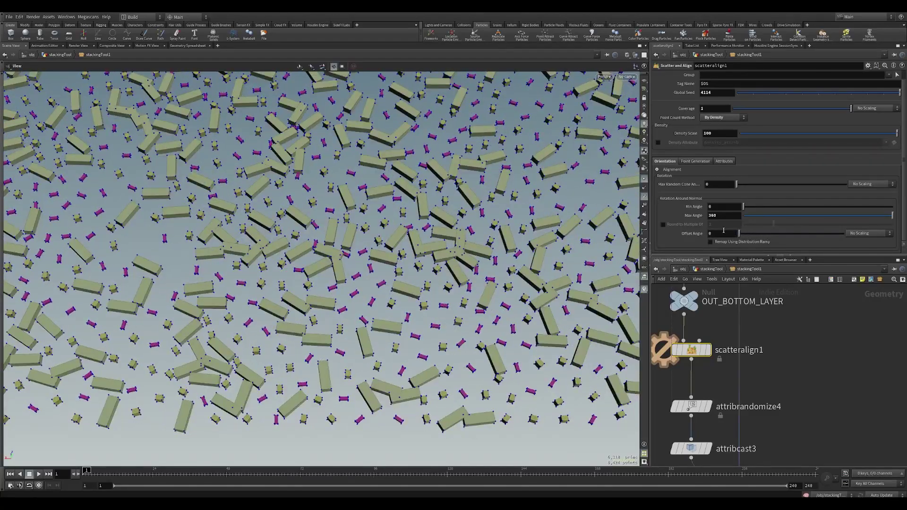
drag(737, 185, 695, 186)
scroll(446, 246, down, 5)
drag(447, 245, 530, 247)
middle_drag(530, 247, 464, 283)
scroll(463, 283, up, 5)
drag(463, 284, 456, 212)
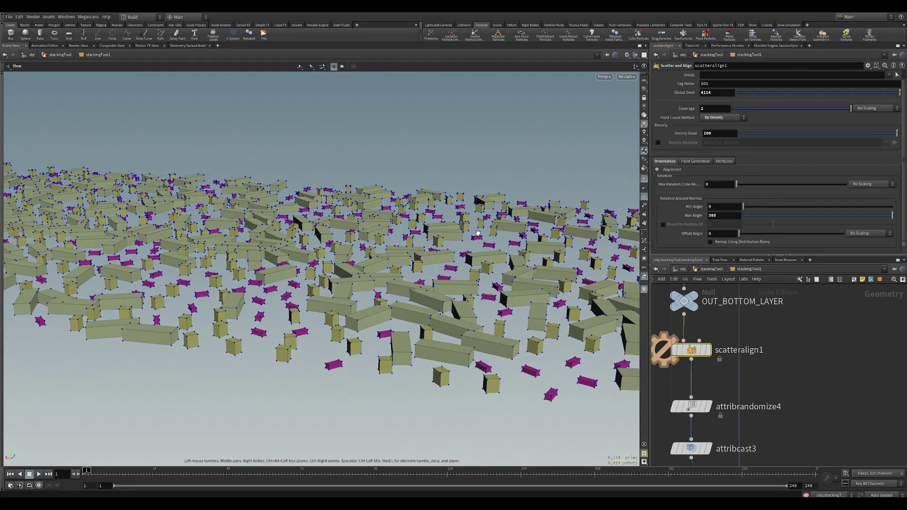
scroll(535, 260, down, 3)
drag(432, 257, 284, 278)
scroll(282, 276, down, 5)
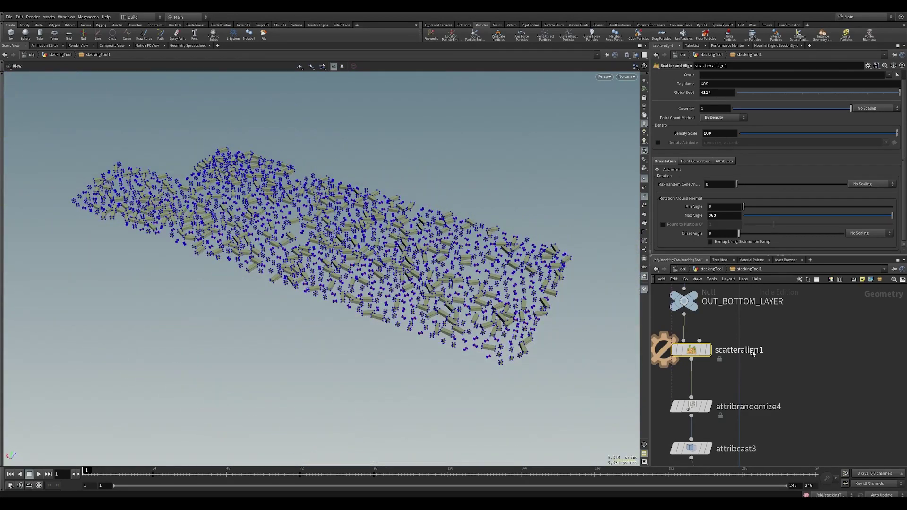
- Insert a Transform node between polyextrude2 and the OUT_OBJ_PLACEMENT null
middle_drag(812, 317, 844, 403)
scroll(844, 403, down, 3)
middle_drag(825, 355, 821, 401)
scroll(821, 401, down, 2)
middle_drag(731, 353, 719, 378)
scroll(703, 376, up, 5)
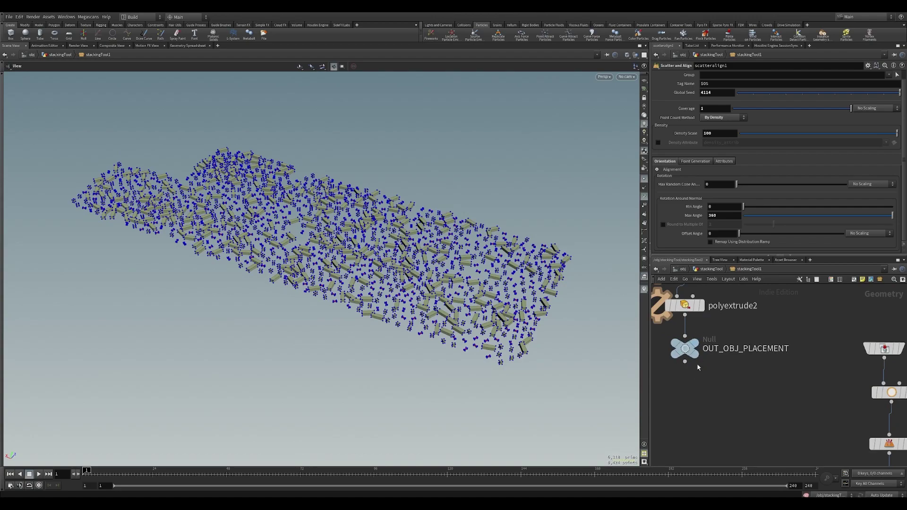
right_click(692, 332)
text(tran)
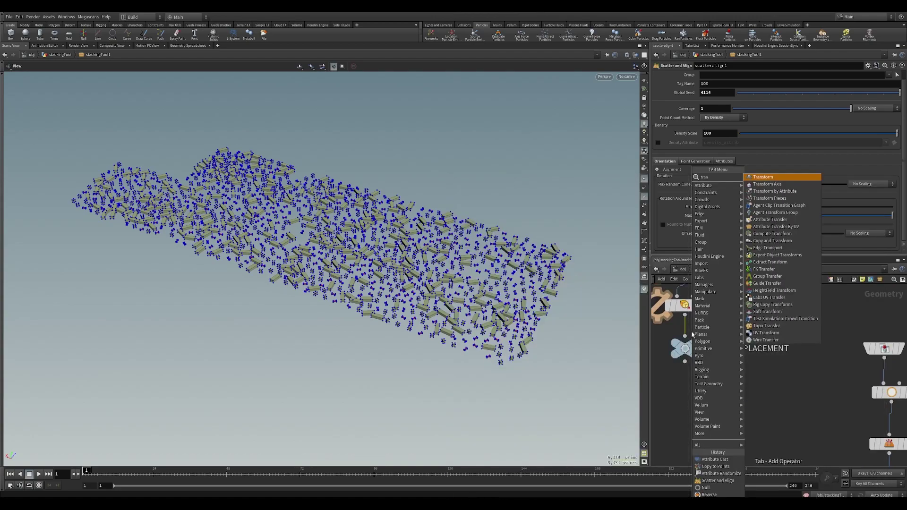
key(Return)
- Try enlarging the placement area with a Uniform Scale of about 2.03 on the new Transform, and reset it to its default
drag(755, 143, 742, 141)
right_drag(471, 196, 560, 195)
middle_drag(305, 235, 450, 219)
right_drag(450, 220, 701, 221)
drag(742, 140, 775, 140)
right_drag(558, 198, 286, 218)
middle_drag(615, 190, 522, 199)
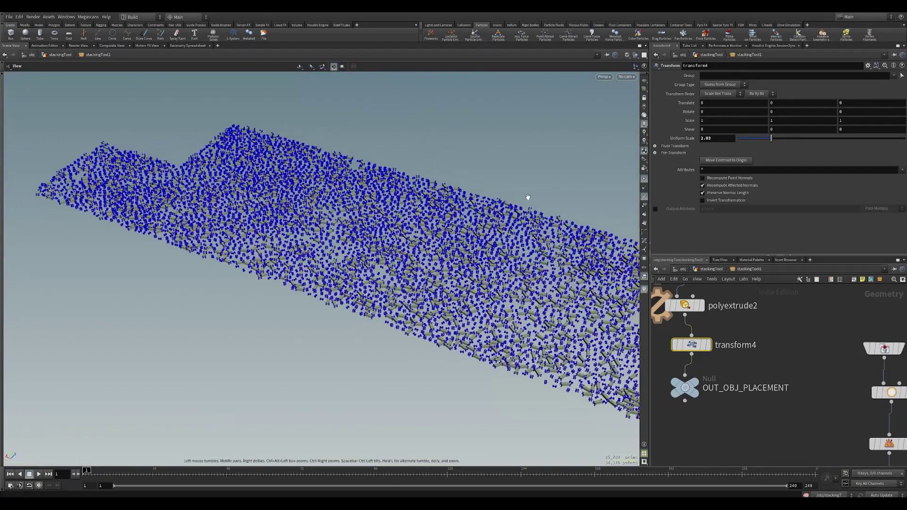
ctrl+middle_click(702, 136)
scroll(751, 383, down, 2)
middle_drag(890, 429, 705, 366)
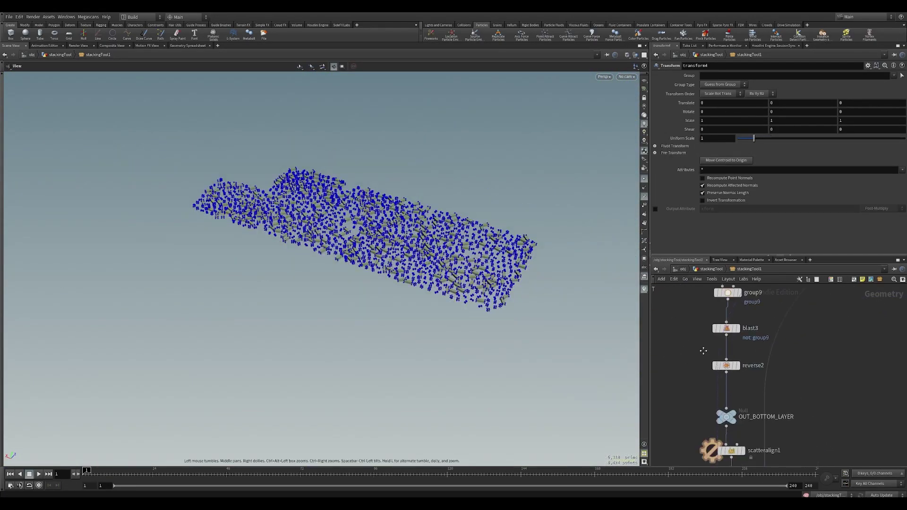
scroll(703, 367, down, 3)
drag(748, 405, 721, 387)
key(ctrl+z)
middle_drag(755, 396, 756, 329)
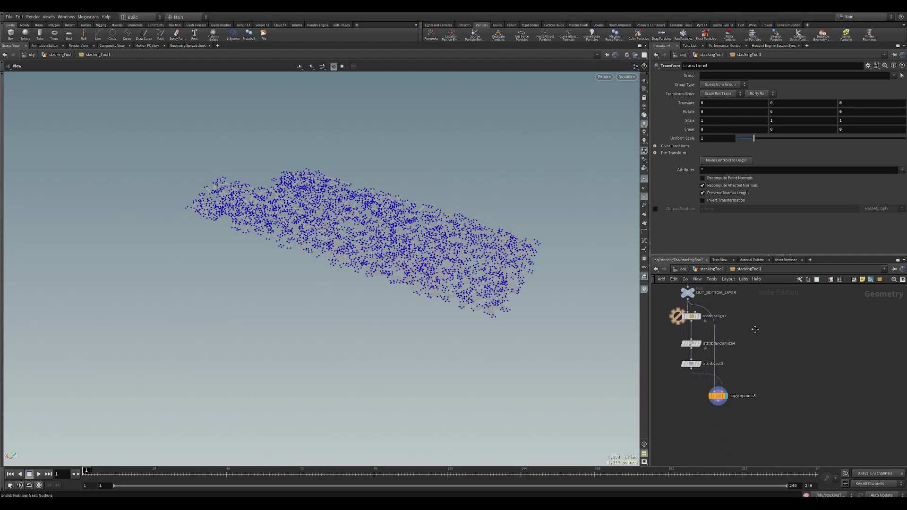
scroll(723, 372, down, 3)
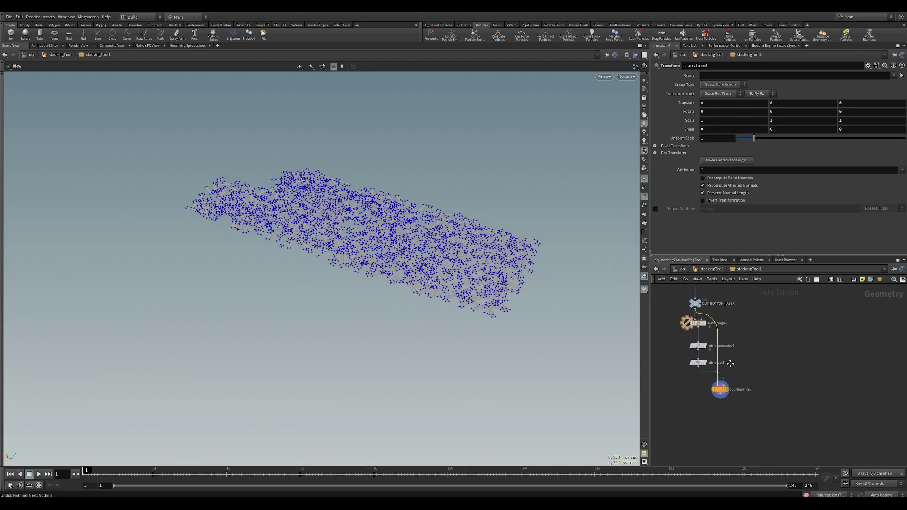
scroll(681, 424, down, 1)
drag(676, 421, 773, 311)
- Try a Density Scale of 8.99 on the Scatter and Align node, and restore it to 100
scroll(682, 419, up, 5)
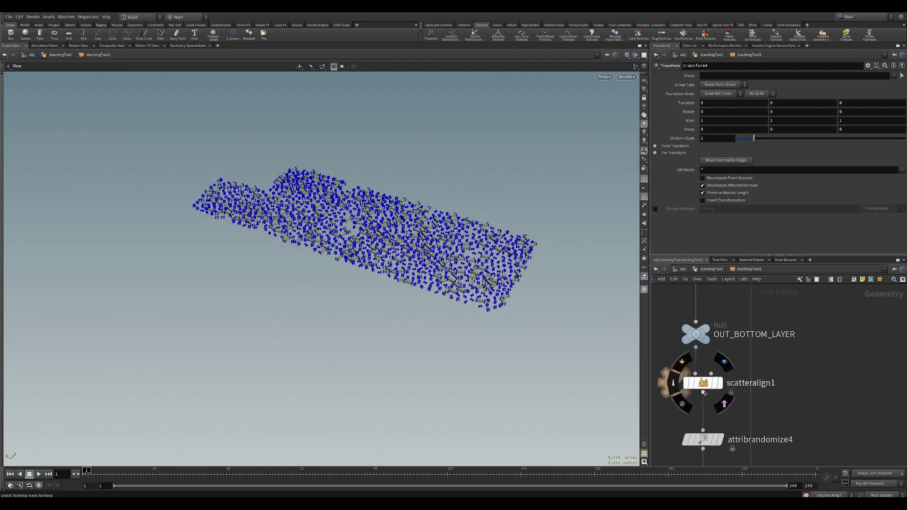
click(703, 383)
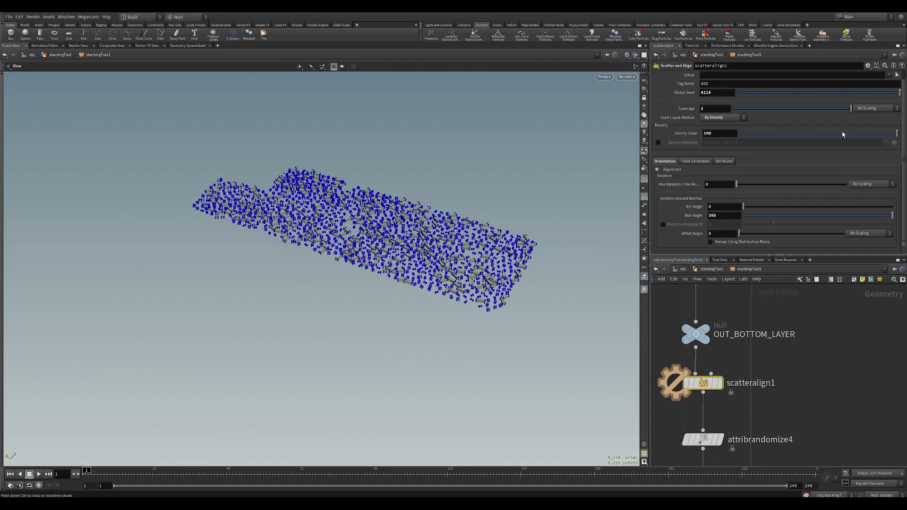
mouse_move(873, 136)
mouse_down()
mouse_move(743, 136)
mouse_move(881, 133)
mouse_up()
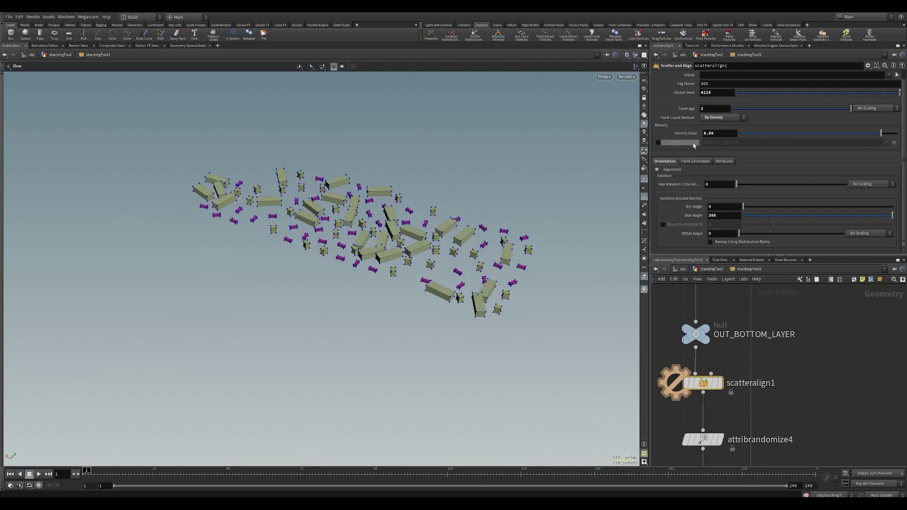
click(715, 133)
text(100)
key(Return)
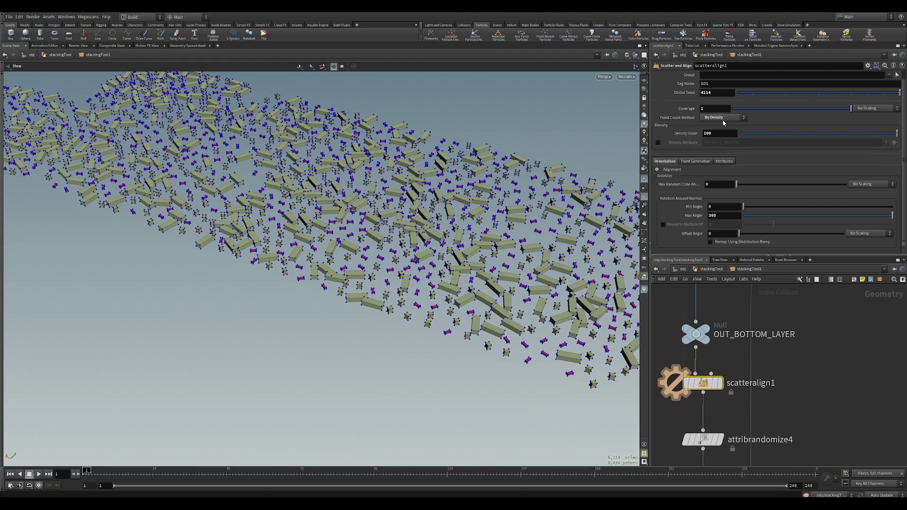
- Display the Transform node above the DCC_choice switch, frame its block, and line the node up with the chain
drag(499, 213, 420, 215)
middle_drag(784, 343, 721, 441)
scroll(730, 416, down, 5)
middle_drag(795, 326, 785, 405)
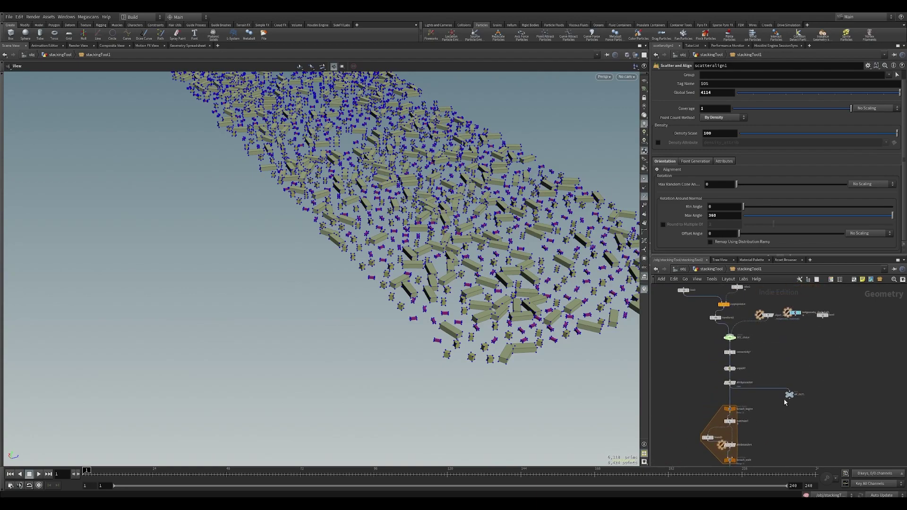
scroll(738, 317, up, 6)
click(691, 314)
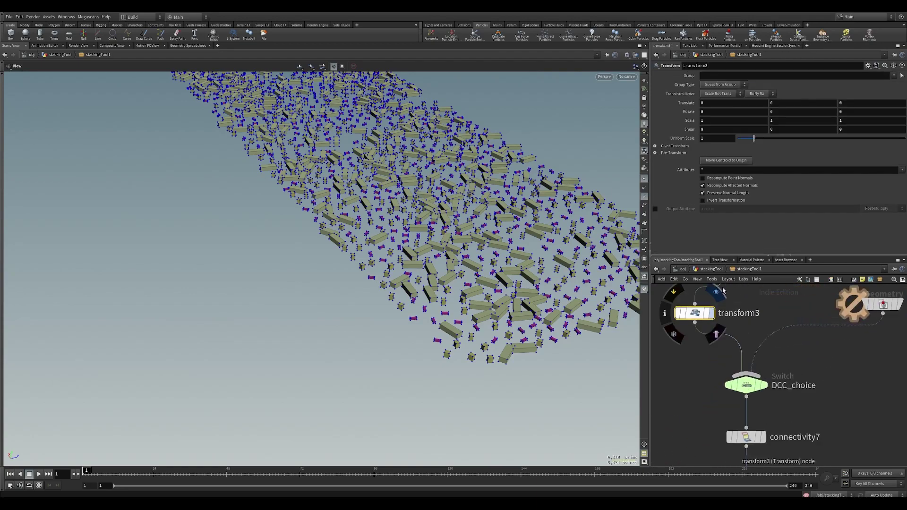
middle_drag(760, 300, 767, 345)
scroll(767, 345, down, 4)
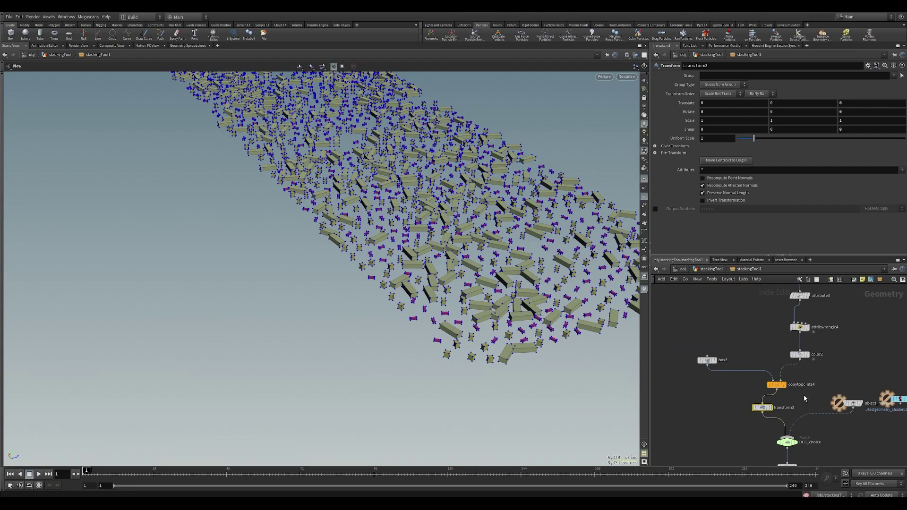
key(r)
click(757, 381)
click(776, 386)
key(space+f)
drag(338, 206, 374, 231)
drag(763, 407, 784, 412)
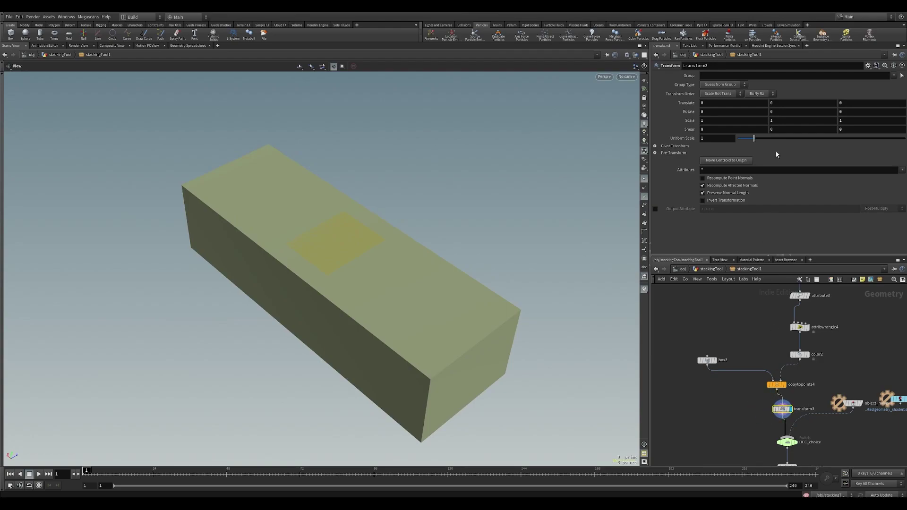
- Display the final Copy to Points node copytopoints5 at the end of the network
mouse_move(756, 140)
mouse_down()
mouse_move(780, 140)
mouse_move(755, 141)
mouse_up()
scroll(705, 326, down, 3)
scroll(704, 324, down, 5)
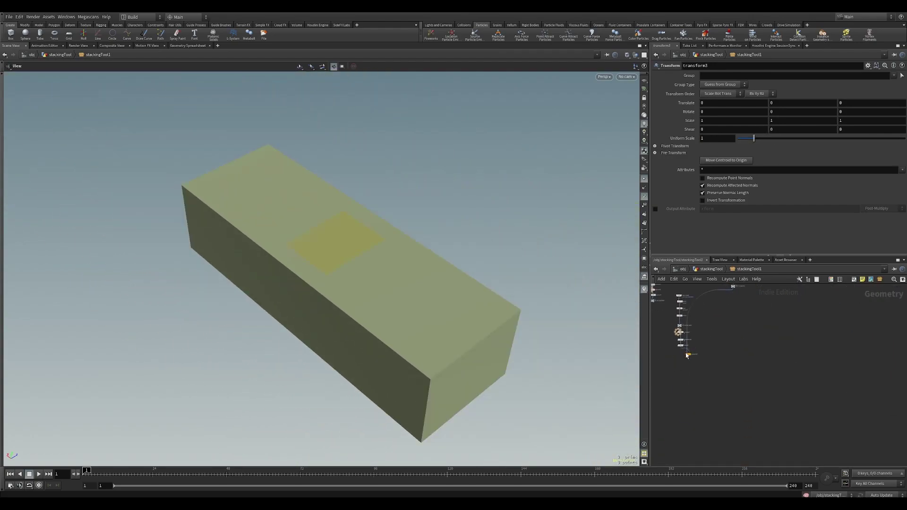
scroll(686, 353, up, 5)
click(700, 357)
click(693, 356)
- Set the Uniform Scale of the Transform node above the DCC_choice switch to 3
middle_drag(792, 320, 756, 454)
mouse_move(792, 294)
middle_down()
mouse_move(778, 354)
mouse_move(790, 447)
middle_up()
middle_drag(835, 301, 825, 416)
mouse_move(814, 315)
middle_down()
mouse_move(784, 431)
mouse_move(778, 385)
mouse_move(768, 425)
mouse_move(769, 312)
middle_up()
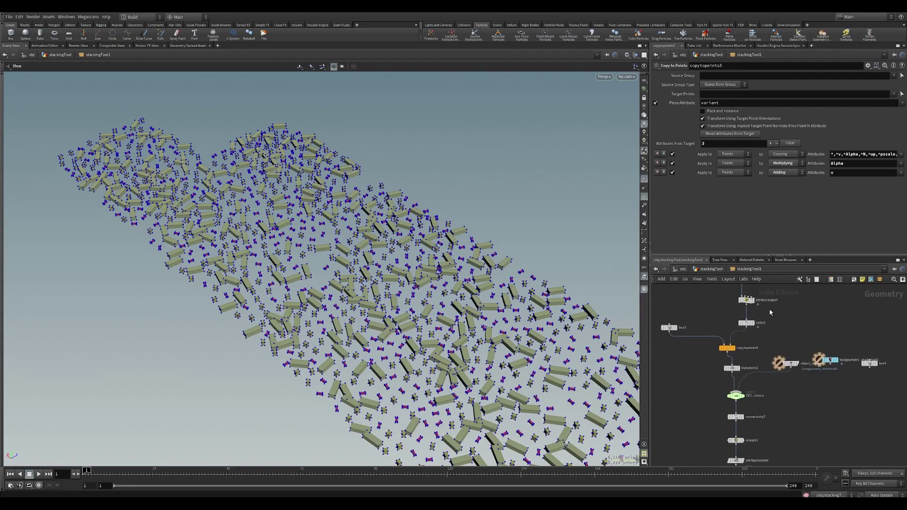
click(732, 369)
drag(754, 138, 791, 138)
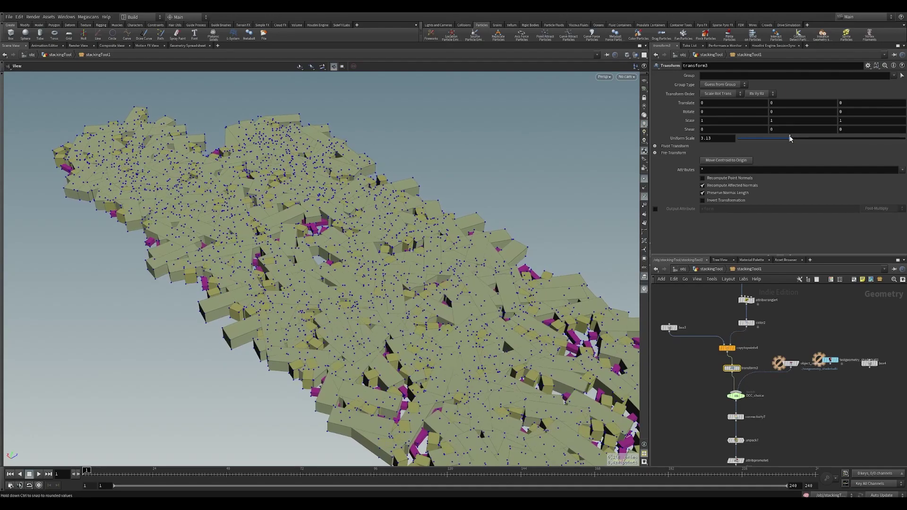
text(3)
key(Return)
- Examine the enlarged copies in the viewport and the node information of the copytopoints5 node
drag(512, 304, 524, 371)
middle_drag(763, 418, 728, 307)
middle_drag(733, 393, 786, 322)
scroll(739, 349, down, 1)
middle_drag(739, 348, 773, 307)
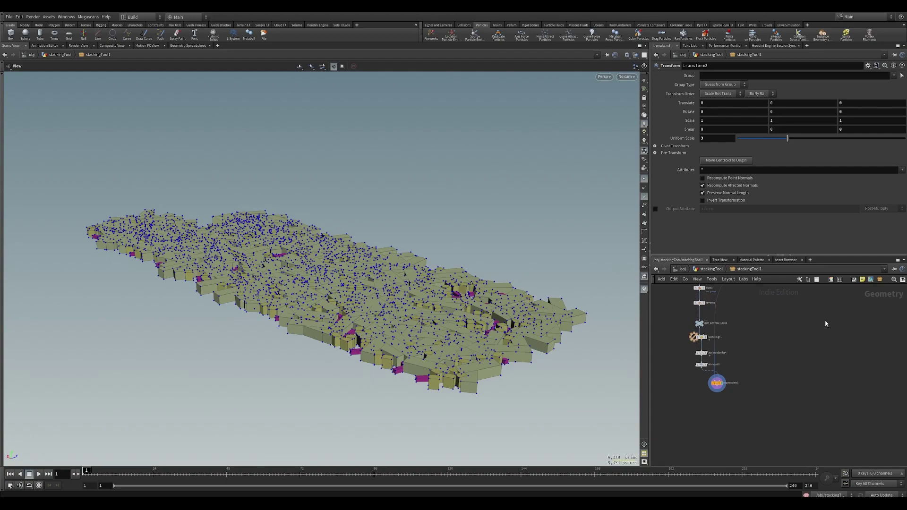
scroll(735, 372, up, 5)
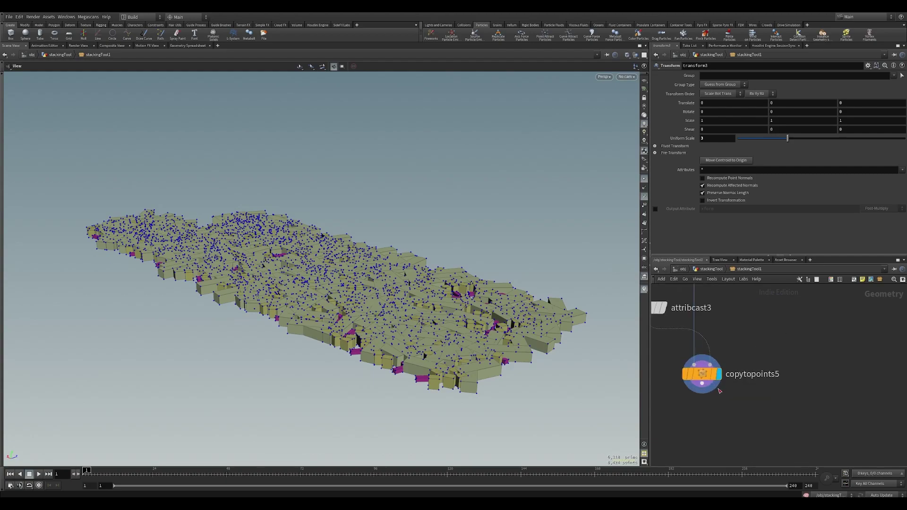
middle_click(707, 379)
click(702, 375)
middle_click(703, 374)
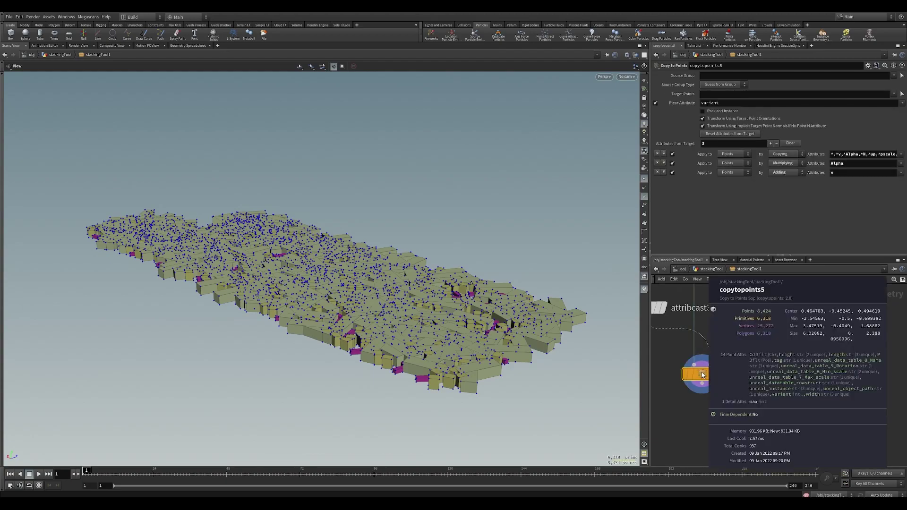
- Compare the node information of attribcast3 and copytopoints5, and inspect the scattered points at attribcast3 against the copied geometry
middle_drag(675, 330, 704, 357)
middle_click(682, 336)
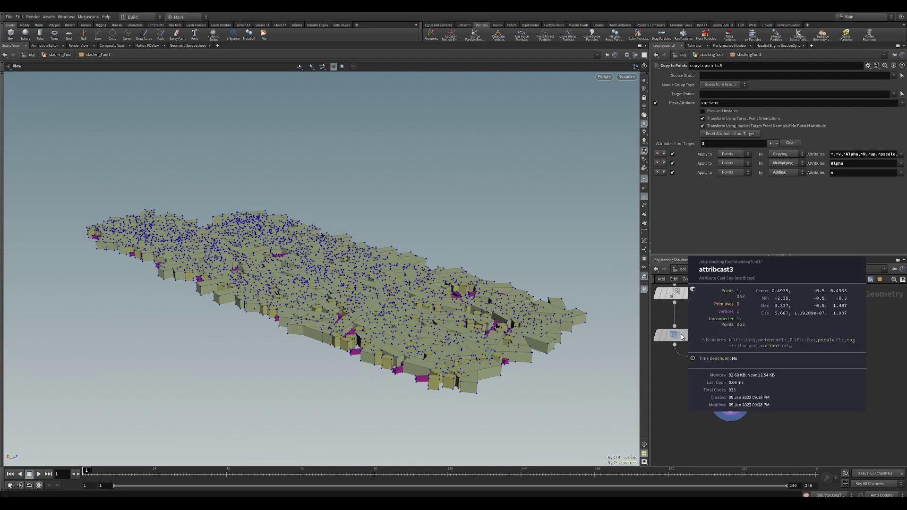
middle_click(732, 409)
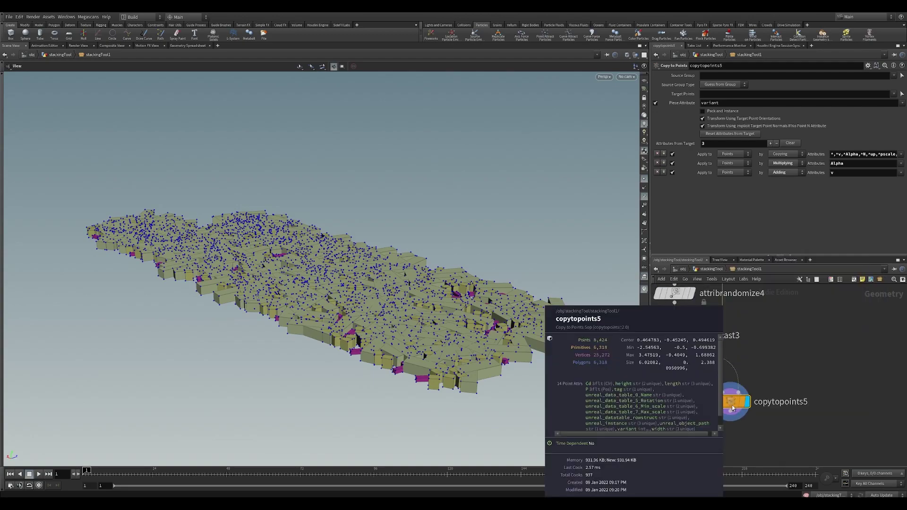
middle_drag(772, 441, 825, 389)
scroll(826, 390, down, 3)
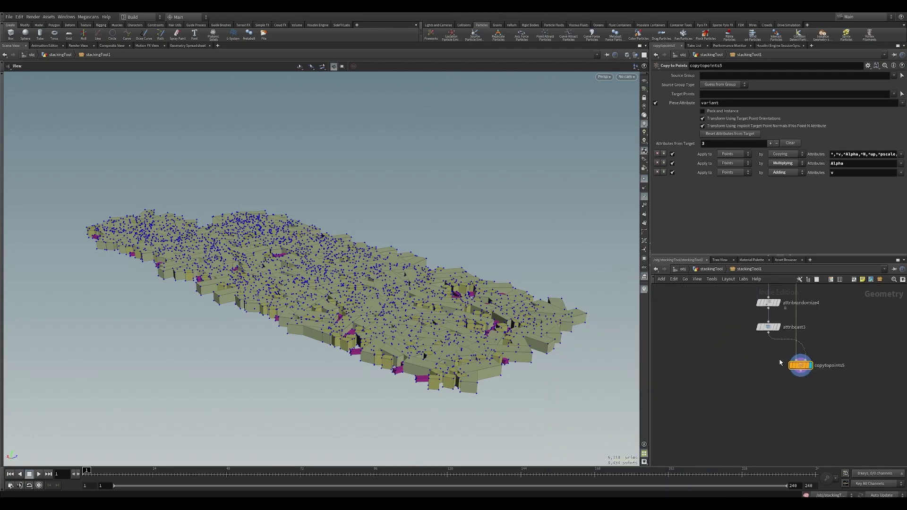
click(777, 327)
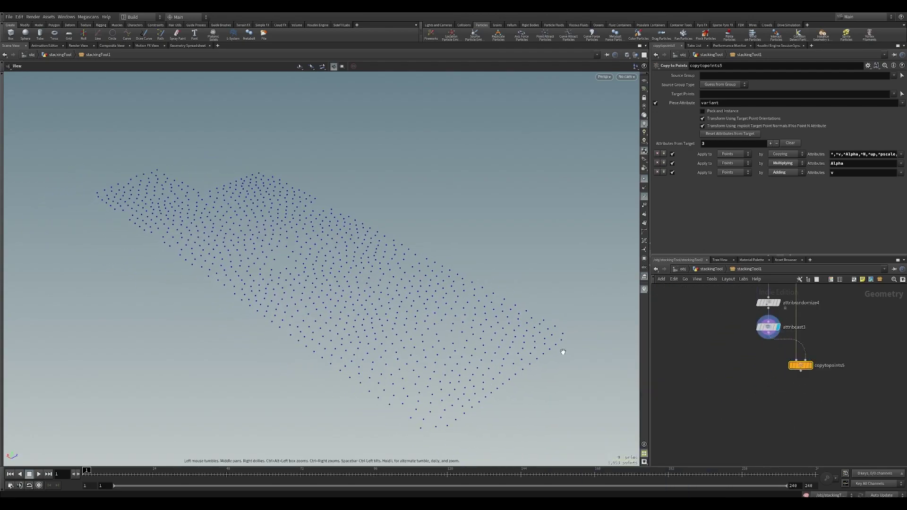
key(r)
middle_drag(815, 417, 816, 385)
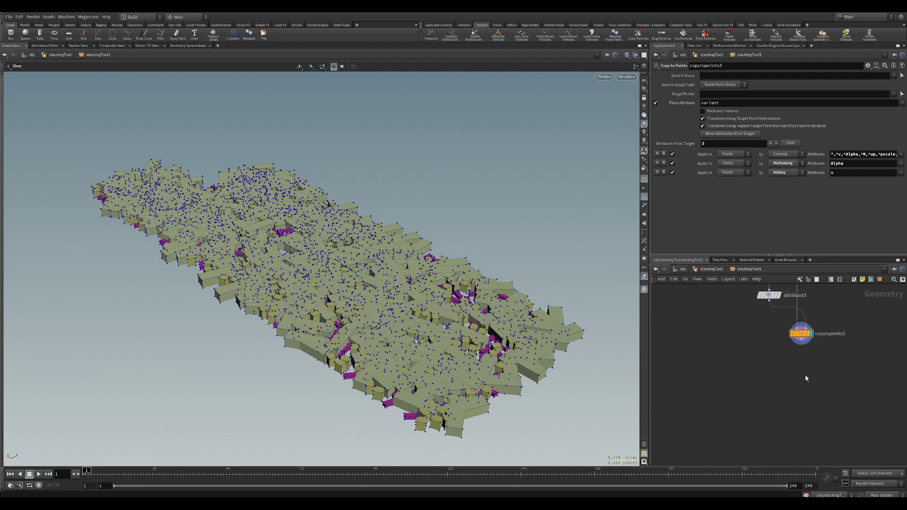
- Add an Attribute Transfer node fed by copytopoints5 as destination and attribcast3 as source, and move copytopoints5 aside for clear wiring
key(Tab)
text(attr tra)
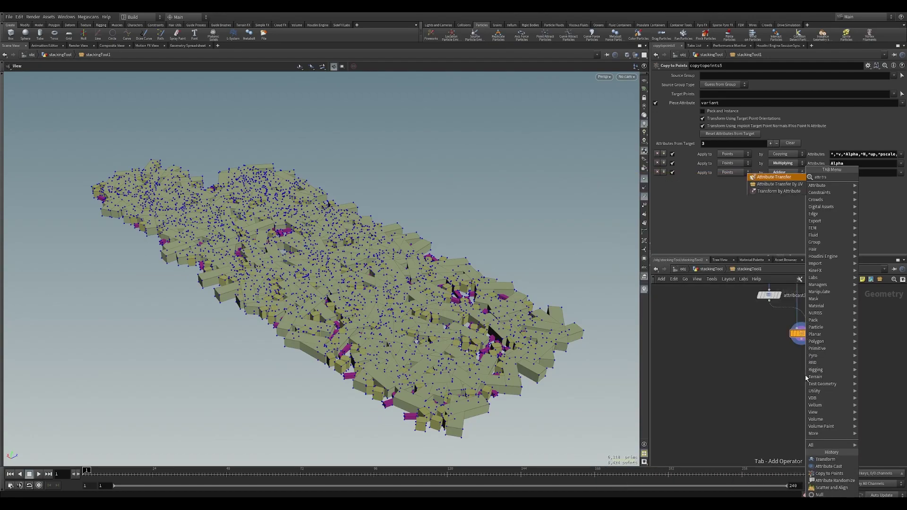
key(Return)
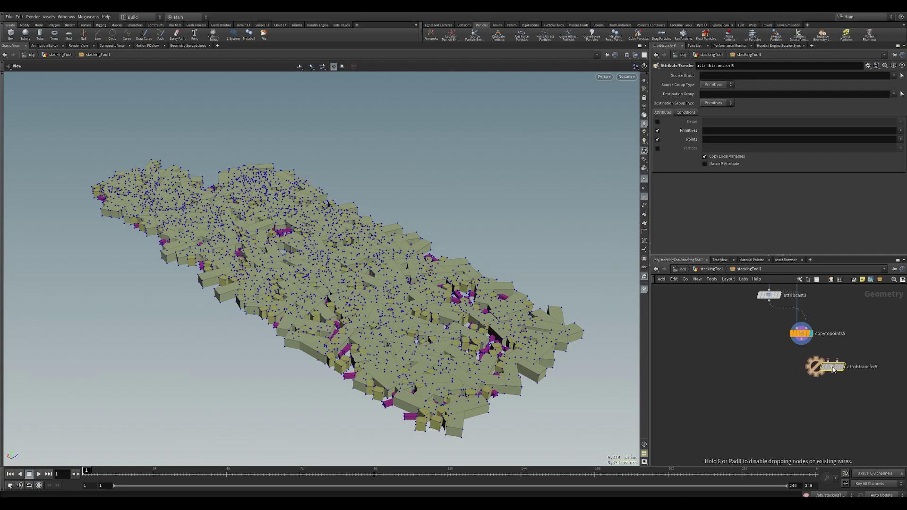
click(833, 369)
click(837, 361)
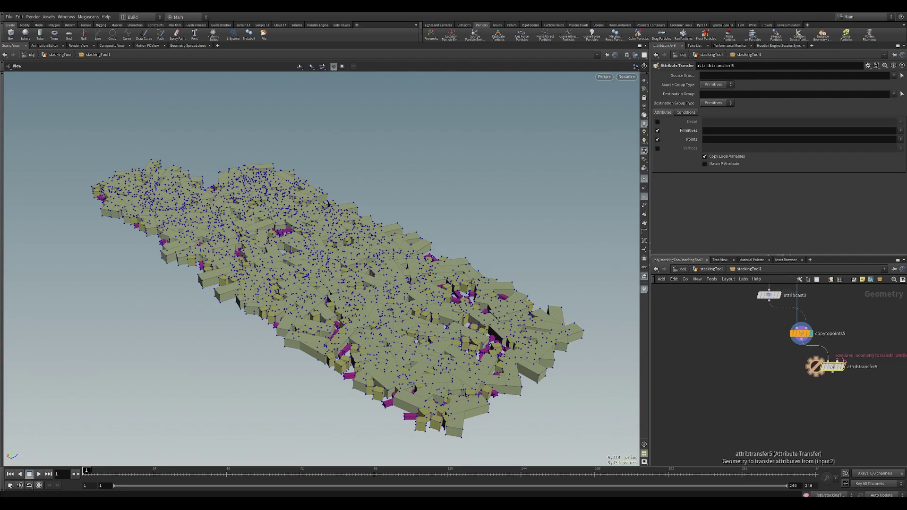
click(770, 300)
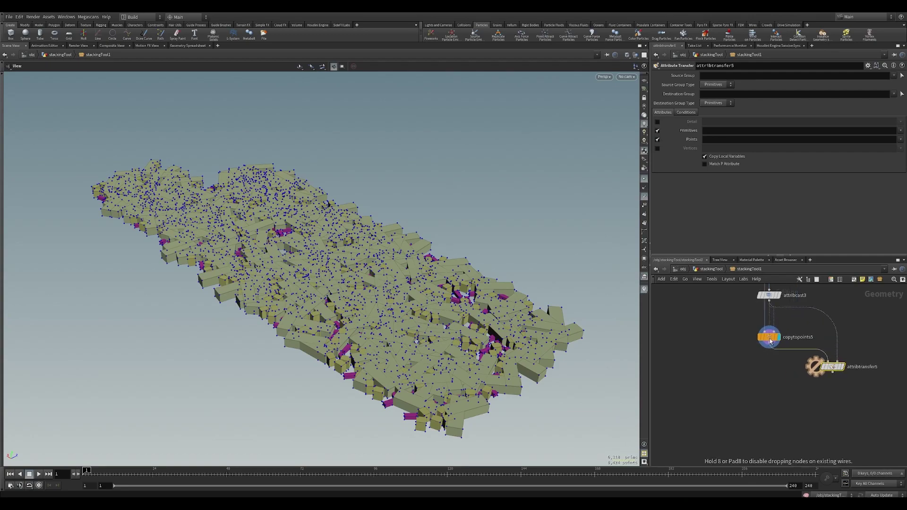
drag(802, 338, 755, 346)
click(756, 346)
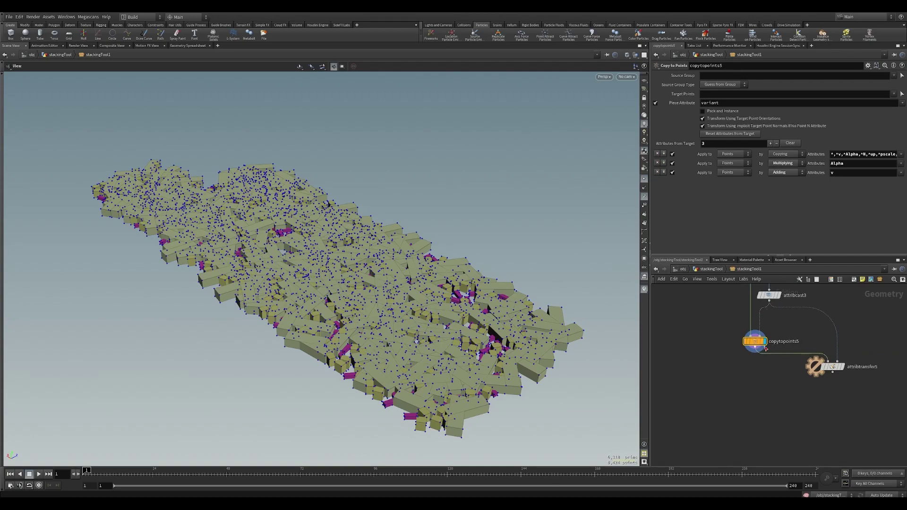
- Enable Pack and Instance on copytopoints5
mouse_move(776, 342)
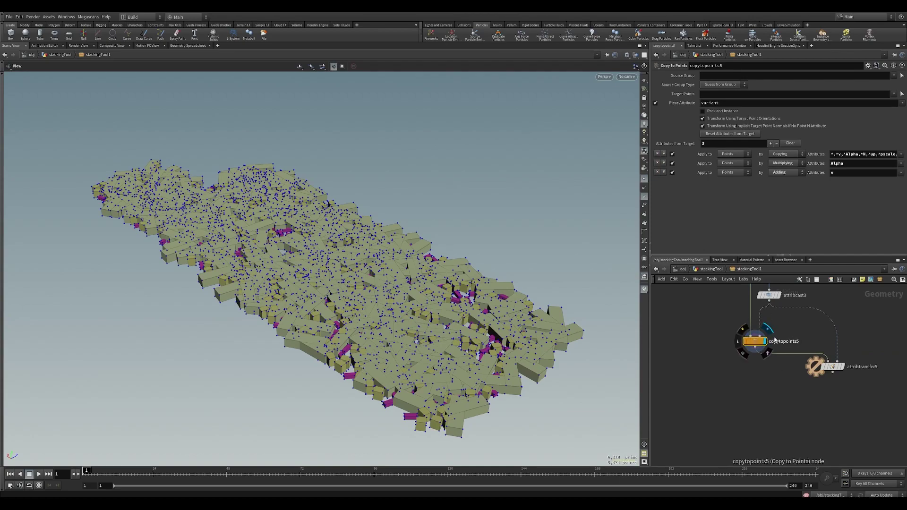
click(719, 114)
drag(482, 342, 415, 307)
- Display the Attribute Transfer node and examine its node information and the packed copies up close
click(829, 368)
click(831, 368)
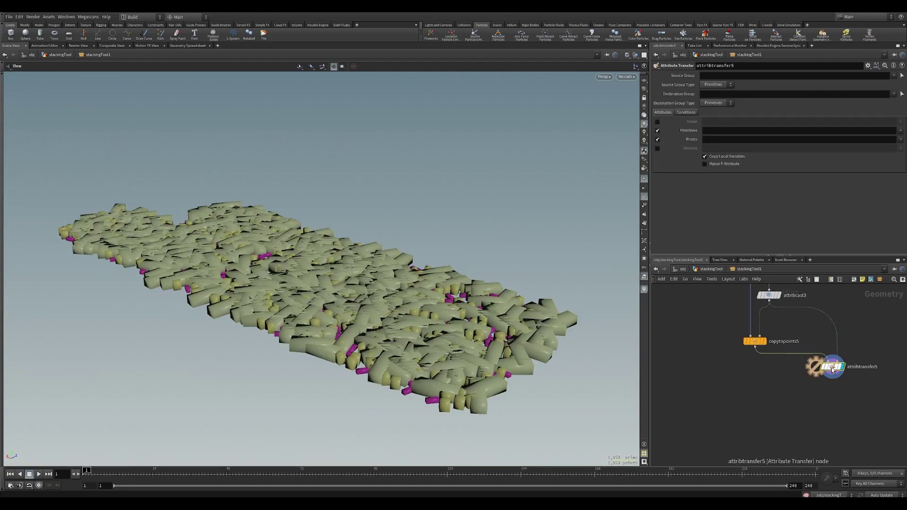
middle_click(833, 370)
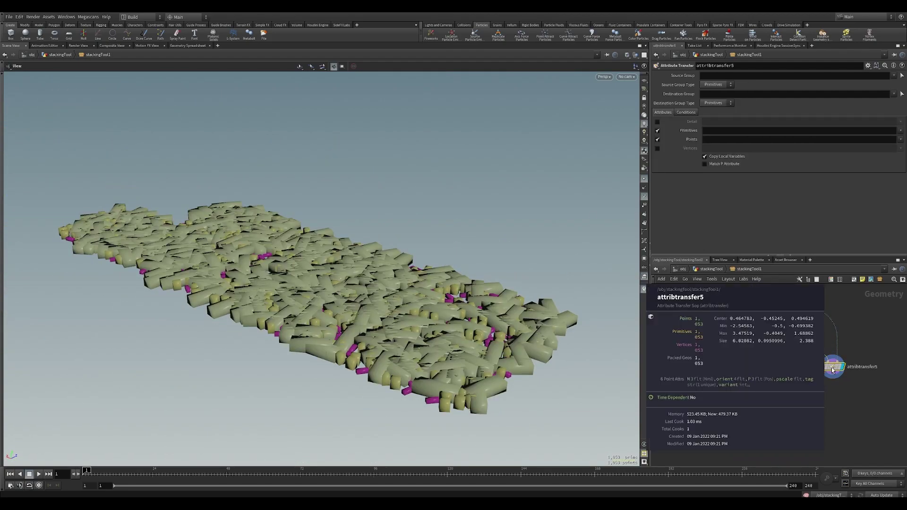
click(688, 387)
middle_drag(781, 330, 776, 352)
middle_click(766, 316)
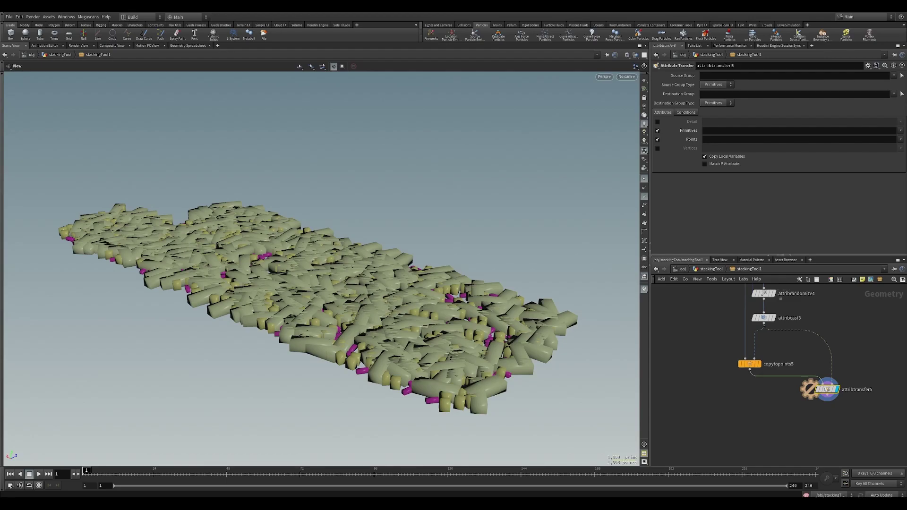
mouse_move(430, 308)
mouse_down()
mouse_move(428, 378)
mouse_move(429, 291)
mouse_up()
right_drag(410, 395, 794, 352)
drag(495, 333, 565, 325)
right_drag(565, 326, 384, 325)
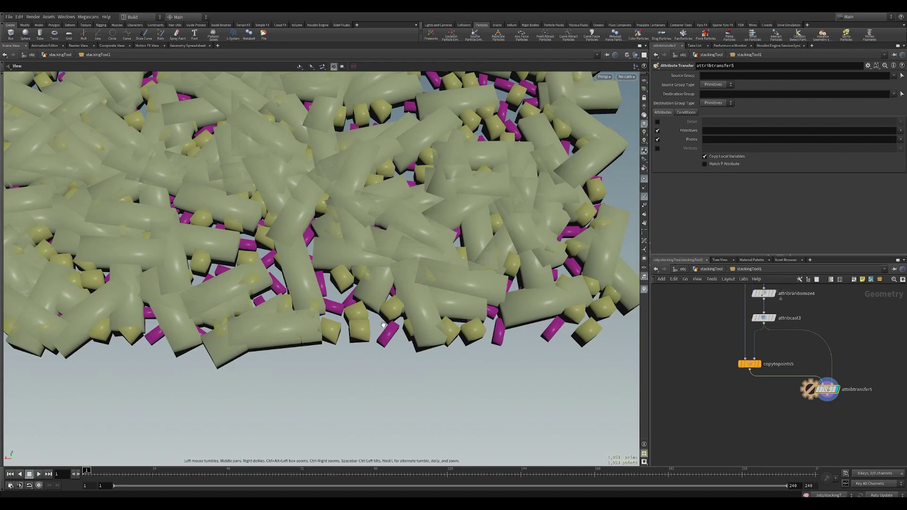
drag(449, 304, 403, 265)
- Add an Attribute Randomize node below the Attribute Transfer node and space it out beneath the chain
middle_drag(820, 407, 775, 387)
key(Tab)
text(a)
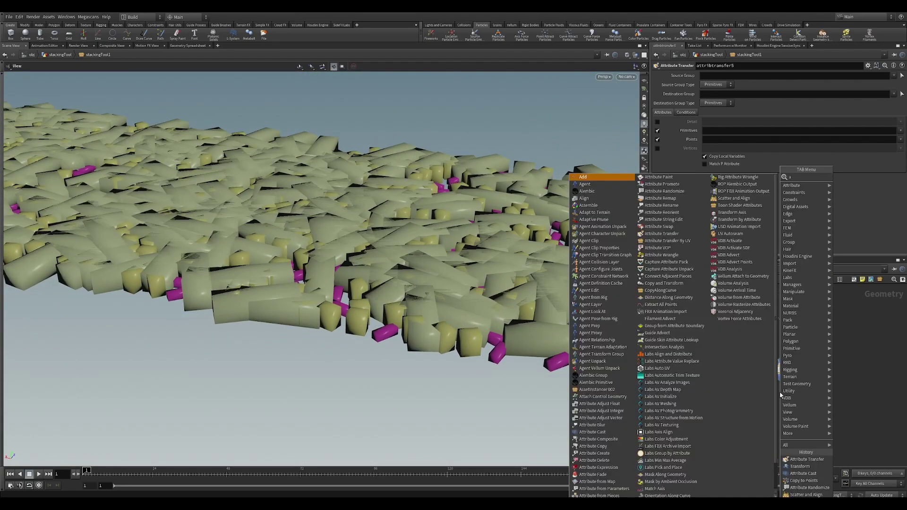
text(ttrran)
key(Return)
key(Return)
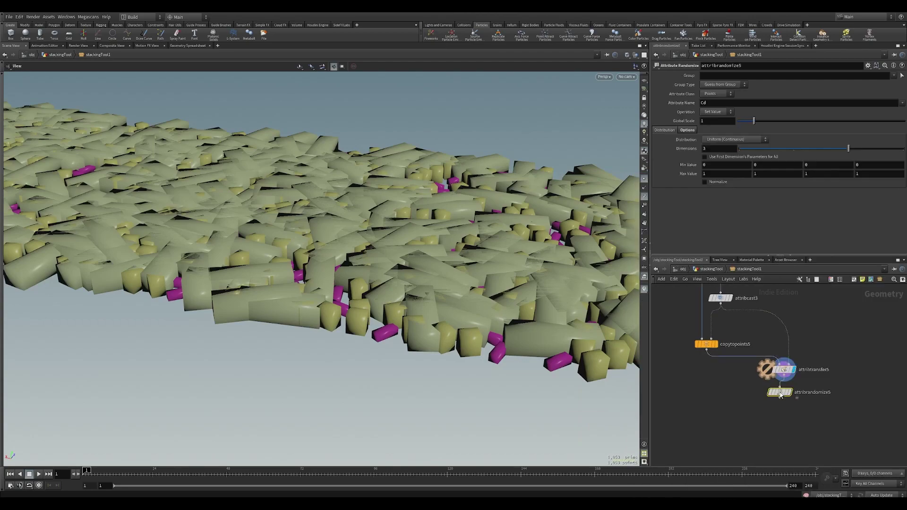
drag(781, 395, 786, 415)
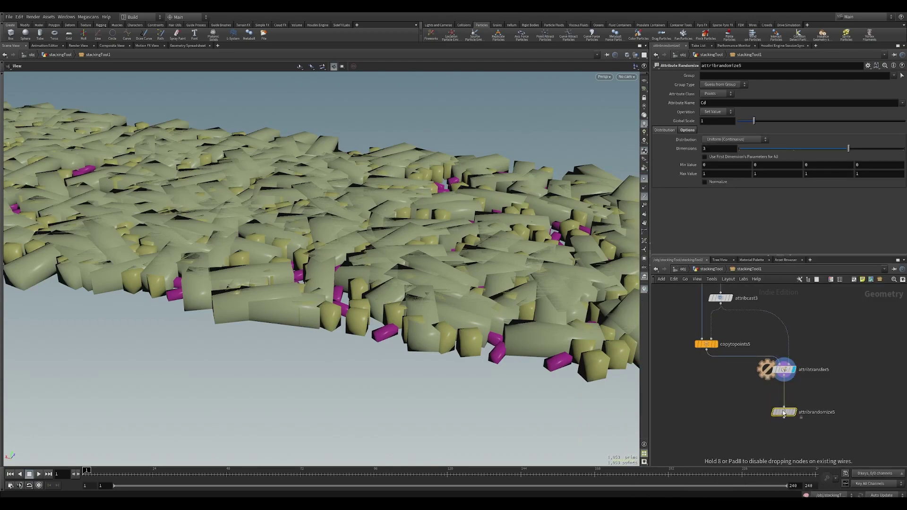
- Set the new Attribute Randomize node to attribute iscale with 1 dimension and a Uniform (Discrete) distribution
click(728, 102)
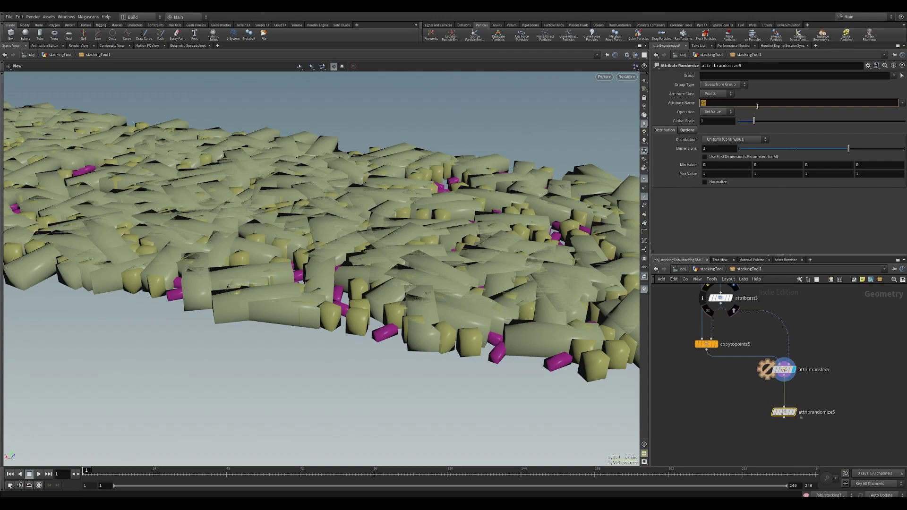
key(Return)
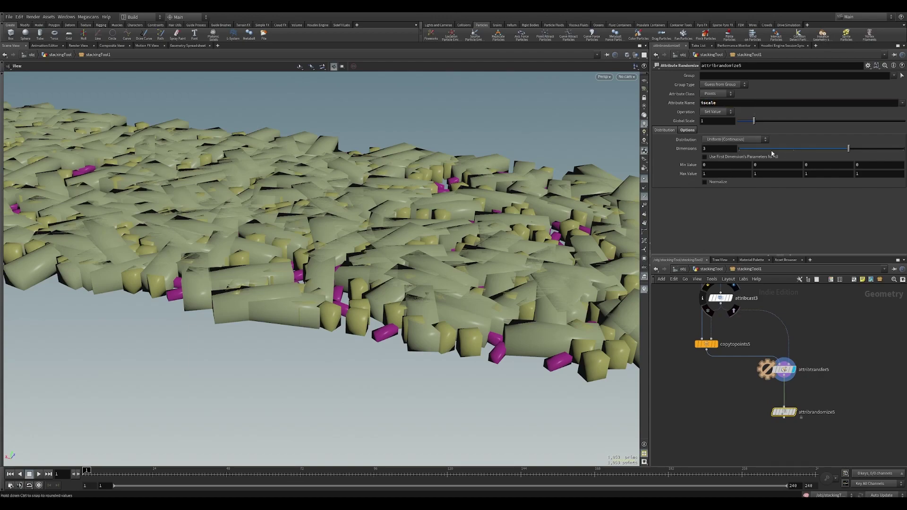
drag(771, 150, 716, 155)
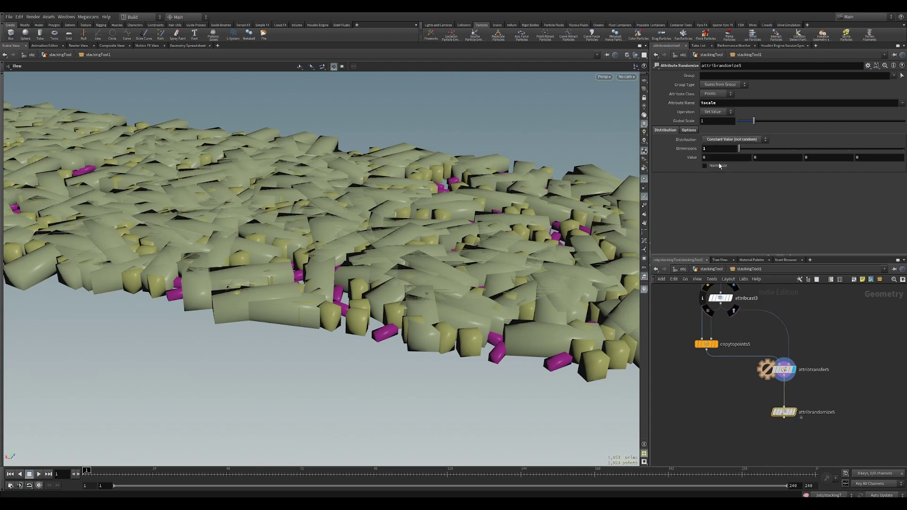
click(735, 140)
click(733, 170)
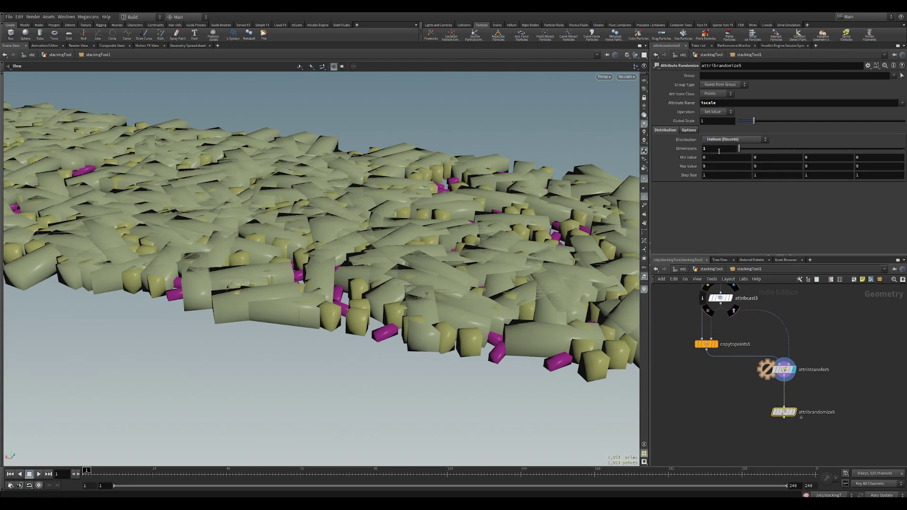
- Set the first component's Min Value to .2, Max Value to 2 and Step Size to .325 on attribrandomize5
click(719, 158)
key(Return)
click(712, 166)
text(2)
key(Return)
click(717, 175)
key(Return)
- Change the randomized attribute name to Cd and display attribrandomize5 to inspect the value variation as colour on the copies
double_click(719, 104)
text(Cd)
key(Return)
click(795, 412)
scroll(423, 227, down, 3)
drag(424, 226, 444, 265)
right_drag(286, 307, 537, 325)
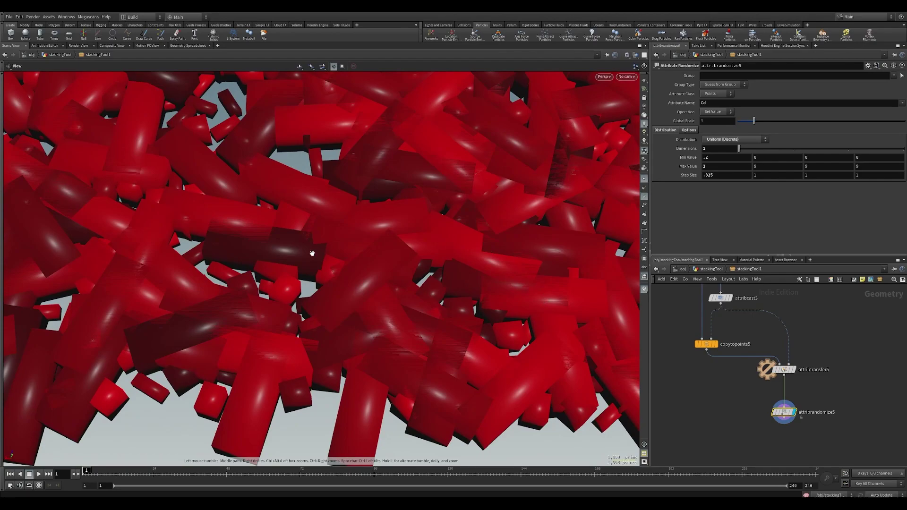
- Try a higher Dimensions value for the randomized Cd attribute
drag(736, 147, 762, 148)
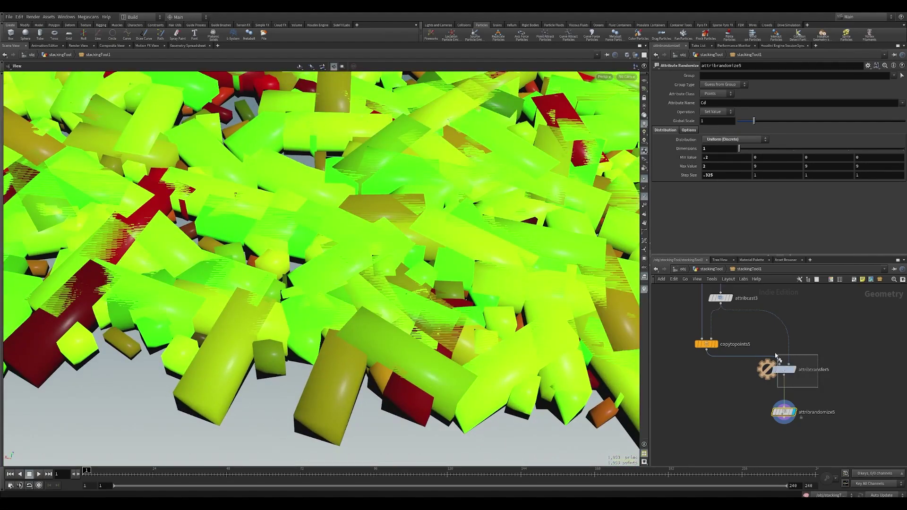
drag(776, 357, 778, 360)
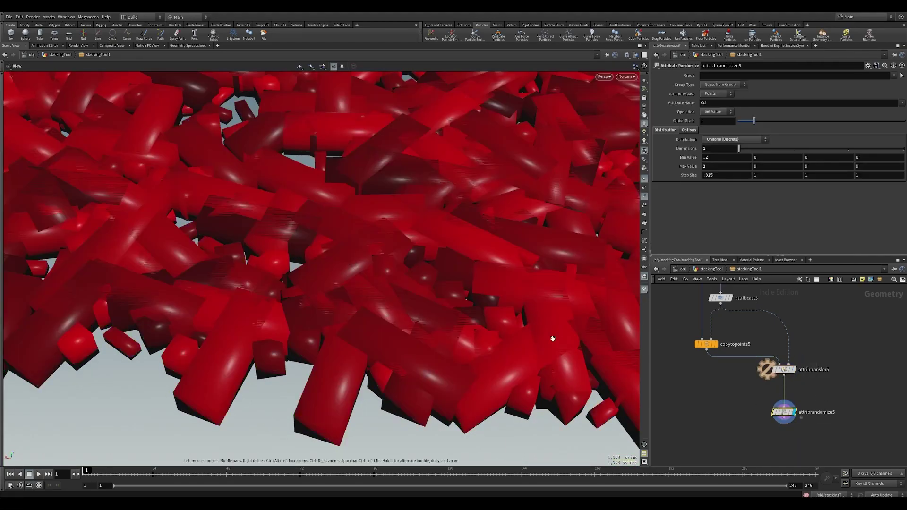
scroll(619, 355, down, 8)
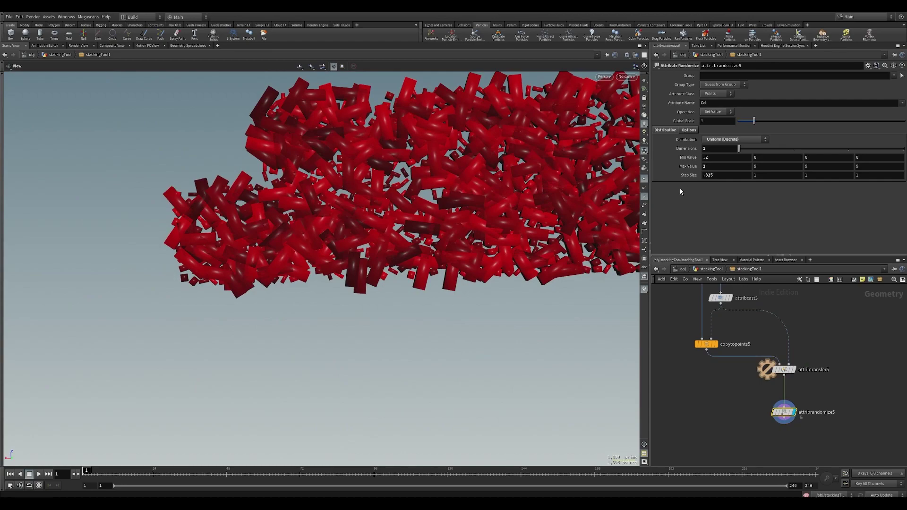
- Try a Step Size of .5 on attribrandomize5 and inspect the colour variation from several angles
click(718, 177)
text(.5)
key(Return)
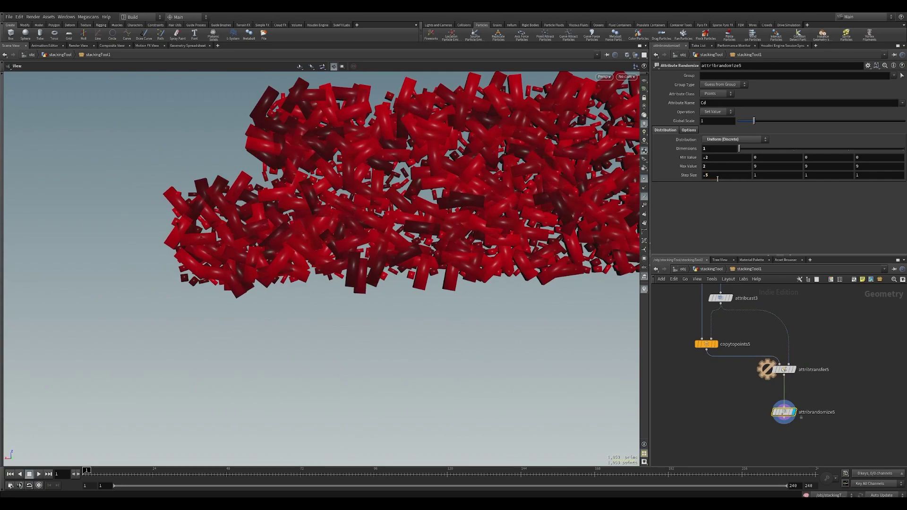
scroll(520, 203, down, 3)
middle_drag(521, 203, 439, 255)
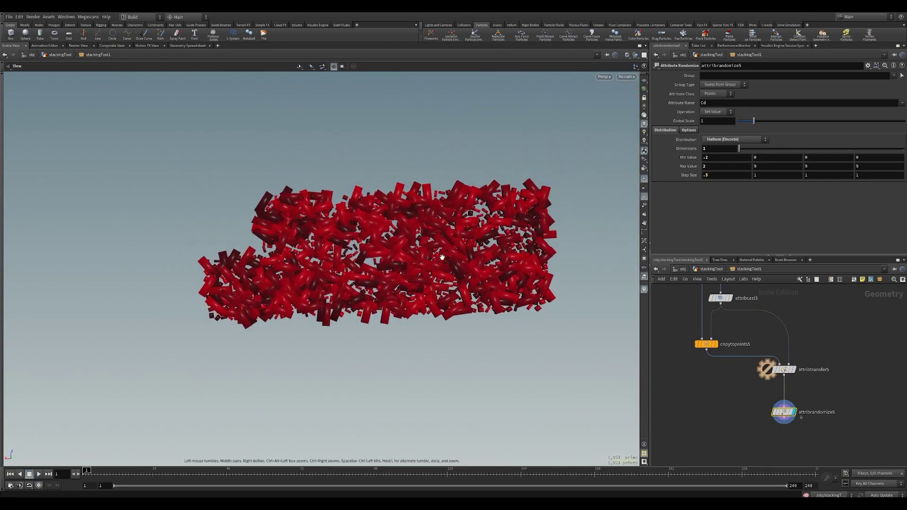
scroll(262, 201, up, 10)
drag(328, 214, 653, 199)
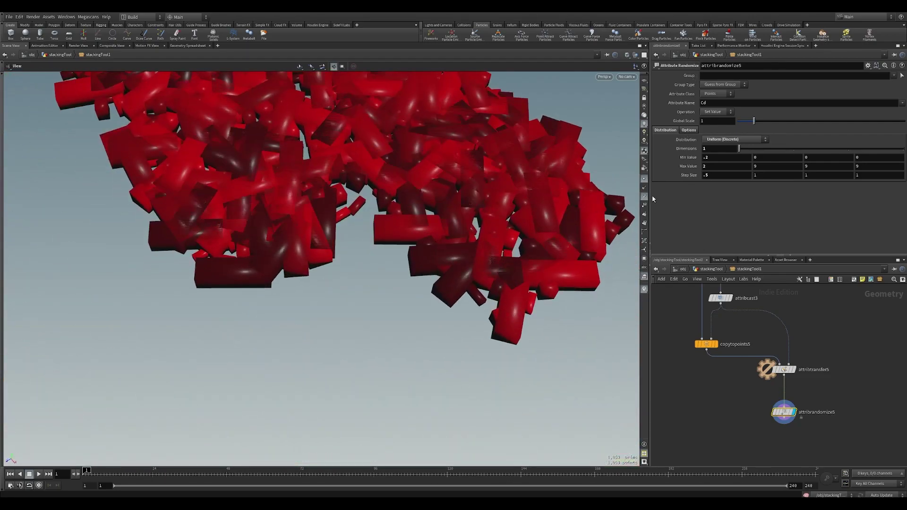
drag(567, 217, 503, 296)
drag(432, 270, 425, 213)
- Set the Step Size of attribrandomize5 to .325 and check the colour variation
click(715, 175)
text(.325)
key(Return)
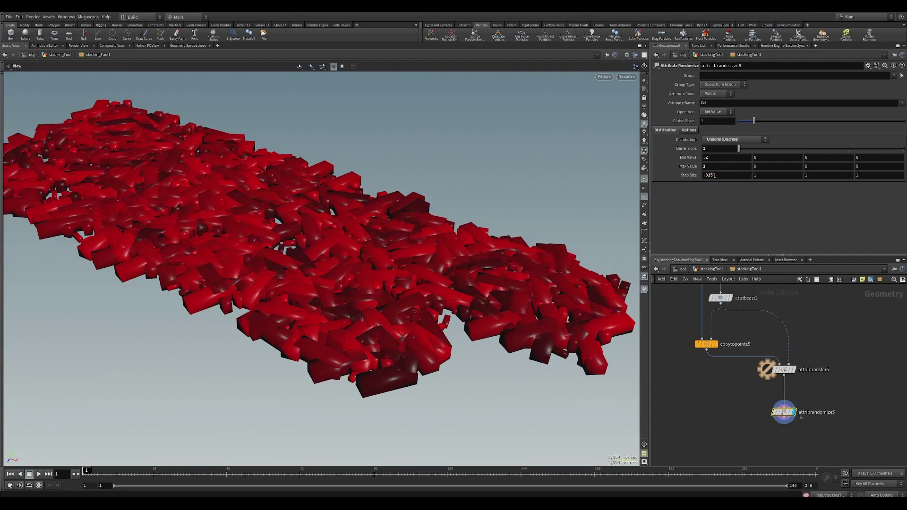
drag(407, 251, 413, 301)
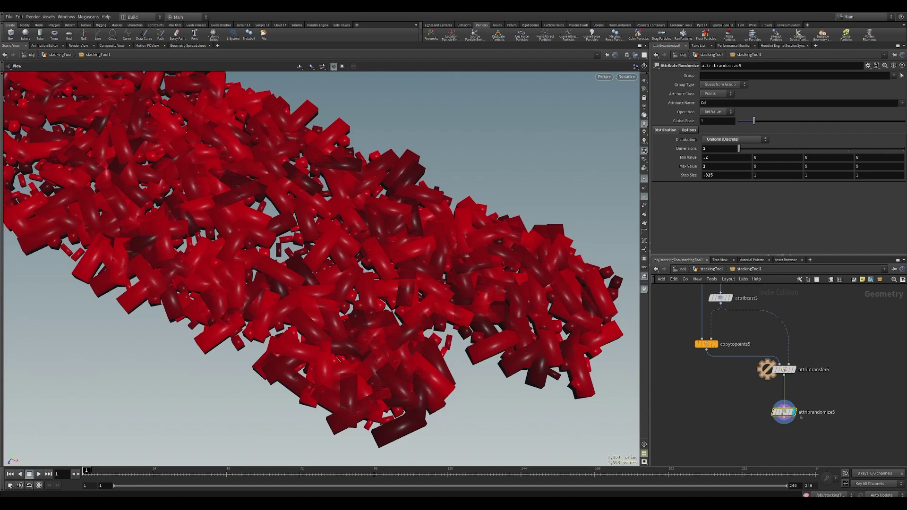
- Add an Unpack node beneath attribrandomize5
middle_drag(721, 418, 693, 355)
click(765, 391)
key(Tab)
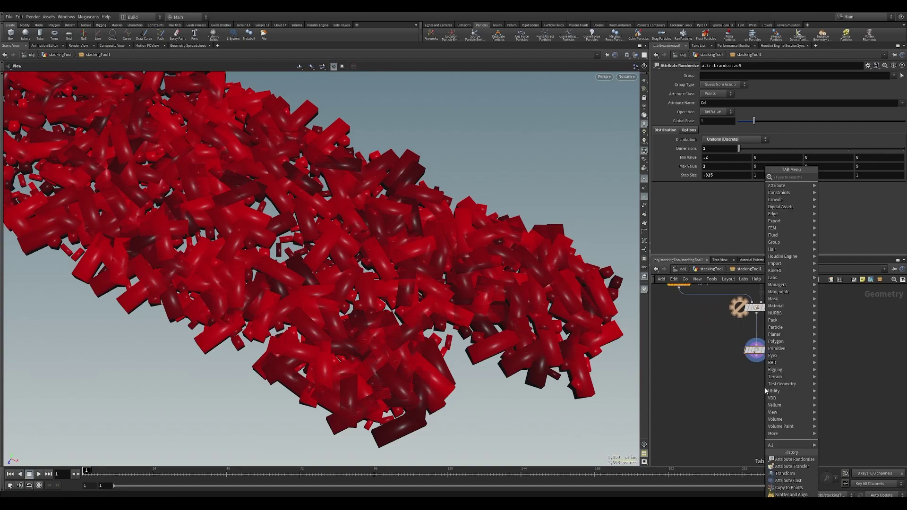
text(unpack)
key(Return)
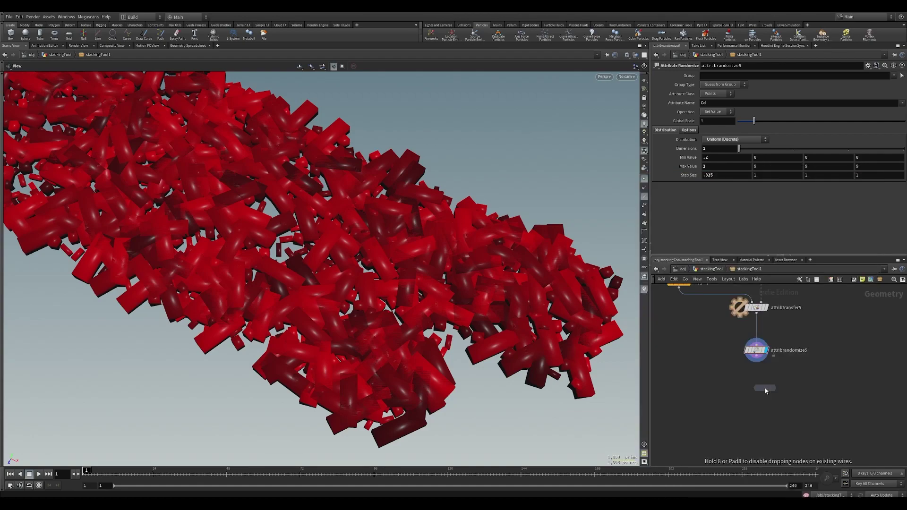
click(766, 391)
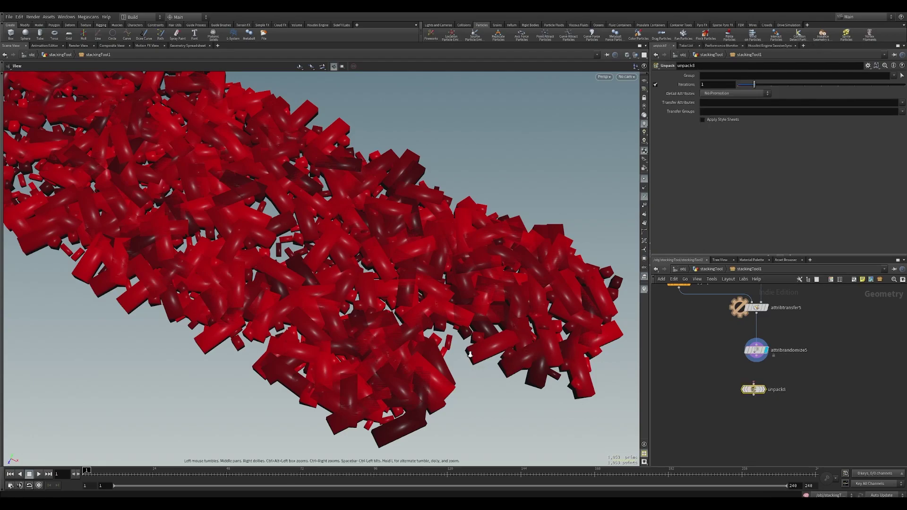
- Connect attribrandomize5 into the Unpack node, display the unpacked geometry and align the node under the chain
scroll(522, 356, up, 5)
drag(527, 376, 494, 318)
click(764, 389)
drag(753, 390, 757, 390)
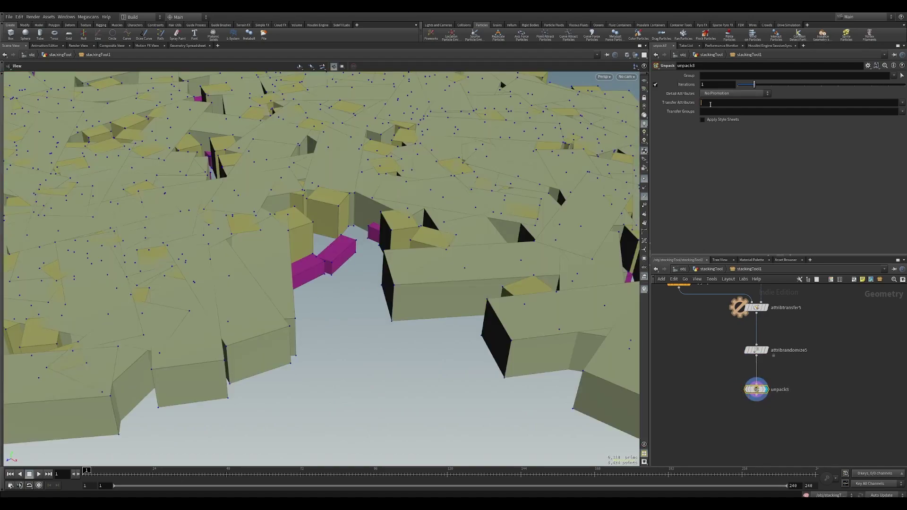
- Set Transfer Attributes on the Unpack node to * and check the unpacked blocks across the whole layer
text(*)
key(Return)
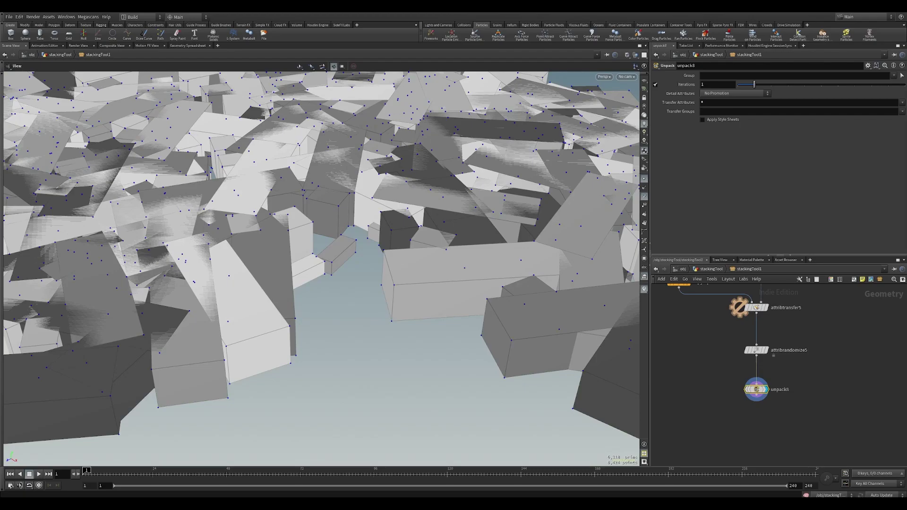
right_drag(550, 283, 399, 294)
drag(474, 251, 549, 276)
right_drag(550, 276, 465, 295)
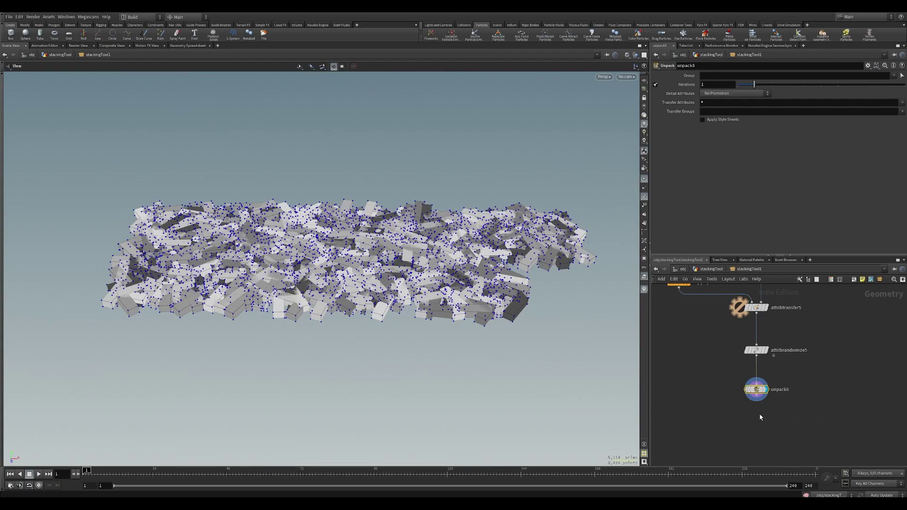
- Add a UV Layout node below unpack8, wire unpack8 into it, display it and check its node information
key(Tab)
text(ass)
key(Return)
click(759, 415)
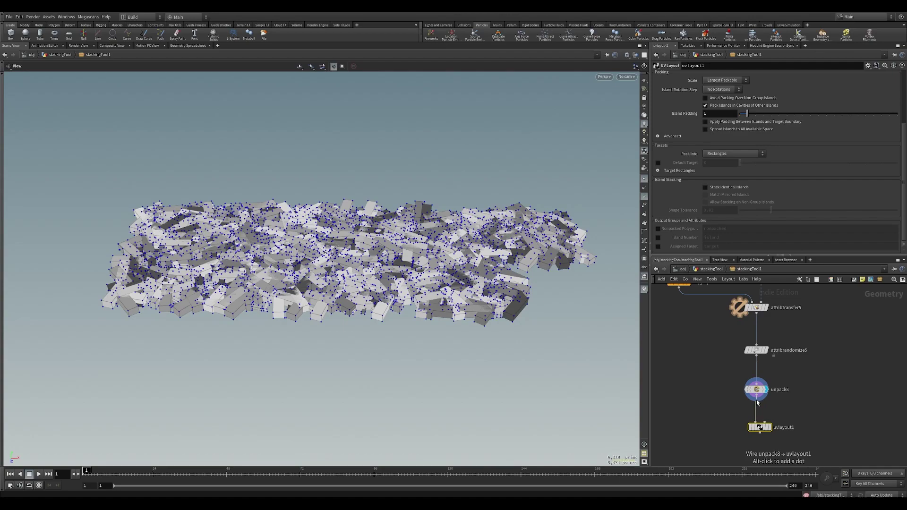
click(765, 428)
middle_click(761, 431)
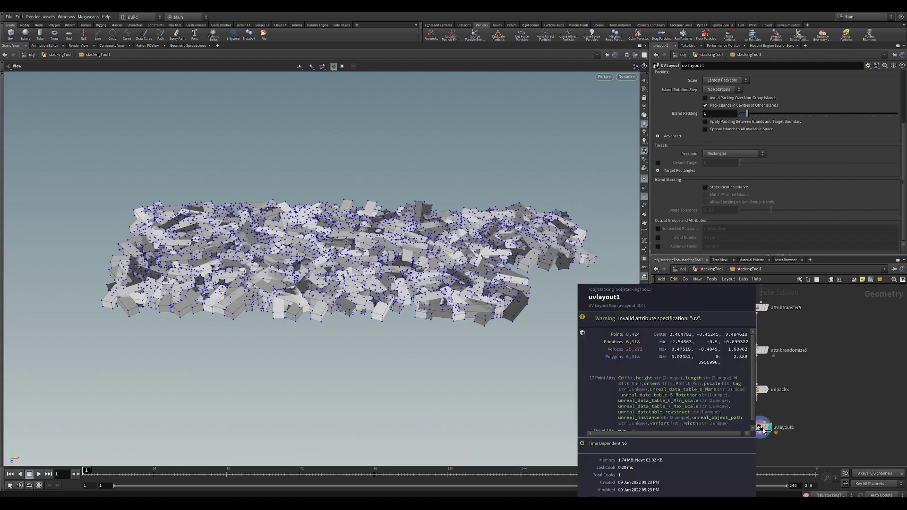
- Set the UV Attribute of uvlayout1 to P
scroll(768, 115, up, 5)
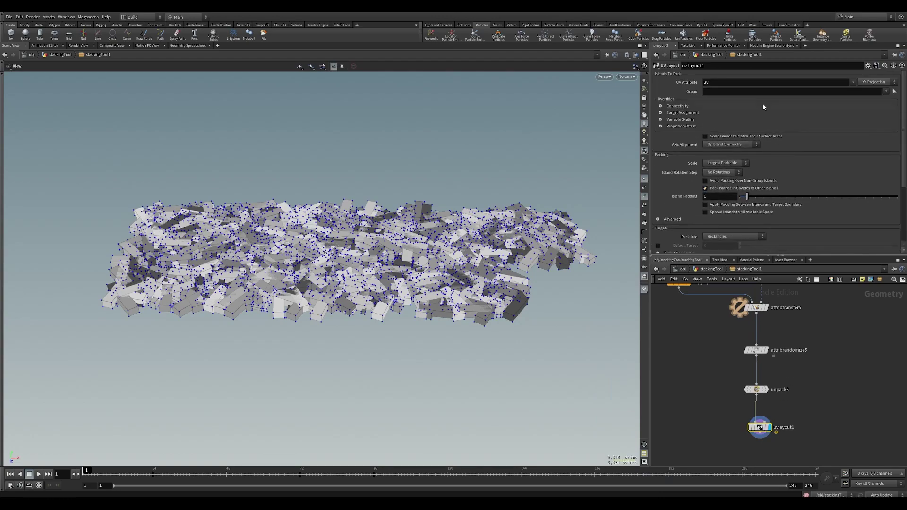
click(718, 83)
key(Return)
drag(378, 111, 496, 137)
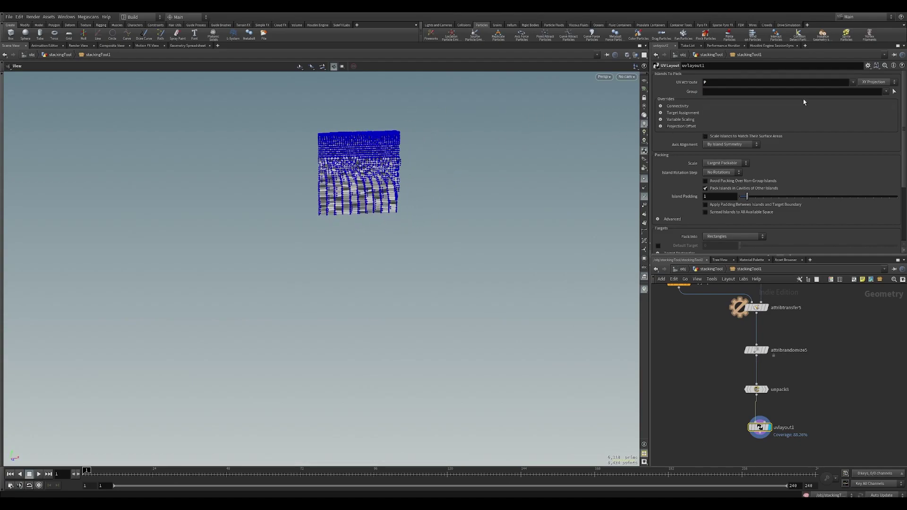
- Switch uvlayout1 to ZX Projection and inspect the packed blocks from above at close and wide range
click(871, 83)
click(874, 101)
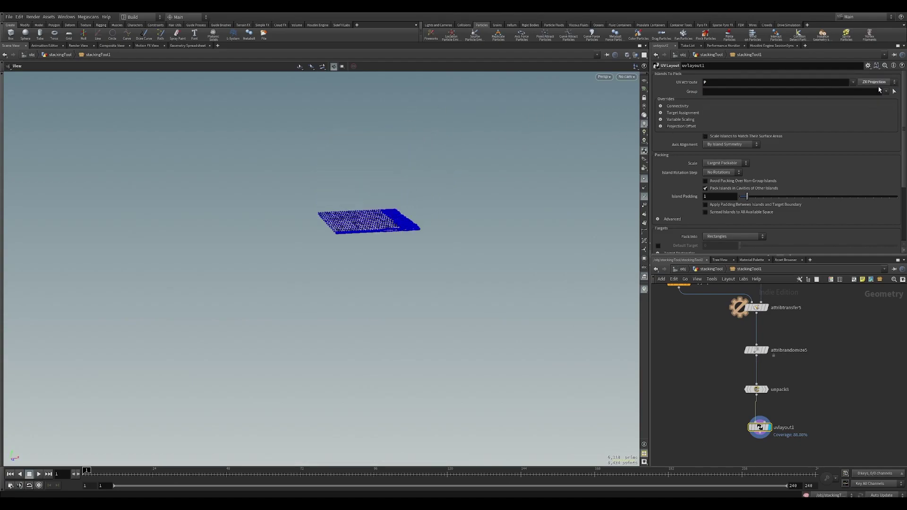
drag(577, 160, 446, 314)
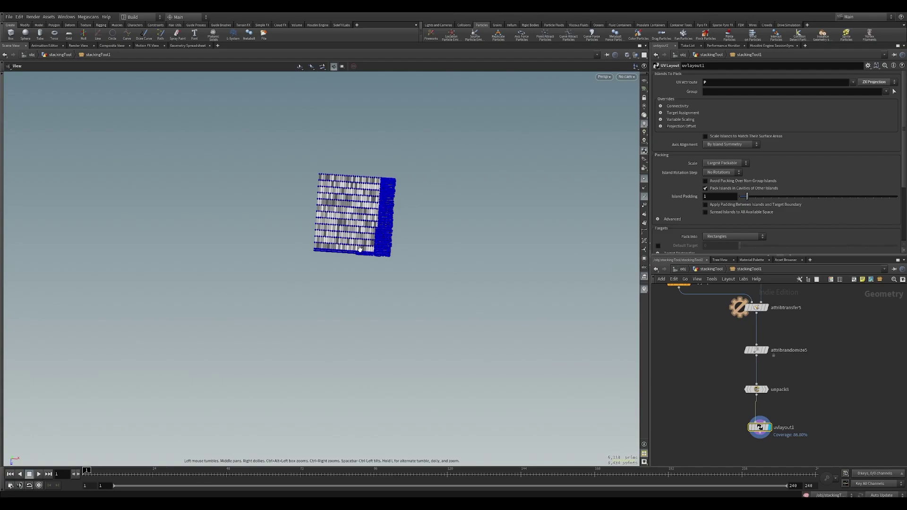
drag(361, 228, 419, 267)
scroll(466, 241, up, 8)
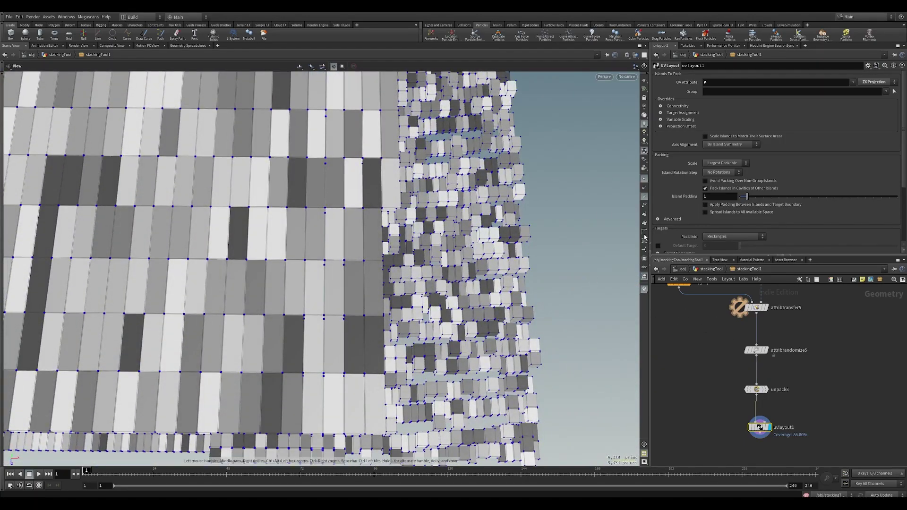
scroll(480, 239, down, 5)
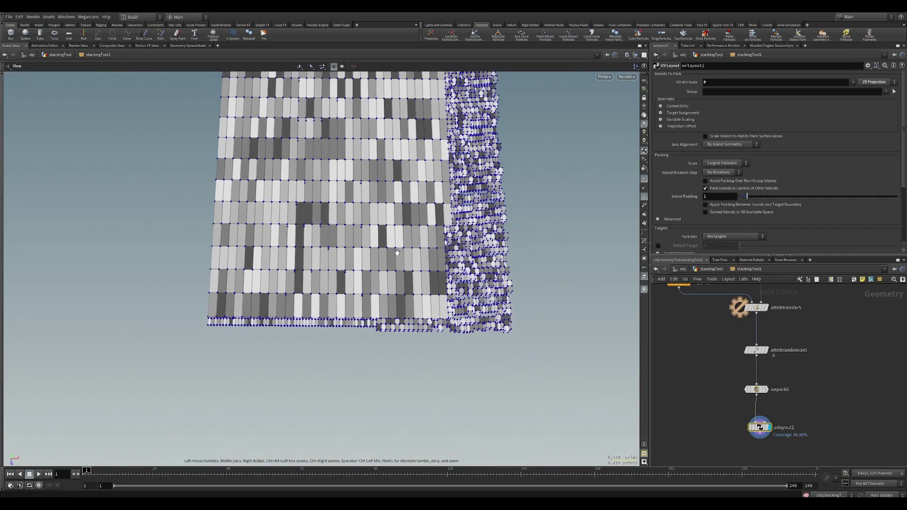
- Set Axis Alignment of uvlayout1 to None and check the block orientations up close
drag(397, 252, 569, 283)
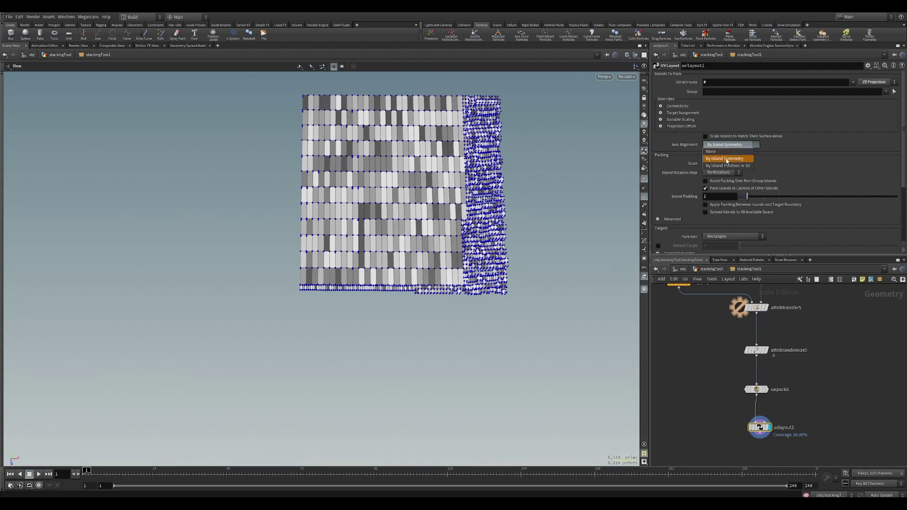
click(713, 151)
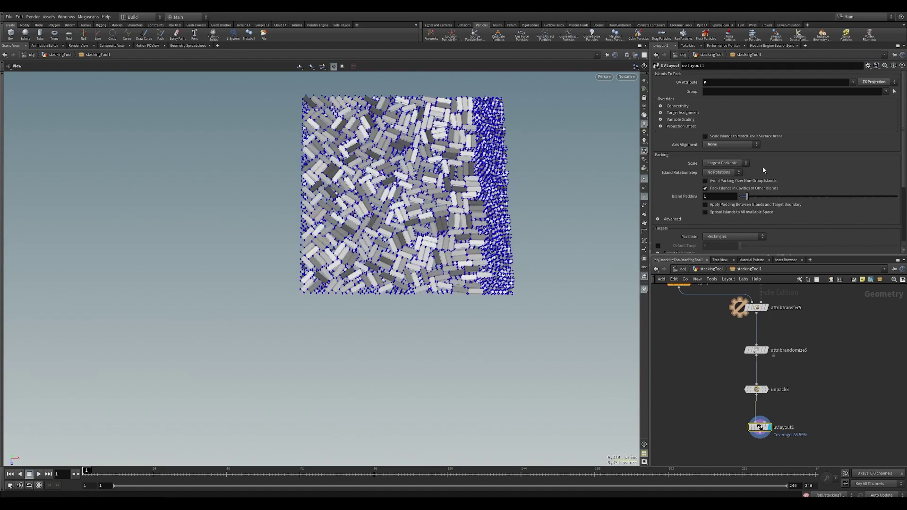
scroll(477, 236, up, 5)
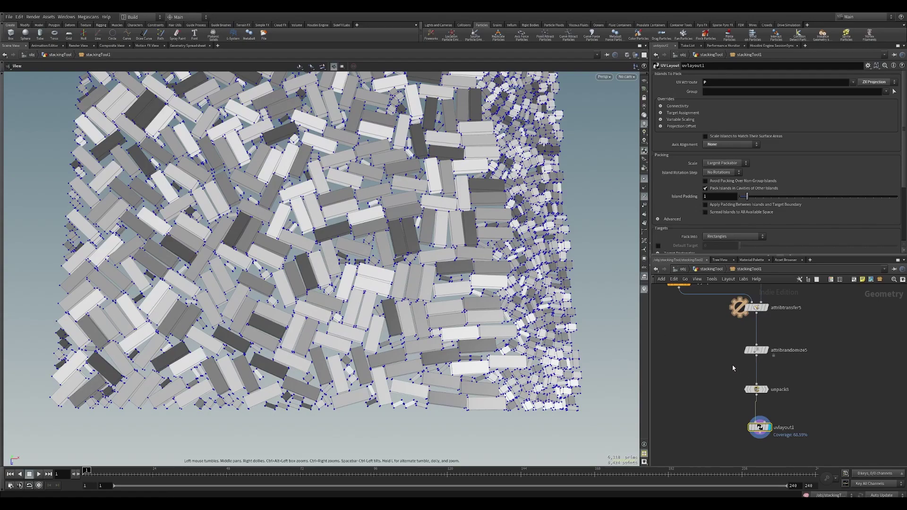
- Examine the Pack Into options of uvlayout1, its packed result and its Packing Target Geometry input
middle_drag(702, 314, 710, 395)
scroll(710, 369, down, 2)
middle_drag(716, 343, 727, 301)
scroll(736, 414, up, 1)
scroll(730, 191, down, 3)
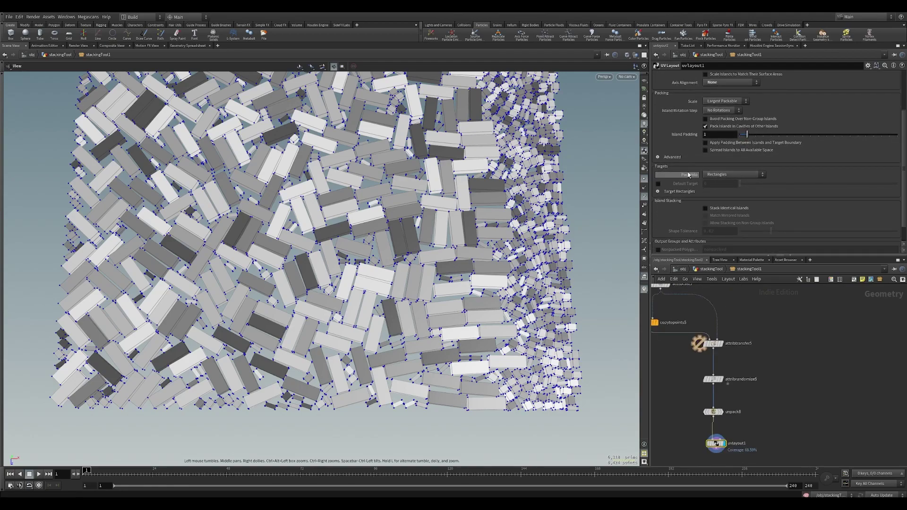
click(727, 176)
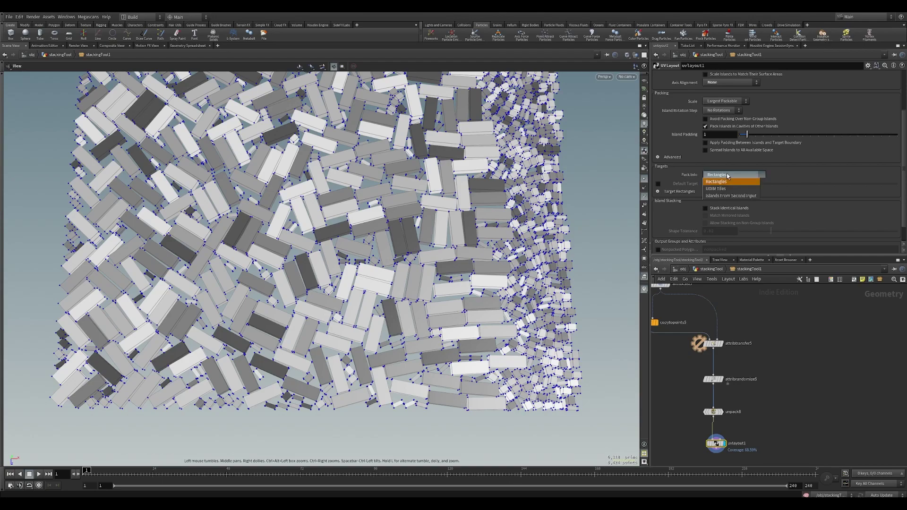
click(716, 181)
scroll(481, 216, down, 6)
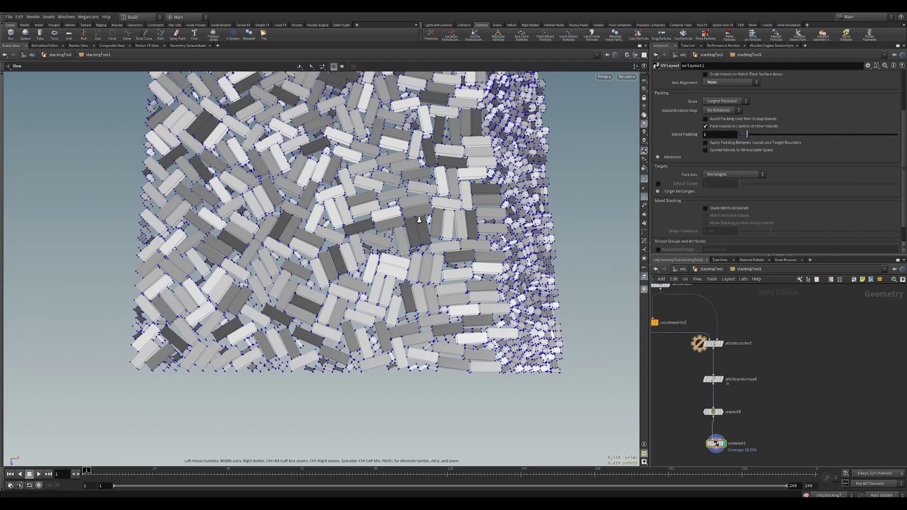
scroll(381, 156, down, 4)
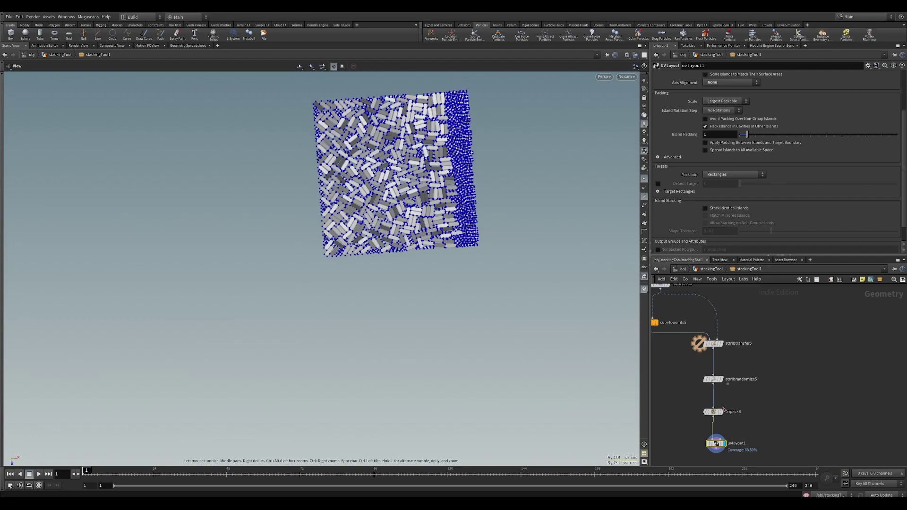
scroll(724, 440, up, 2)
scroll(723, 440, up, 1)
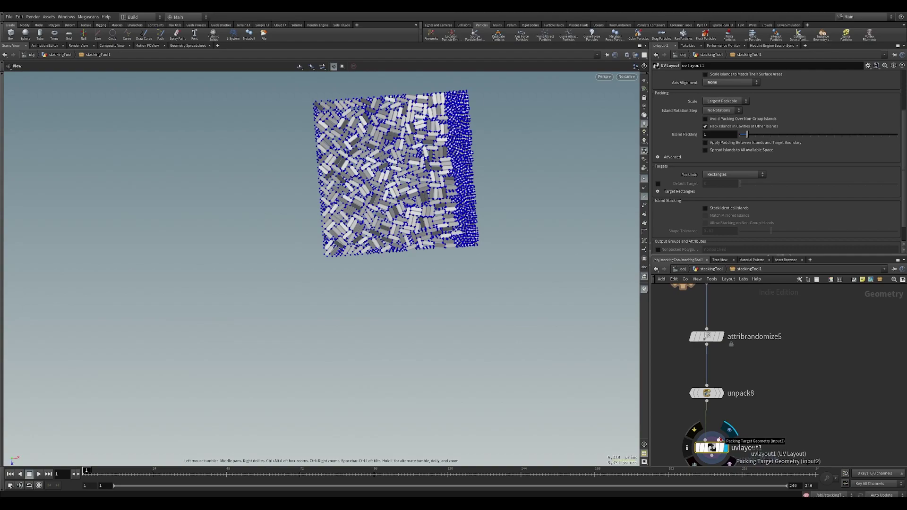
scroll(797, 427, down, 5)
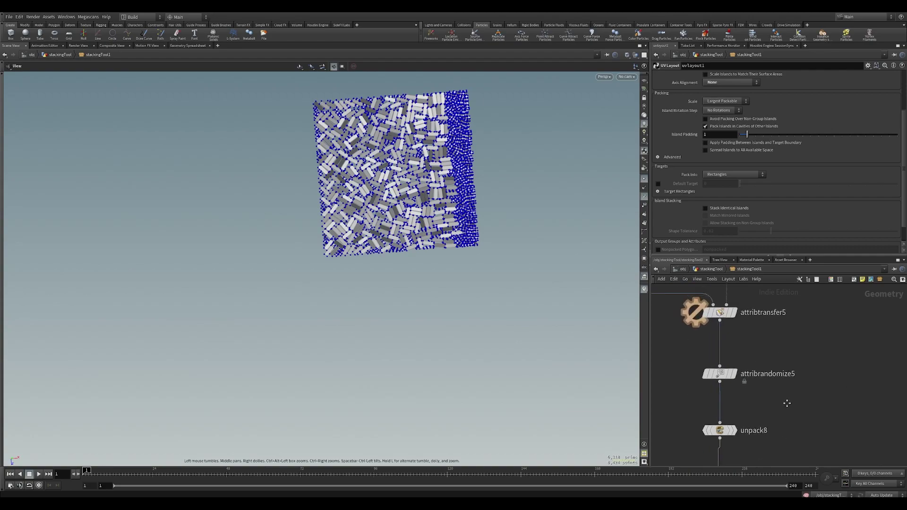
- Find the OUT_OBJ_PLACEMENT null in the network, and add an Object Merge node beside unpack8
scroll(714, 382, up, 5)
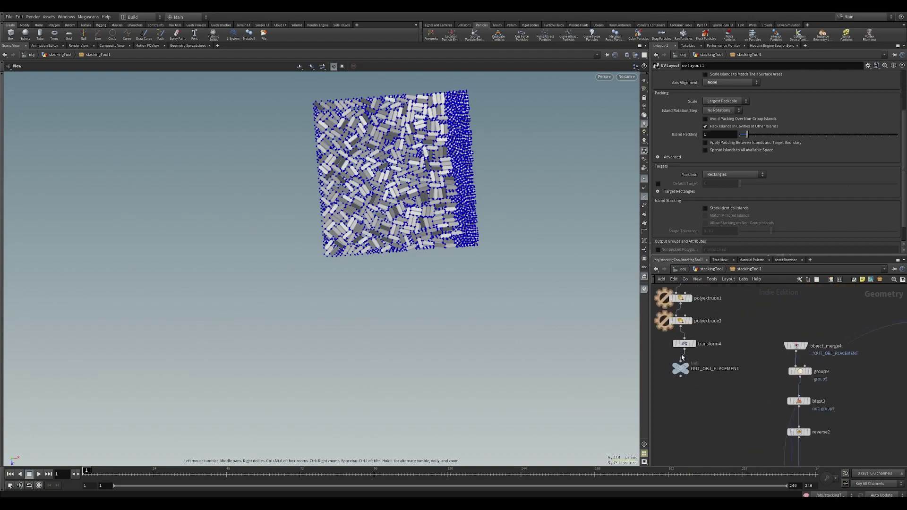
scroll(688, 372, down, 5)
middle_drag(705, 431, 671, 306)
key(Tab)
text(object merge)
key(Return)
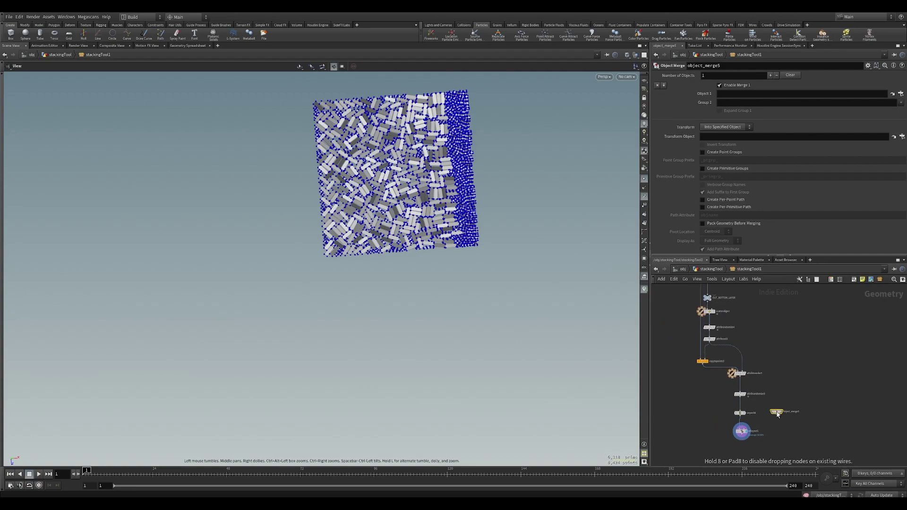
click(777, 415)
- Connect the new Object Merge node to the Packing Target Geometry input of uvlayout1
scroll(777, 414, up, 5)
middle_drag(777, 415, 807, 350)
drag(809, 331, 714, 375)
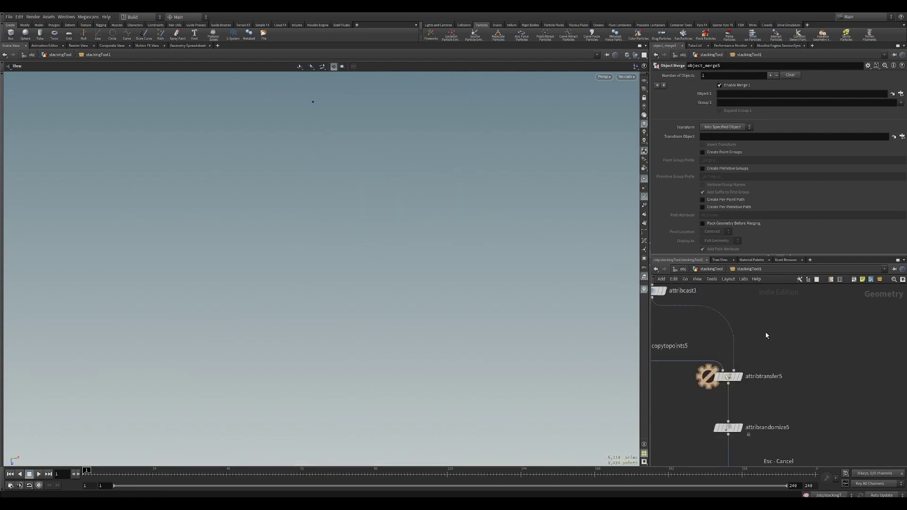
- Set Object 1 of object_merge5 to ../OUT_OBJ_PLACEMENT and check the packed layout and its wiring
scroll(756, 340, down, 5)
middle_drag(764, 312, 808, 429)
scroll(737, 373, up, 8)
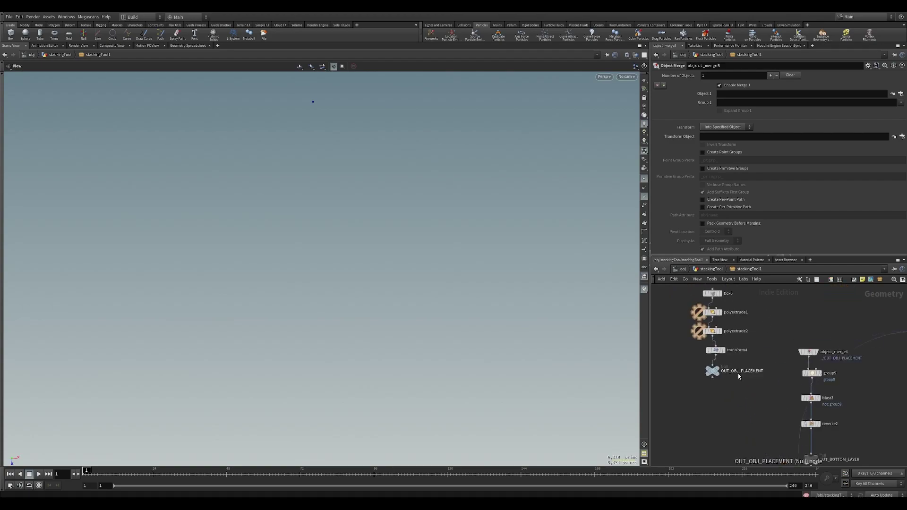
drag(702, 370, 733, 96)
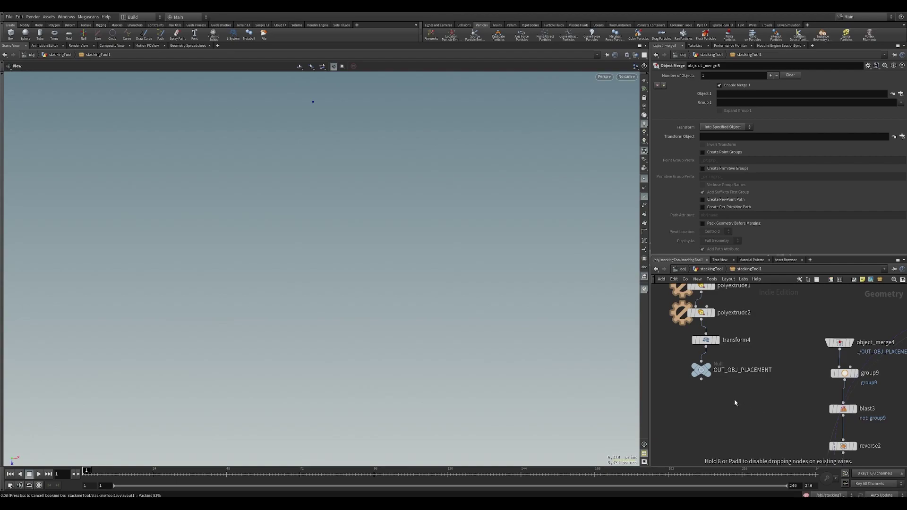
right_drag(420, 150, 522, 255)
mouse_move(523, 256)
mouse_down()
mouse_move(532, 125)
mouse_move(520, 266)
mouse_up()
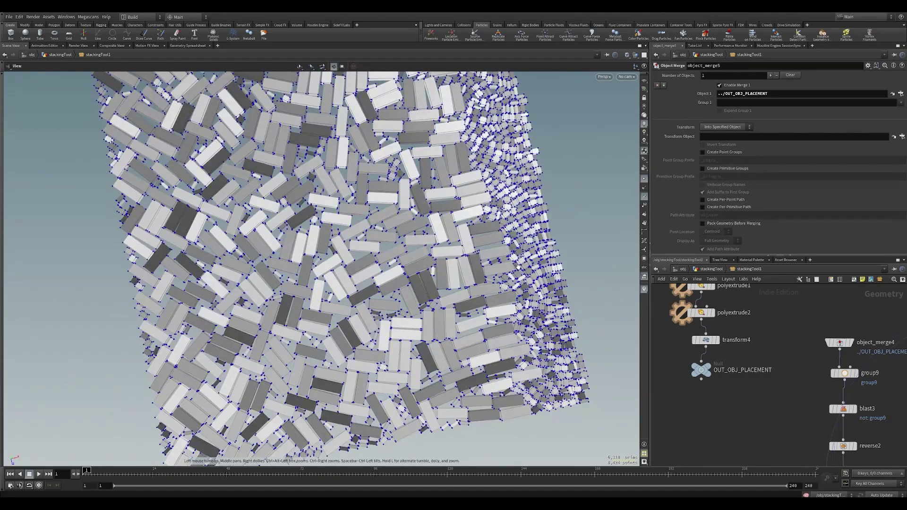
right_drag(553, 325, 503, 276)
right_drag(498, 326, 465, 305)
middle_drag(716, 399, 671, 302)
middle_drag(828, 422, 779, 308)
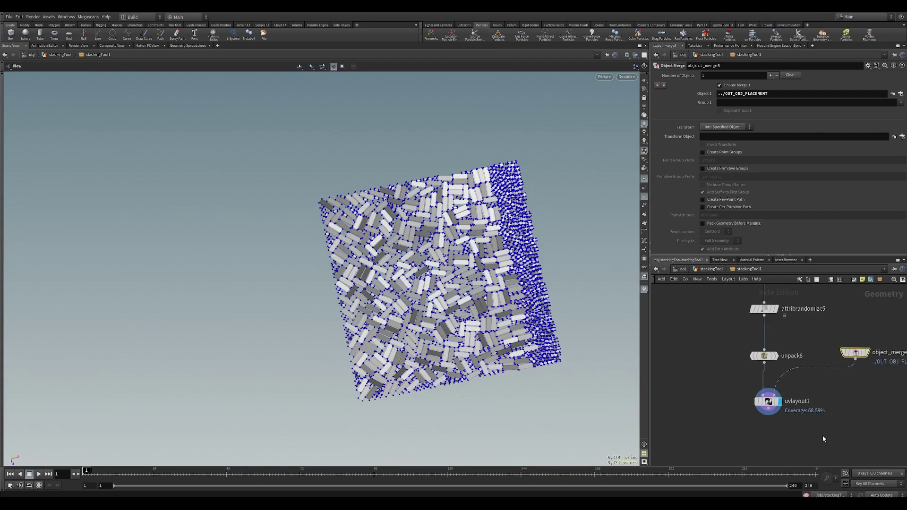
- Set the advanced Search Resolution of uvlayout1 to 256, inspect the block spacing and review the packing settings
click(762, 401)
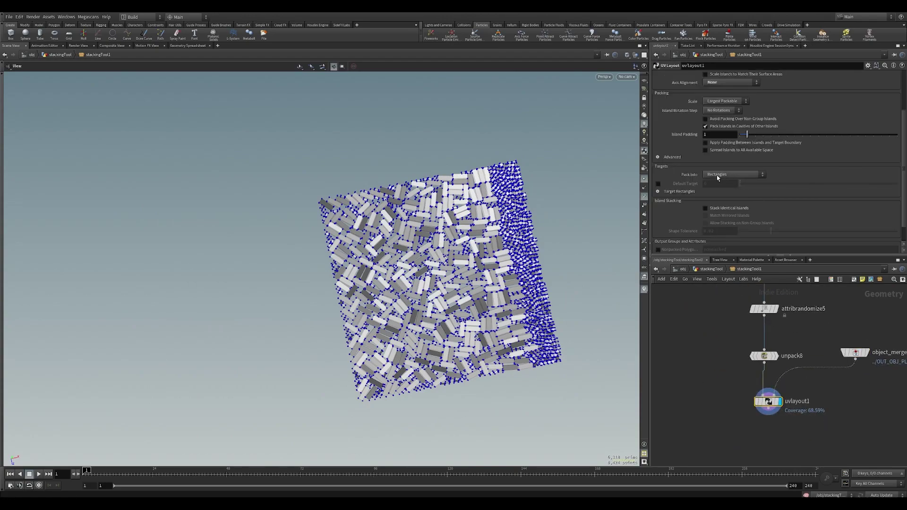
scroll(782, 173, down, 2)
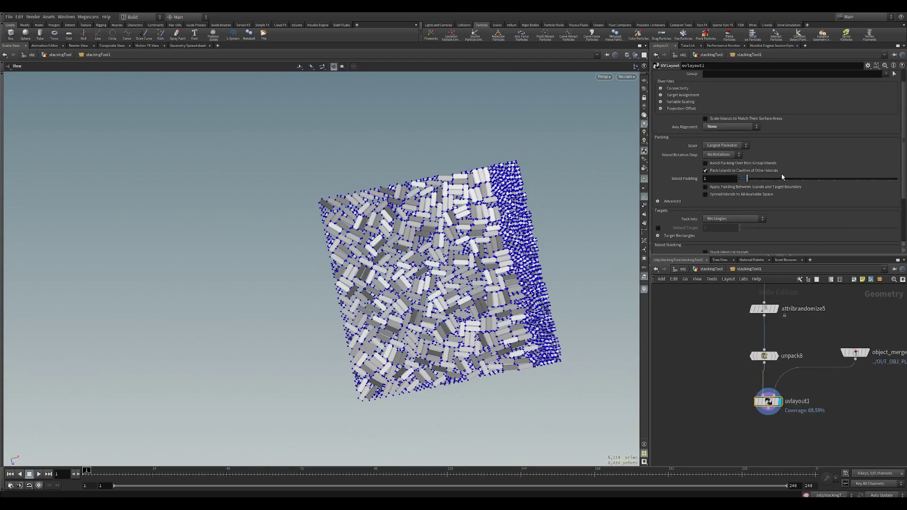
scroll(756, 173, up, 7)
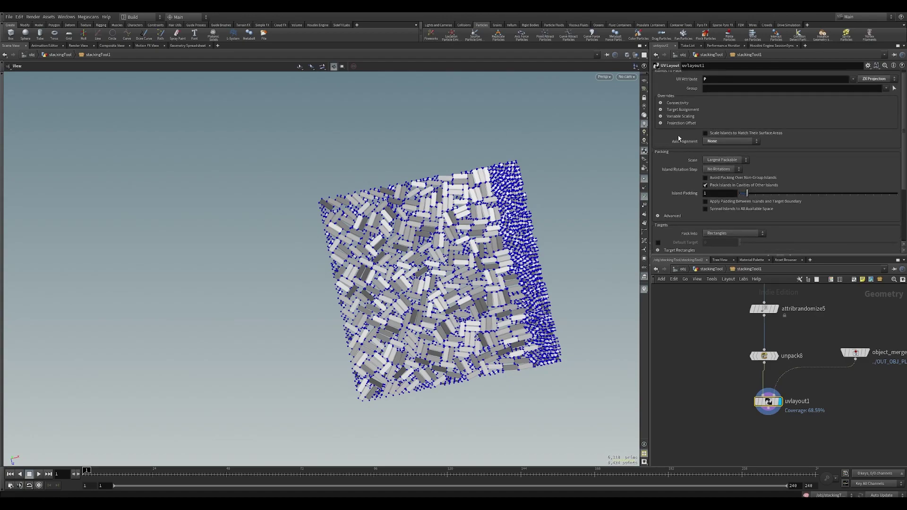
click(671, 216)
scroll(687, 218, down, 1)
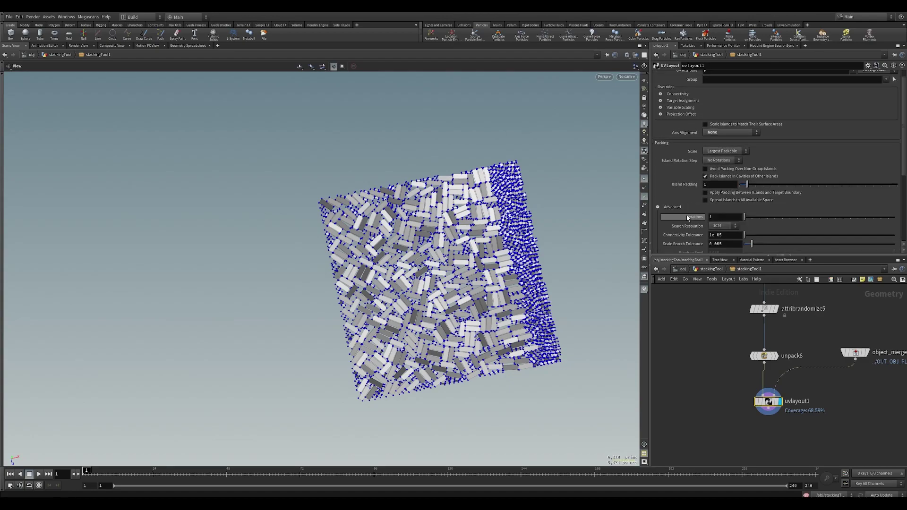
click(716, 226)
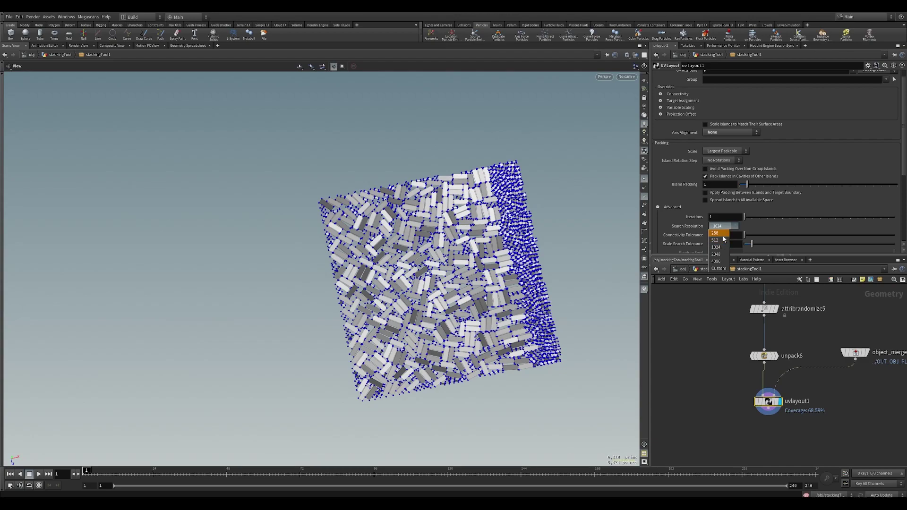
click(723, 235)
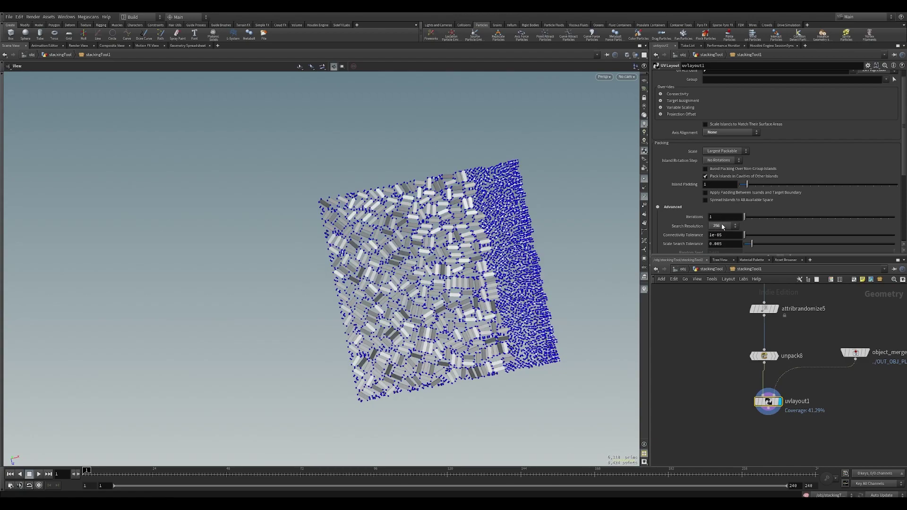
scroll(424, 270, up, 10)
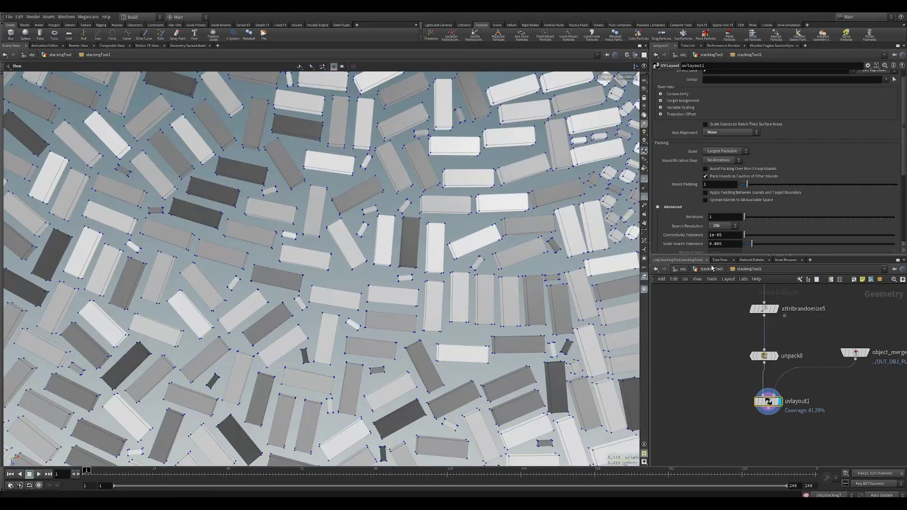
scroll(737, 213, up, 1)
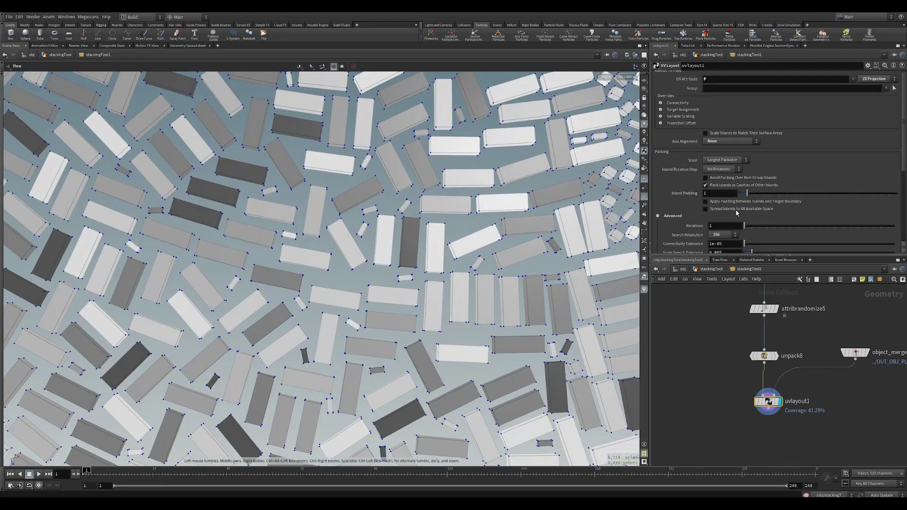
scroll(723, 215, down, 3)
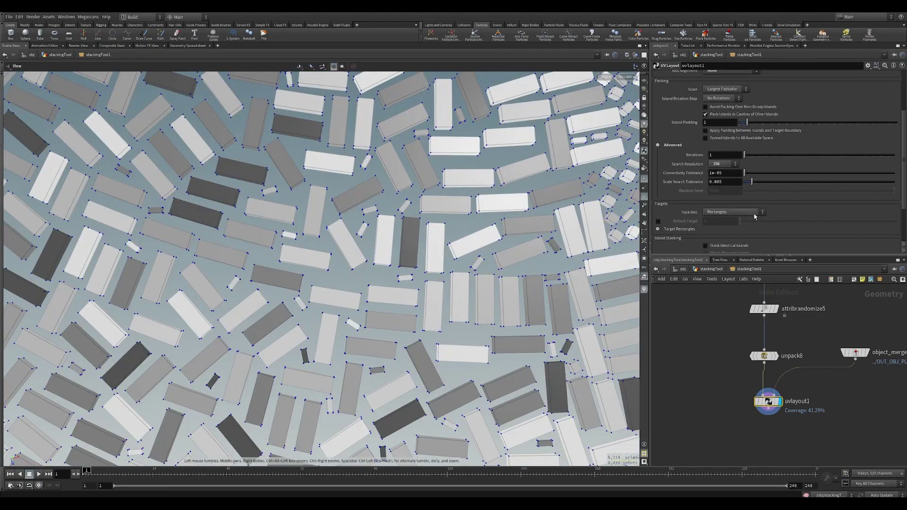
- Set uvlayout1 to pack into Islands From Second Input, using P as the target UV attribute, and view the resulting layout
click(716, 212)
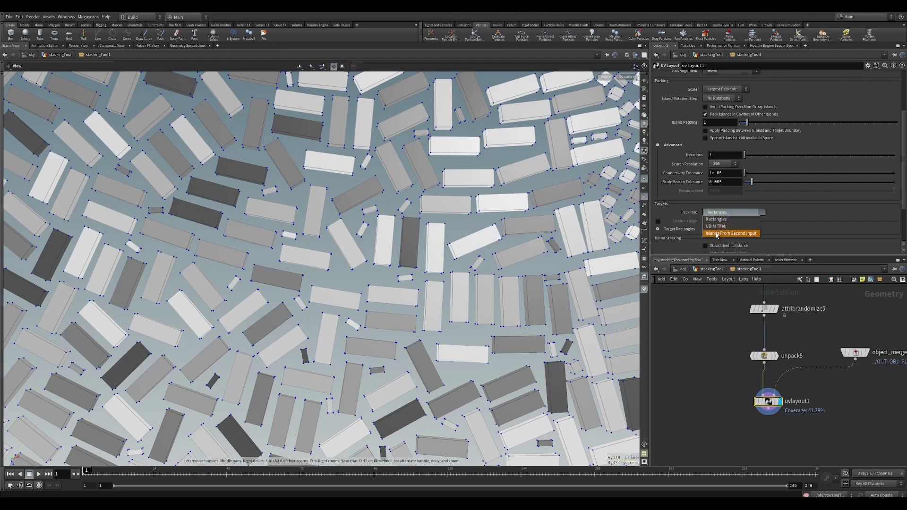
click(717, 234)
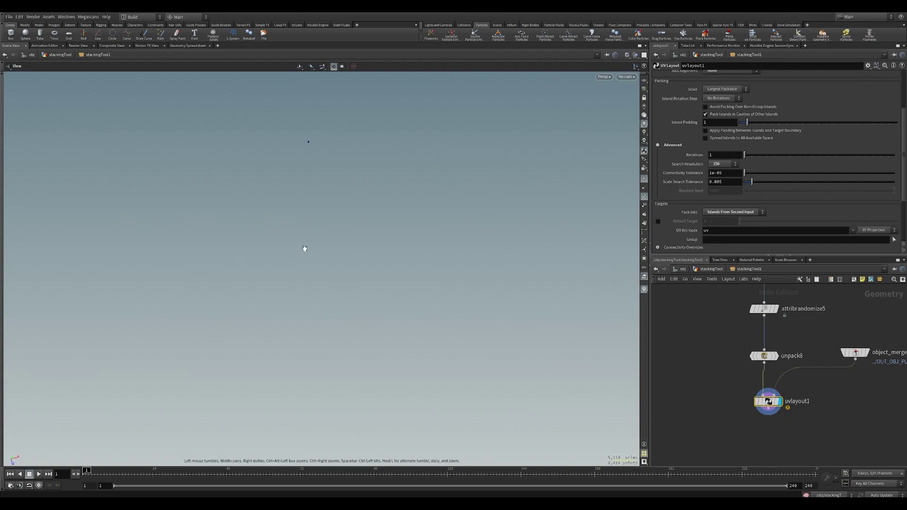
click(732, 231)
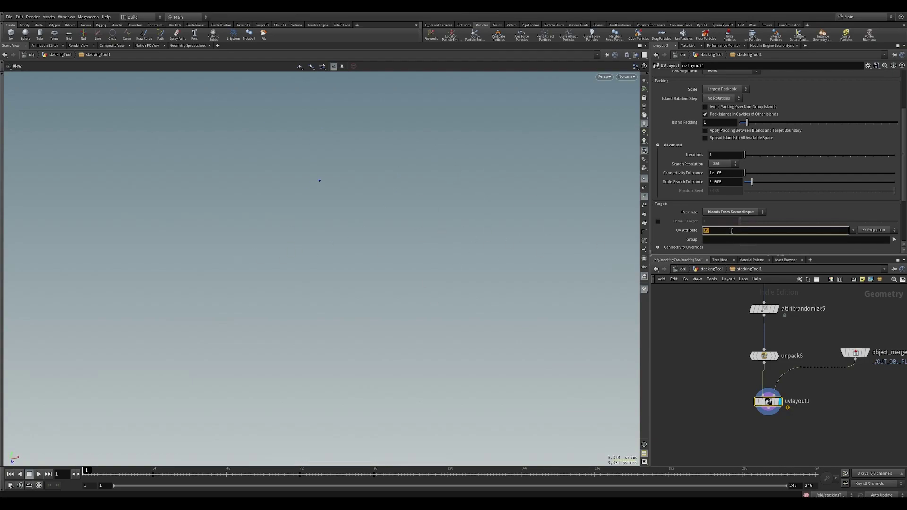
text(P)
key(Return)
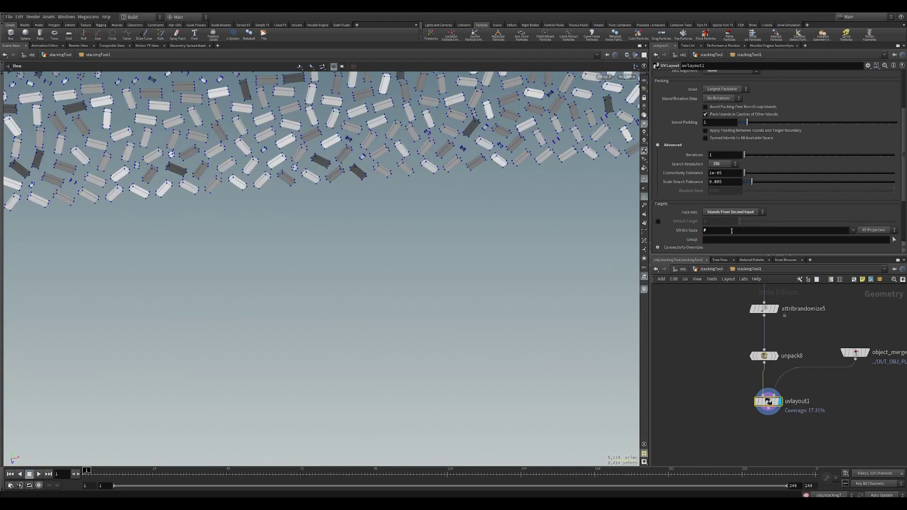
drag(490, 229, 527, 130)
scroll(543, 238, down, 5)
key(f)
drag(519, 252, 788, 228)
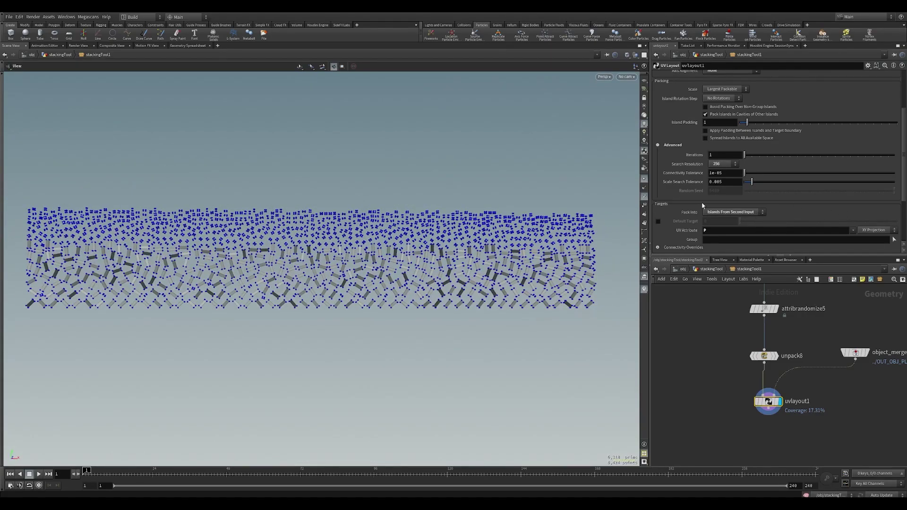
- Display object_merge5 and examine the placement shape that serves as the packing target
scroll(546, 257, down, 3)
key(r)
middle_drag(770, 291, 753, 373)
scroll(753, 373, down, 1)
key(r)
click(775, 411)
drag(572, 269, 548, 277)
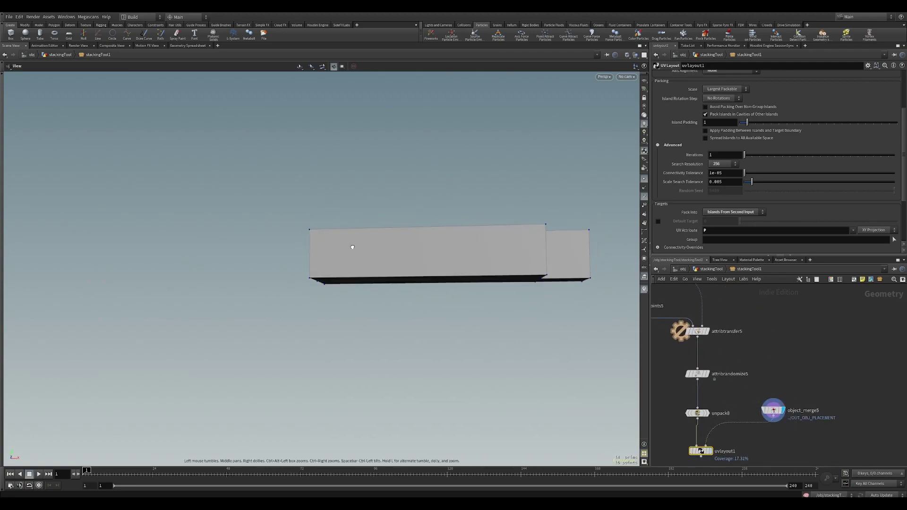
drag(351, 246, 362, 256)
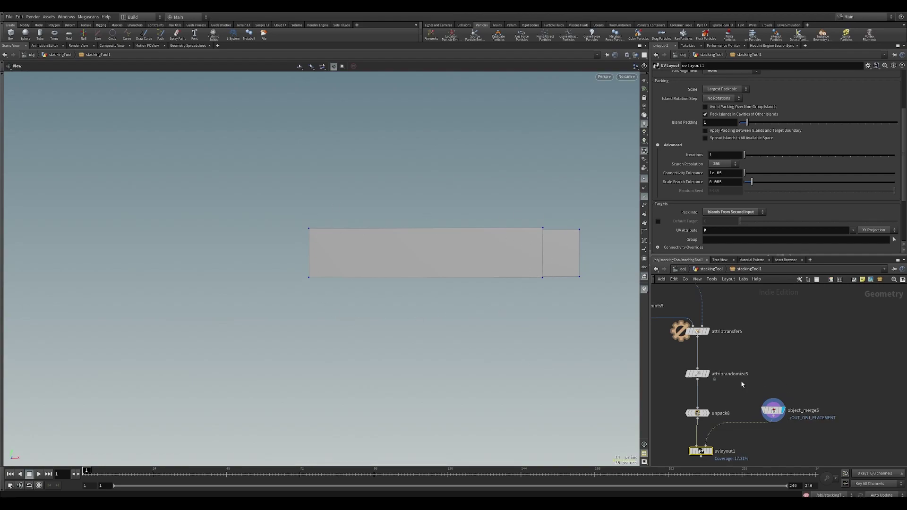
- Point Object 1 of object_merge5 to ../OUT_BOTTOM_LAYER and check the merged surface
middle_drag(738, 335, 760, 312)
scroll(760, 328, down, 1)
click(788, 377)
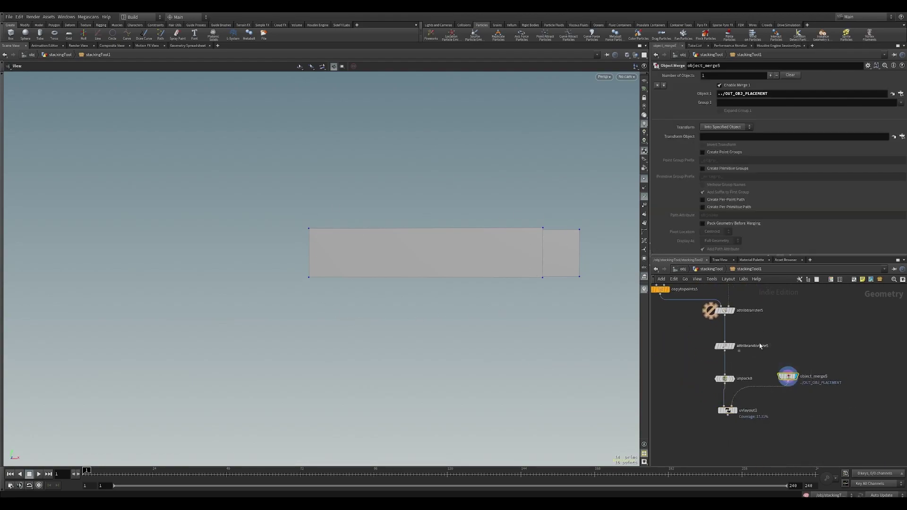
drag(449, 260, 464, 304)
middle_drag(747, 316, 757, 425)
middle_drag(773, 332, 822, 396)
scroll(779, 381, down, 5)
scroll(778, 387, up, 5)
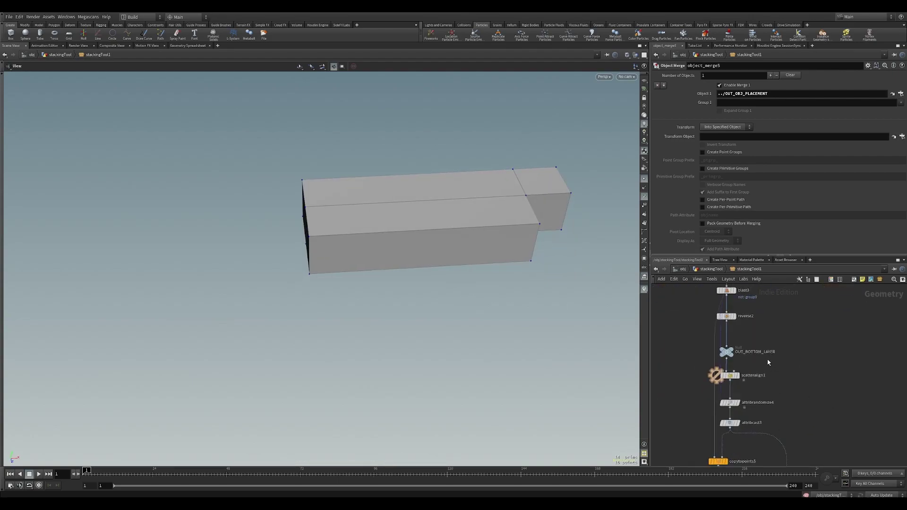
middle_drag(768, 360, 794, 421)
drag(753, 413, 741, 95)
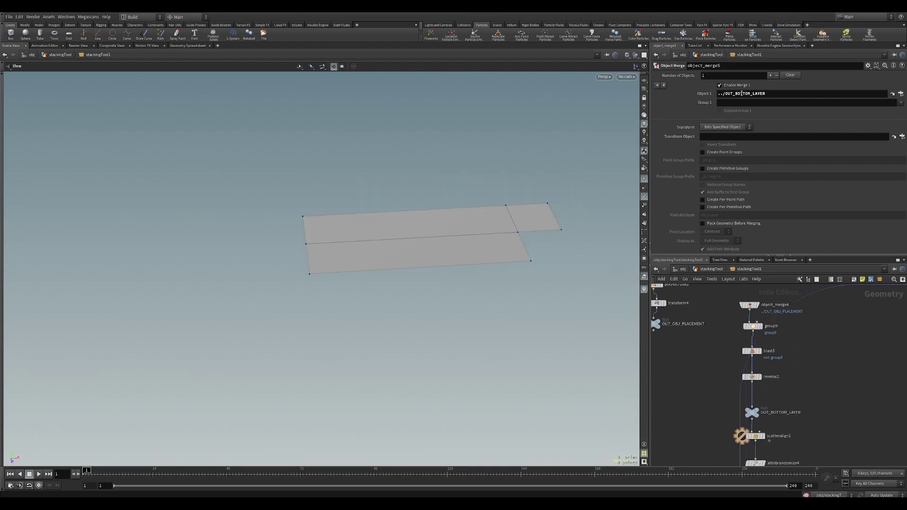
drag(551, 243, 346, 196)
- Display uvlayout1 and set its target UV attribute projection to ZX Projection, checking the blocks laid out on the bottom layer
middle_drag(774, 430, 733, 283)
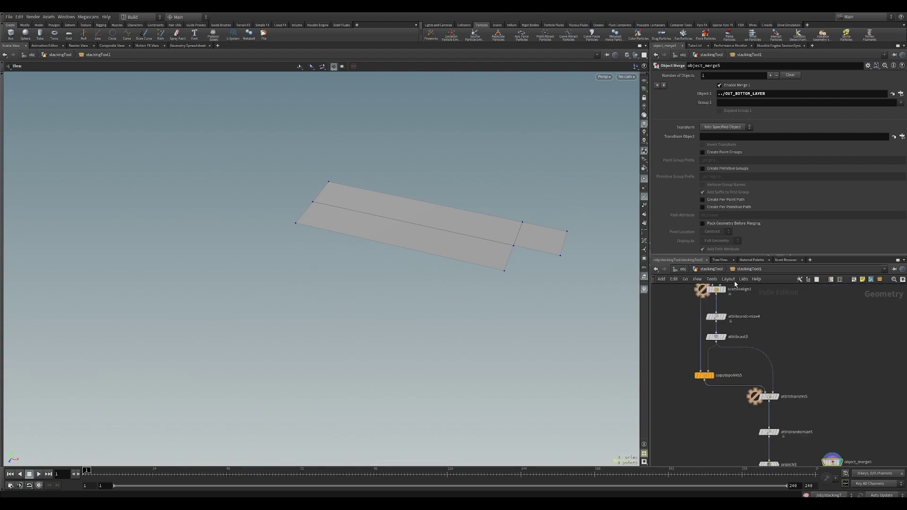
middle_drag(813, 428, 776, 326)
key(r)
click(735, 391)
click(736, 393)
drag(453, 233, 543, 124)
click(879, 233)
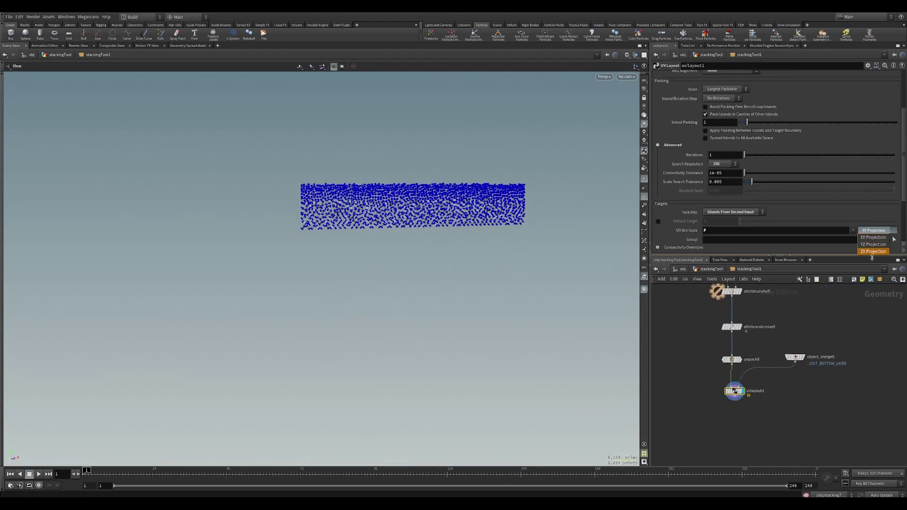
click(873, 251)
drag(483, 188, 458, 321)
right_drag(438, 252, 620, 251)
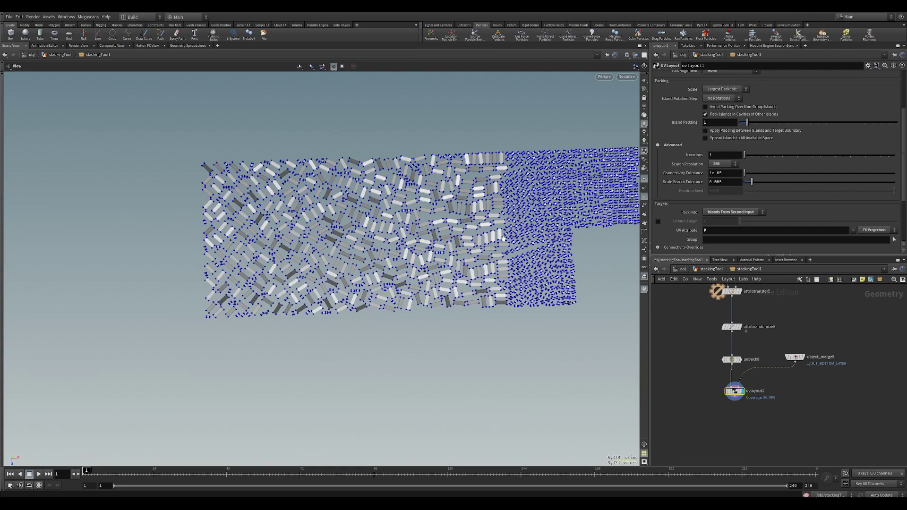
drag(503, 238, 489, 233)
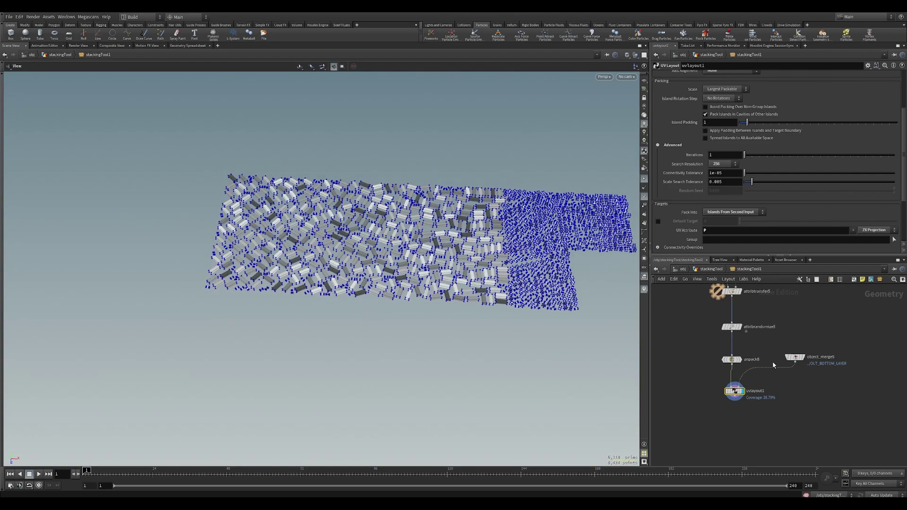
- Set the Search Resolution of uvlayout1 to 1024 and check the tighter packing
click(721, 164)
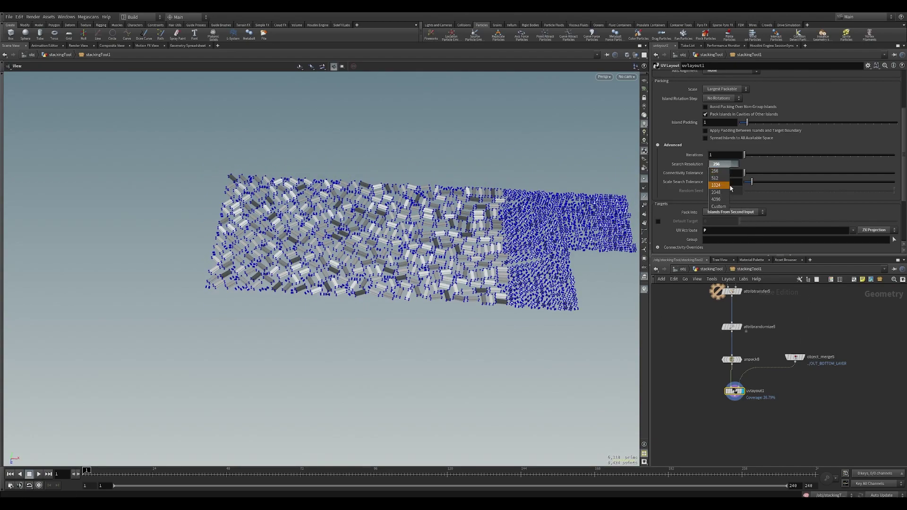
click(720, 186)
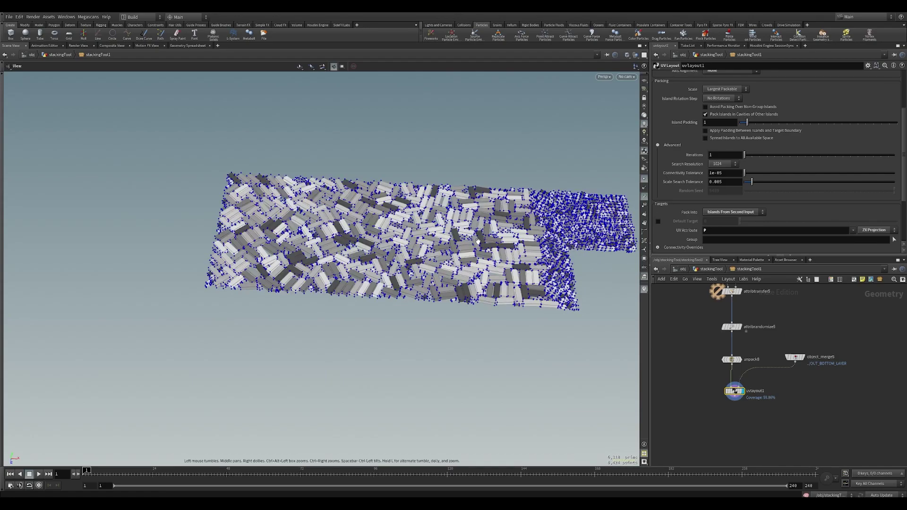
drag(510, 250, 517, 305)
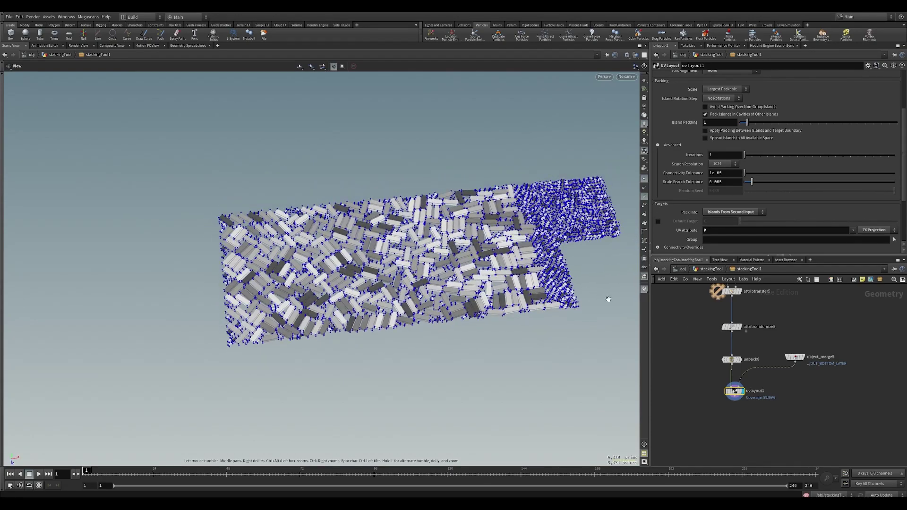
- Set the Density Scale of the Scatter and Align node below OUT_BOTTOM_LAYER to 30
middle_drag(697, 292, 719, 378)
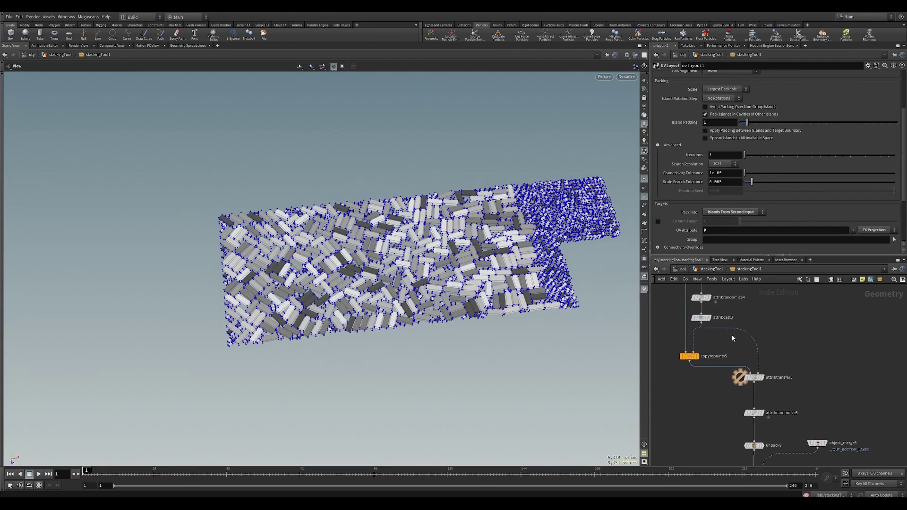
middle_drag(736, 291, 740, 346)
click(706, 325)
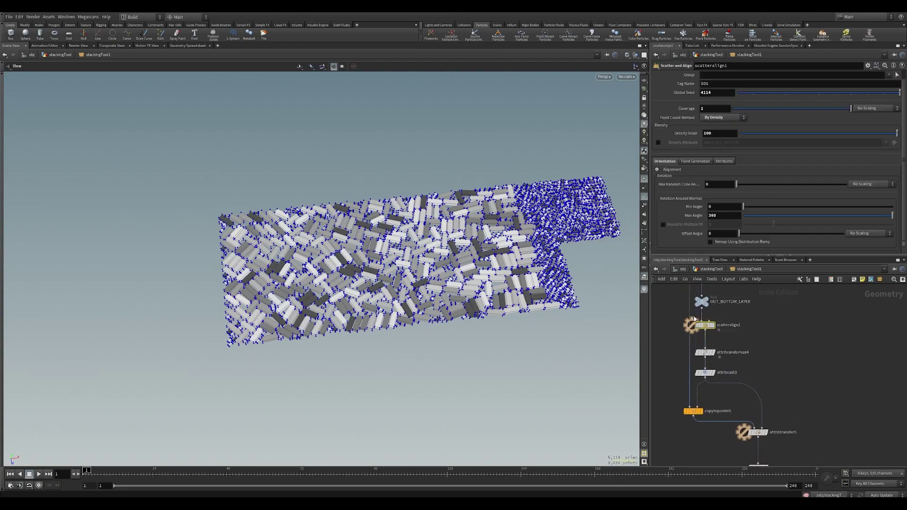
double_click(719, 133)
text(30)
key(Return)
drag(412, 294, 367, 406)
- Try Max Angle values of 12.8 and 62.4 and a Min Angle of 228.3 for the scatter's rotation around the normal
drag(765, 217, 748, 218)
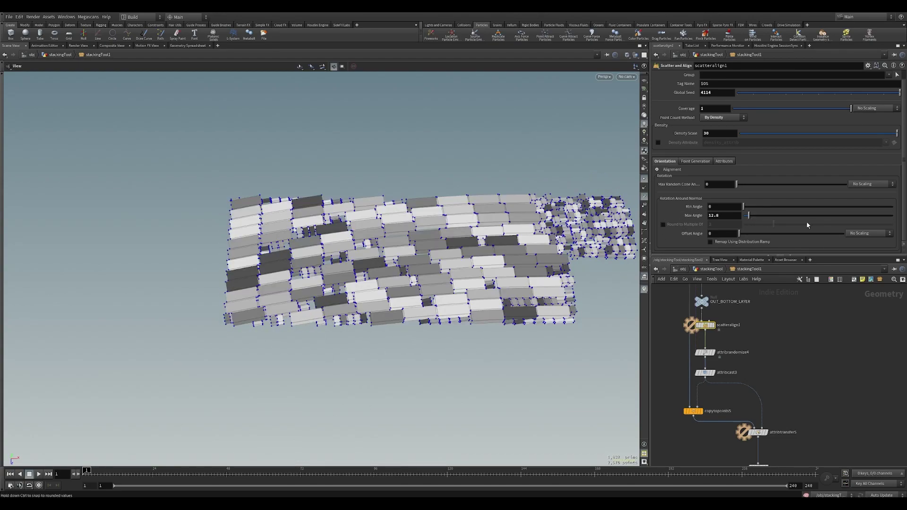
drag(489, 223, 425, 137)
mouse_move(761, 217)
mouse_down()
mouse_move(784, 215)
mouse_move(770, 218)
mouse_up()
drag(416, 251, 425, 359)
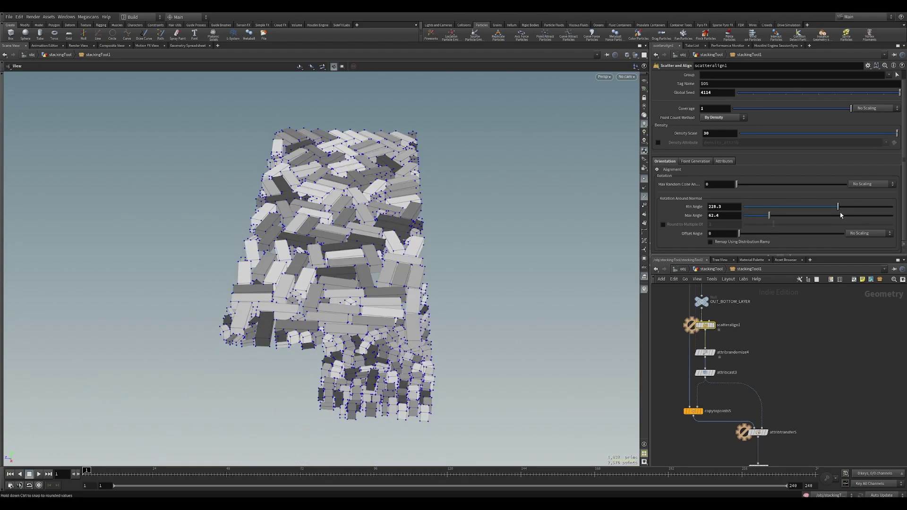
click(743, 206)
mouse_move(893, 216)
mouse_down()
mouse_move(885, 218)
mouse_move(897, 218)
mouse_up()
drag(404, 245, 444, 271)
- Review uvlayout1's settings and packed blocks, comparing the layout with the node bypassed and active
middle_drag(784, 418, 780, 405)
click(748, 404)
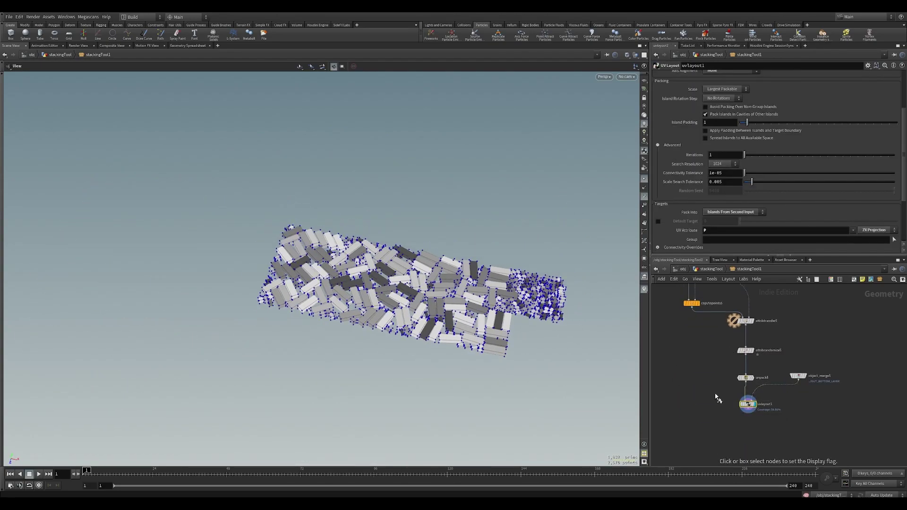
scroll(766, 214, up, 3)
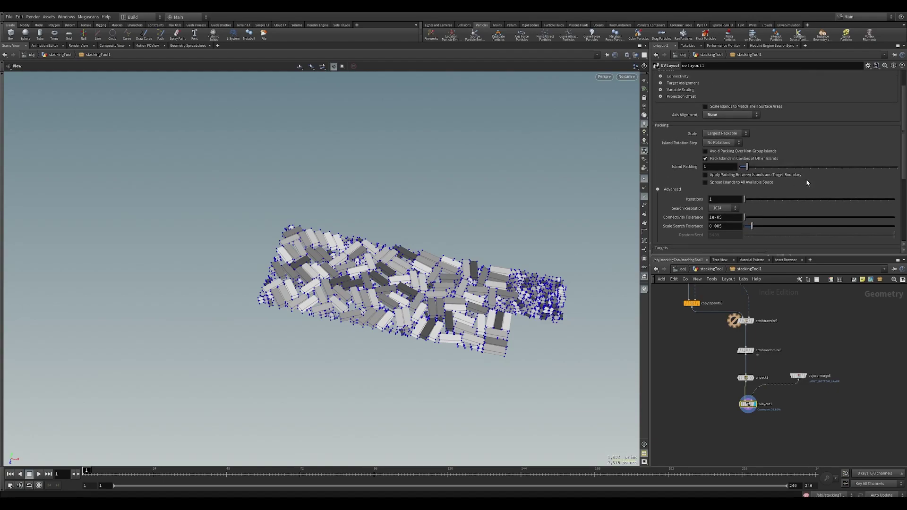
scroll(805, 182, down, 5)
right_drag(520, 302, 297, 325)
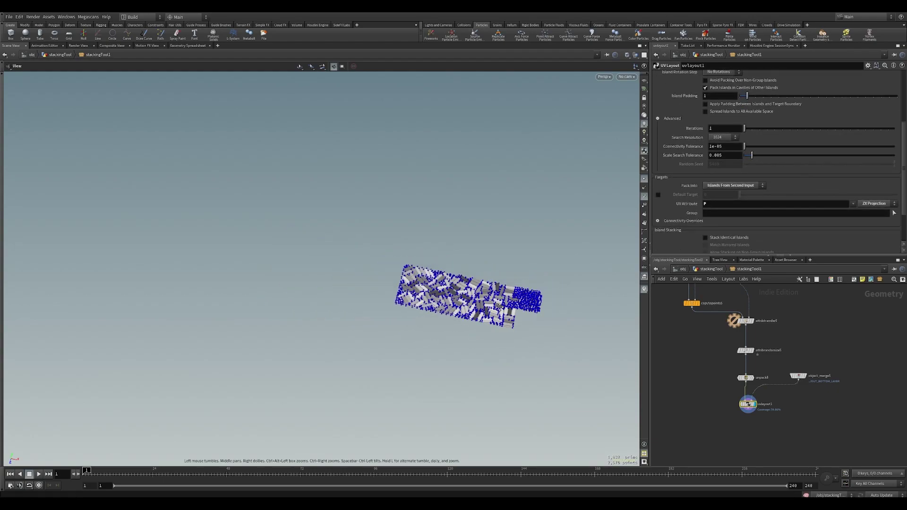
middle_drag(503, 307, 432, 346)
drag(370, 328, 403, 375)
right_drag(403, 373, 619, 305)
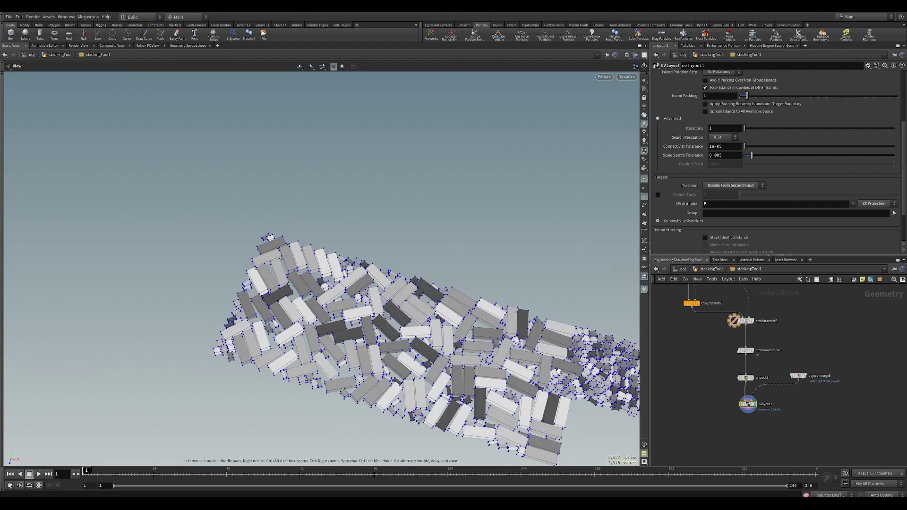
middle_drag(610, 307, 515, 262)
scroll(747, 213, down, 4)
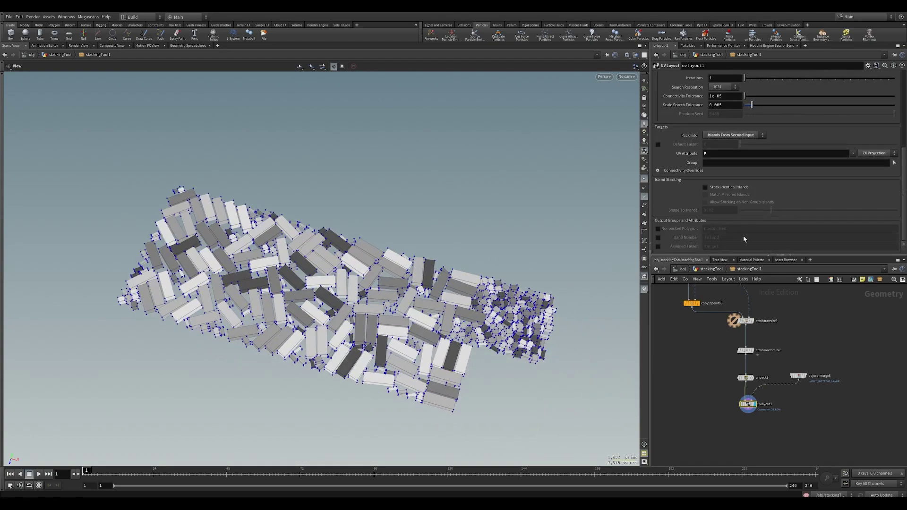
key(q)
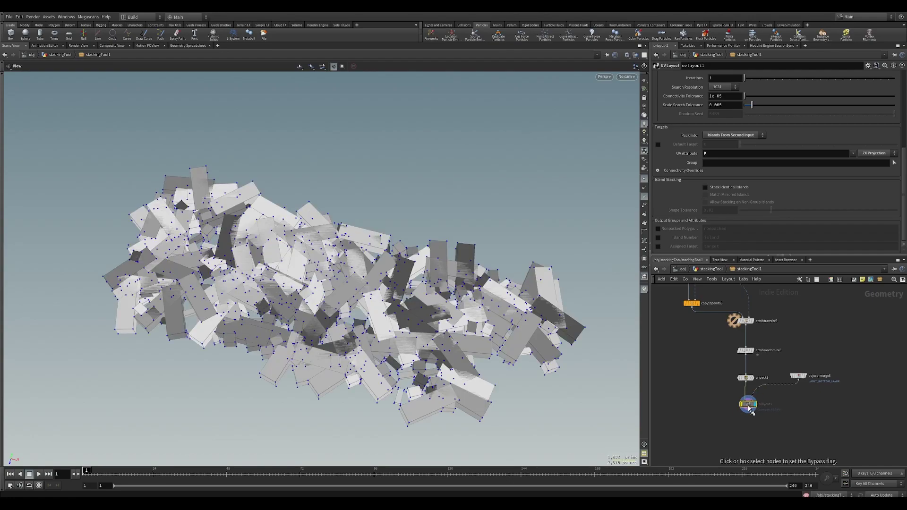
click(749, 408)
- Test Uniform Scale values of 6.93 and 0.82 on transform3 above OCC_choice and reset the scale to its default
middle_drag(771, 425, 755, 390)
middle_drag(771, 296, 756, 435)
scroll(757, 435, down, 3)
middle_drag(752, 329, 742, 411)
scroll(752, 373, down, 3)
scroll(746, 385, up, 4)
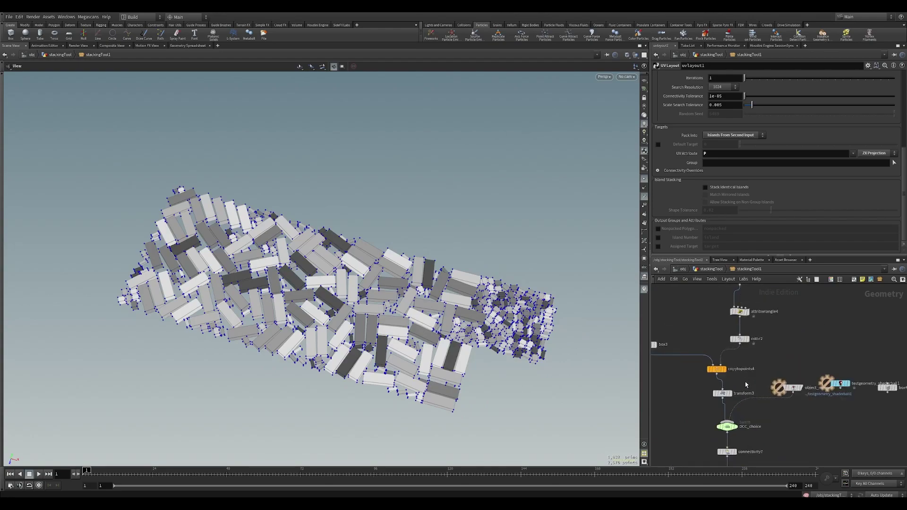
click(722, 393)
click(854, 138)
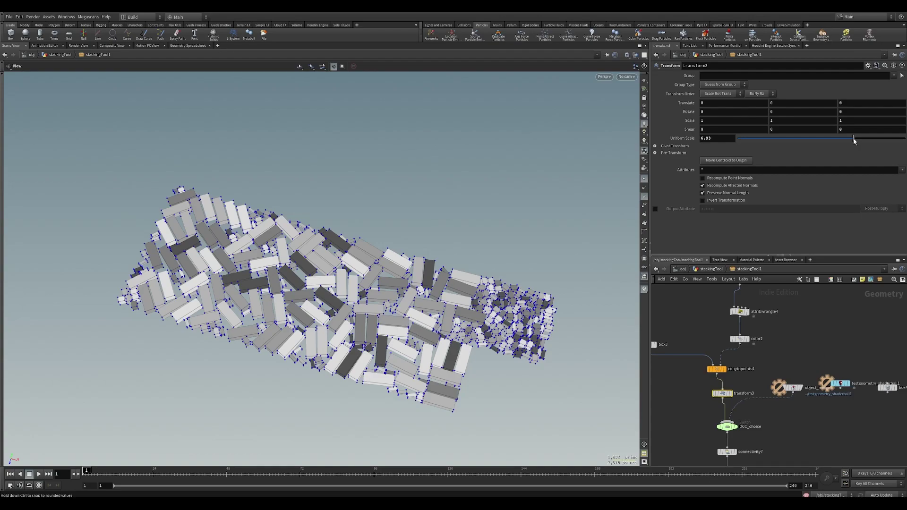
scroll(484, 310, up, 3)
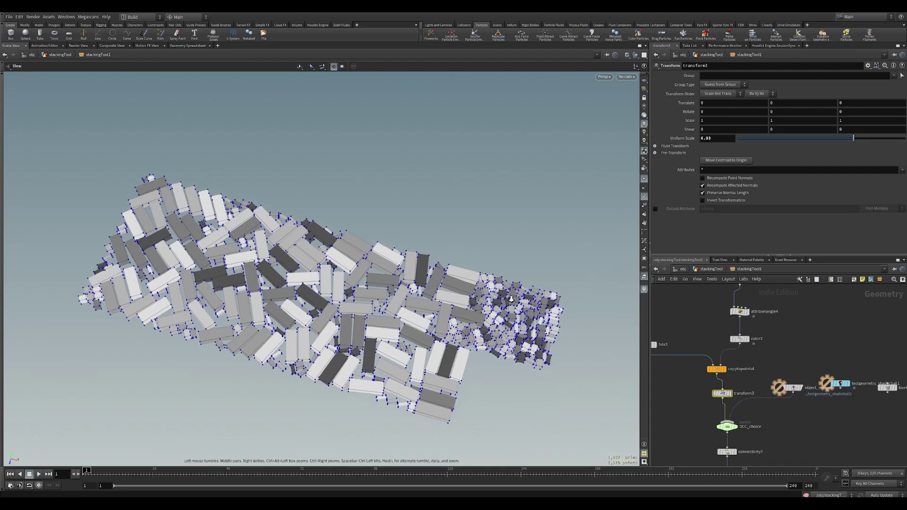
click(763, 139)
click(752, 140)
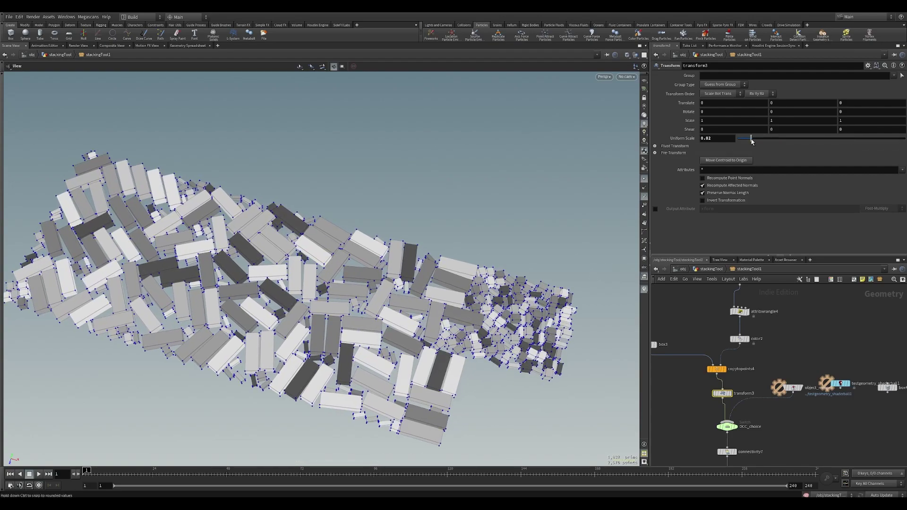
click(850, 138)
ctrl+middle_click(724, 138)
- Enable the Island Scale Attribute iscale in the Variable Scaling overrides of uvlayout1
middle_drag(751, 451, 755, 358)
scroll(756, 371, down, 5)
middle_drag(773, 427, 772, 303)
scroll(715, 392, up, 5)
click(703, 378)
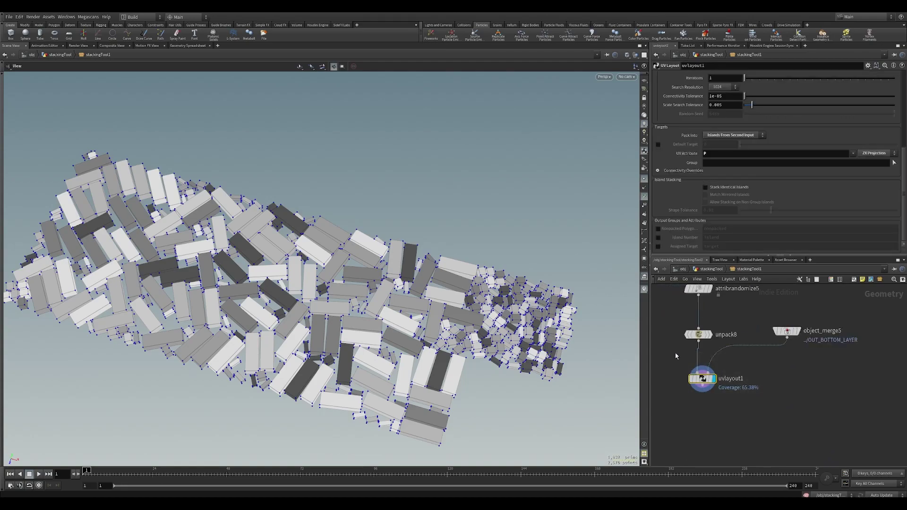
scroll(734, 159, up, 3)
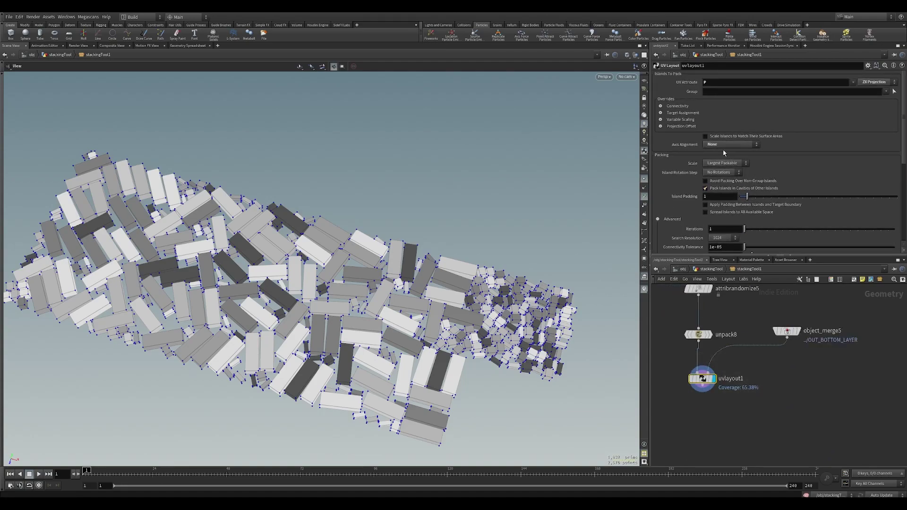
click(685, 121)
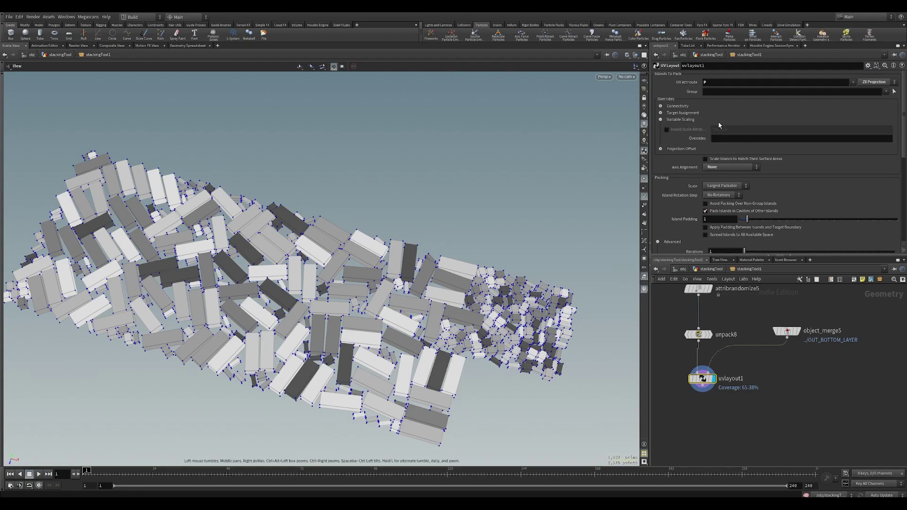
click(661, 131)
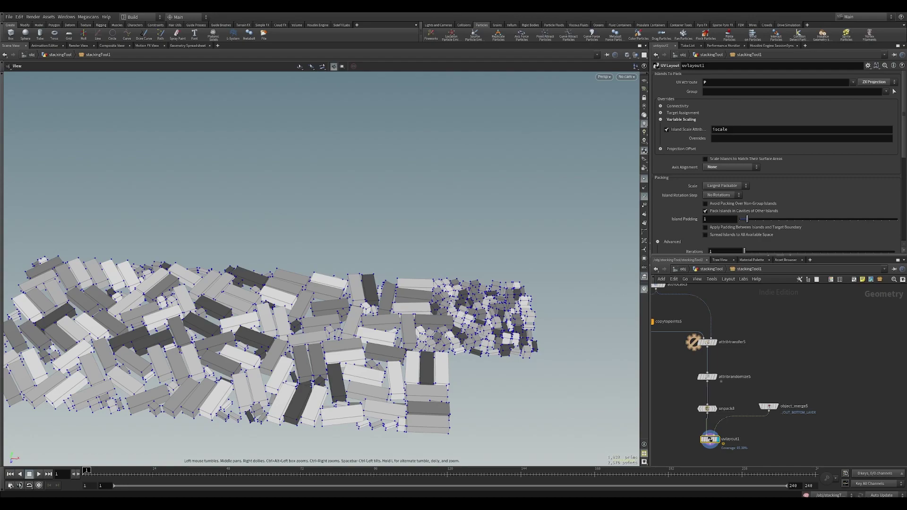
- Change the attribute randomized by attribrandomize5 from colour to iscale
drag(392, 338, 352, 363)
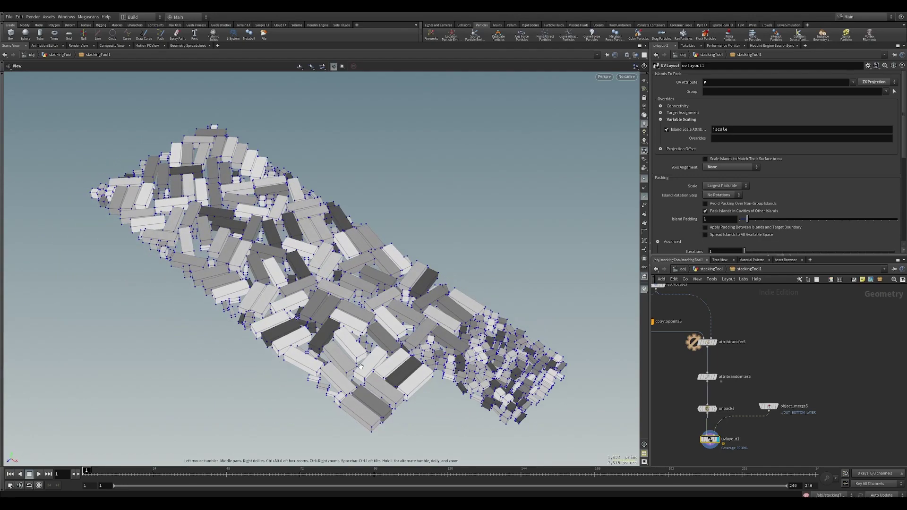
right_drag(401, 335, 633, 346)
drag(379, 340, 534, 303)
click(737, 377)
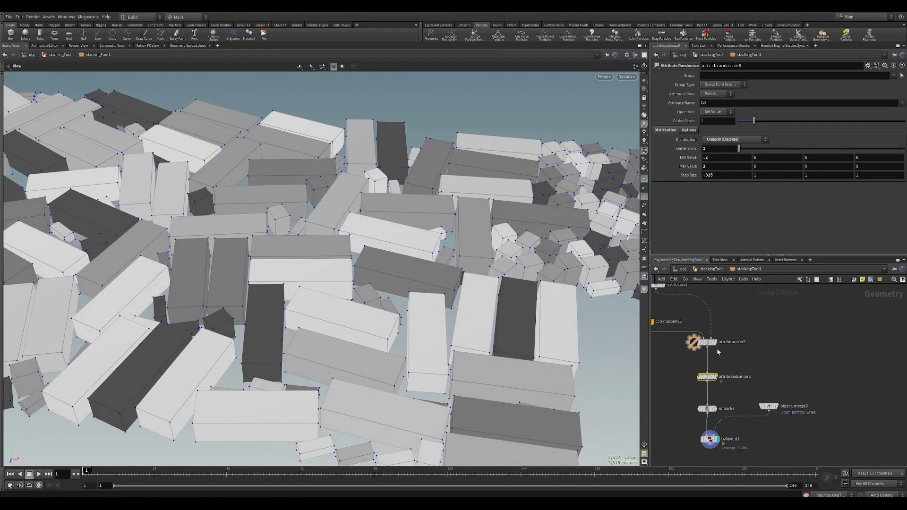
click(763, 105)
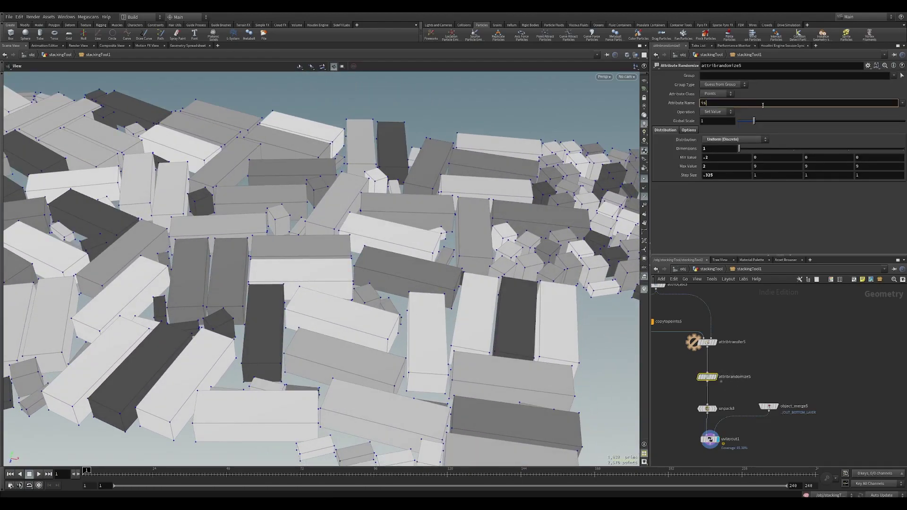
key(Return)
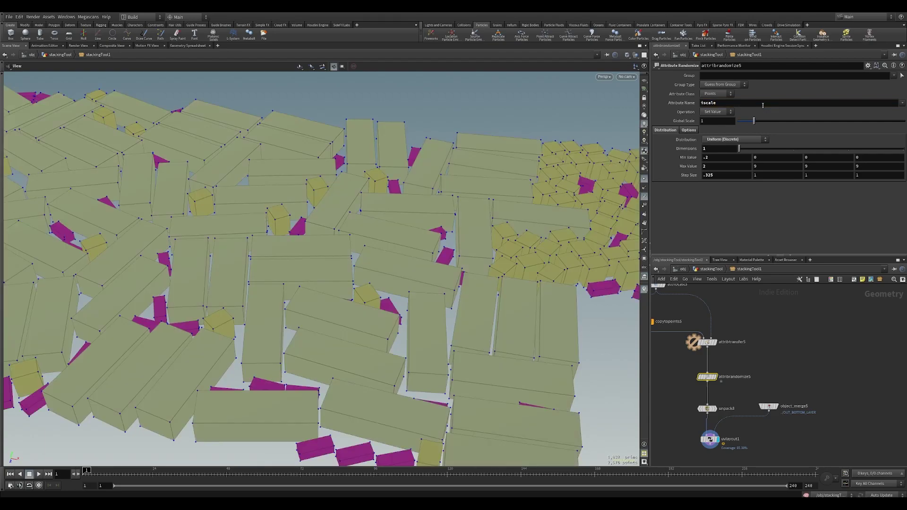
- Check uvlayout1's node info and set attribrandomize5's Attribute Class to Primitives
mouse_move(423, 348)
mouse_down()
mouse_move(444, 278)
mouse_move(430, 341)
mouse_up()
middle_drag(702, 441, 696, 422)
middle_click(704, 421)
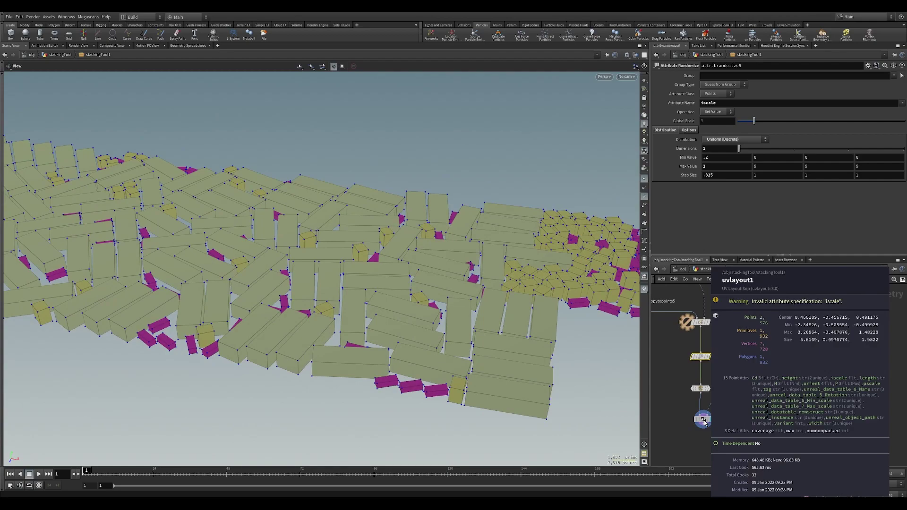
middle_drag(738, 323, 729, 358)
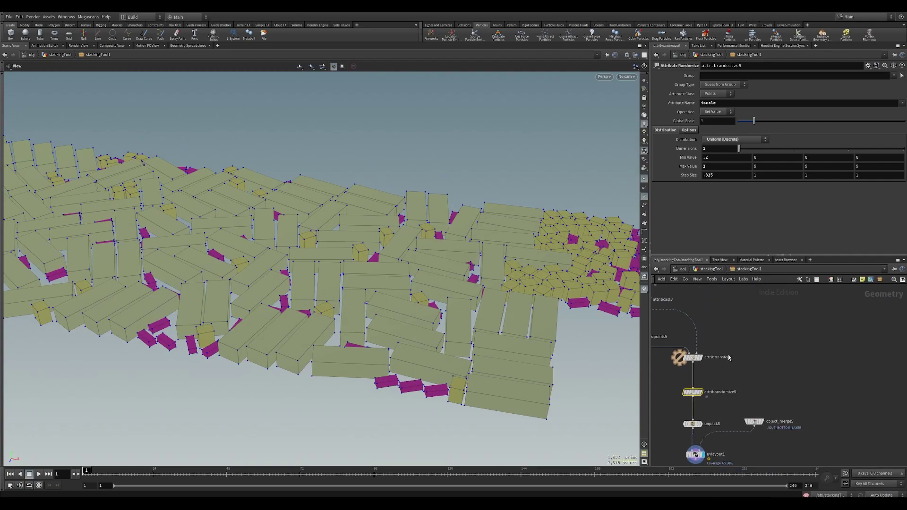
click(720, 97)
click(715, 113)
- Examine the size differences between the packed blocks up close from the side
drag(543, 352, 631, 257)
right_drag(473, 312, 395, 391)
drag(396, 391, 265, 330)
scroll(272, 326, up, 5)
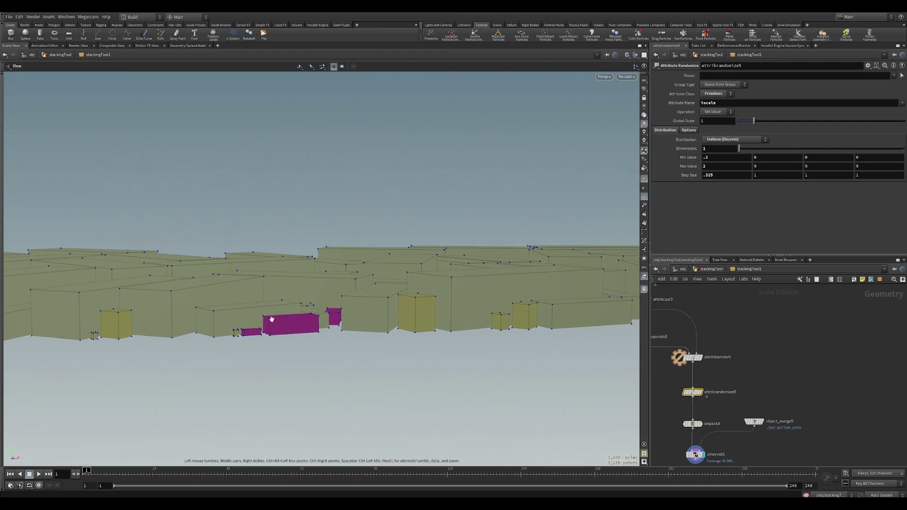
scroll(274, 320, up, 5)
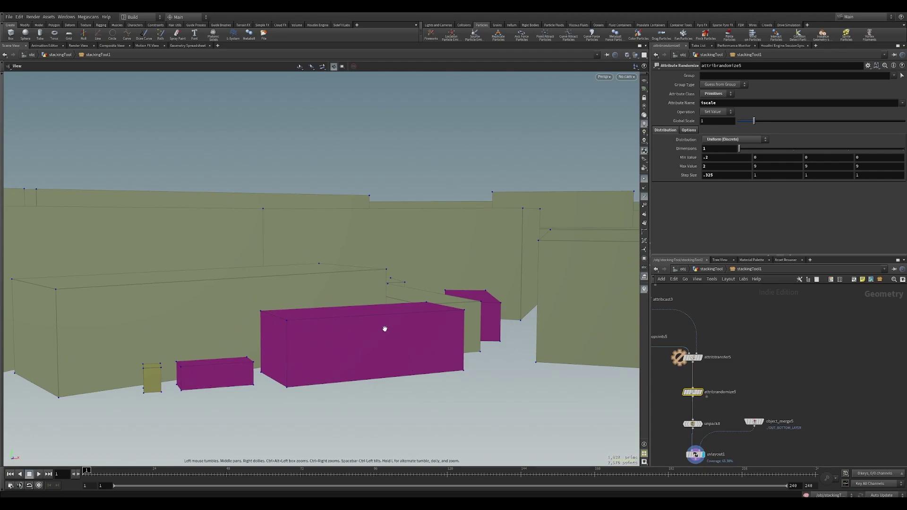
scroll(389, 327, down, 10)
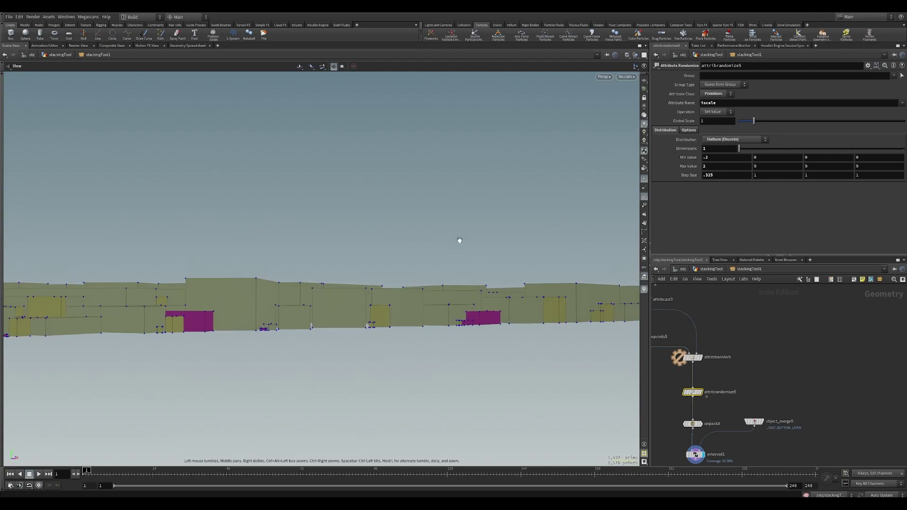
right_drag(237, 322, 436, 334)
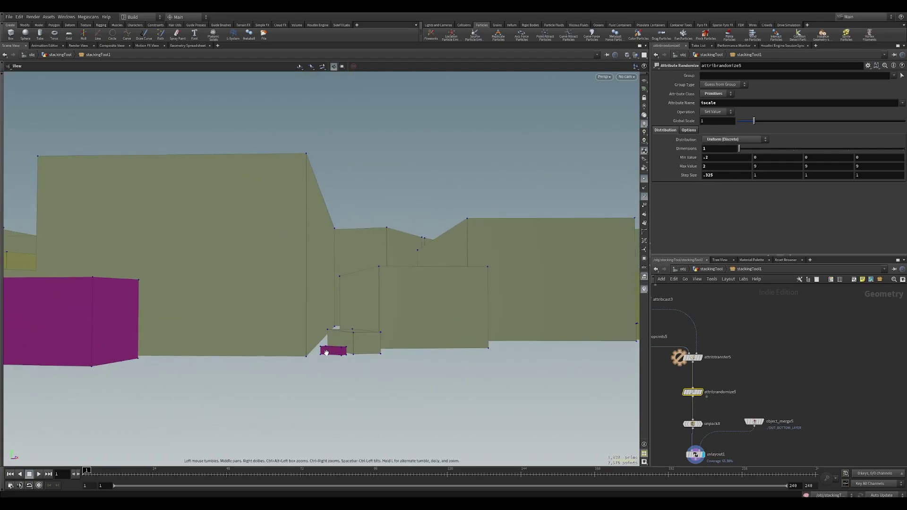
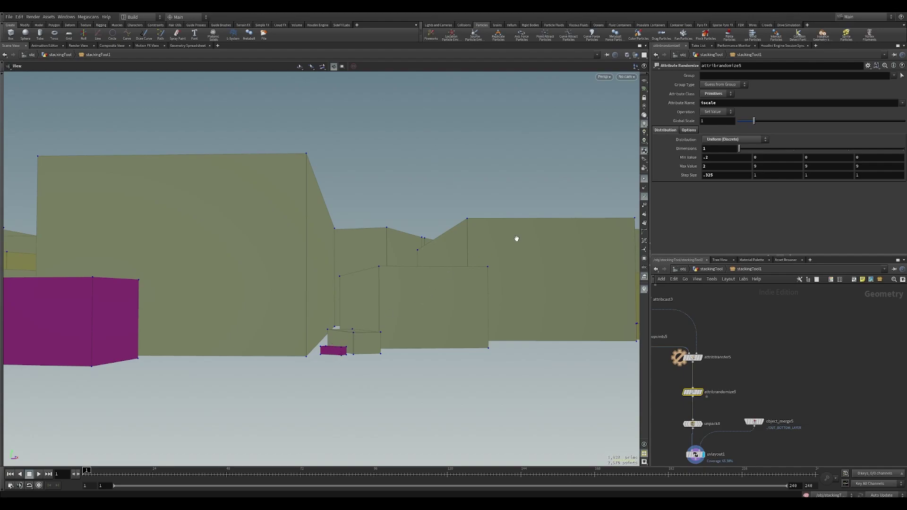
- Try a Step Size of .5 for the random iscale and inspect the blocks along the layout's edge
click(721, 176)
text(.)
key(Return)
right_drag(441, 303, 243, 329)
drag(336, 284, 312, 309)
right_drag(118, 354, 339, 347)
drag(271, 319, 324, 310)
right_drag(324, 310, 274, 328)
drag(273, 328, 375, 264)
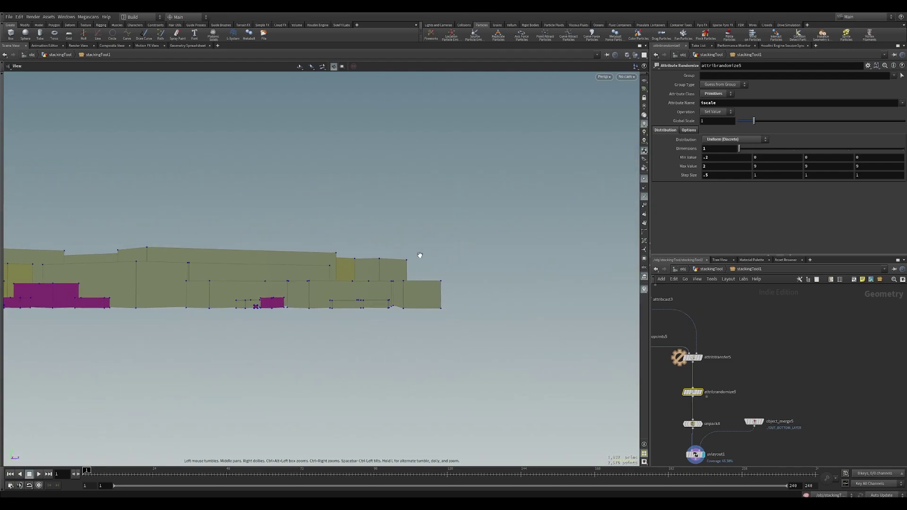
- Try a Step Size of .025 for the random iscale and inspect the resulting block sizes
click(719, 175)
text(.025)
key(Return)
drag(299, 320, 391, 288)
right_drag(240, 348, 391, 335)
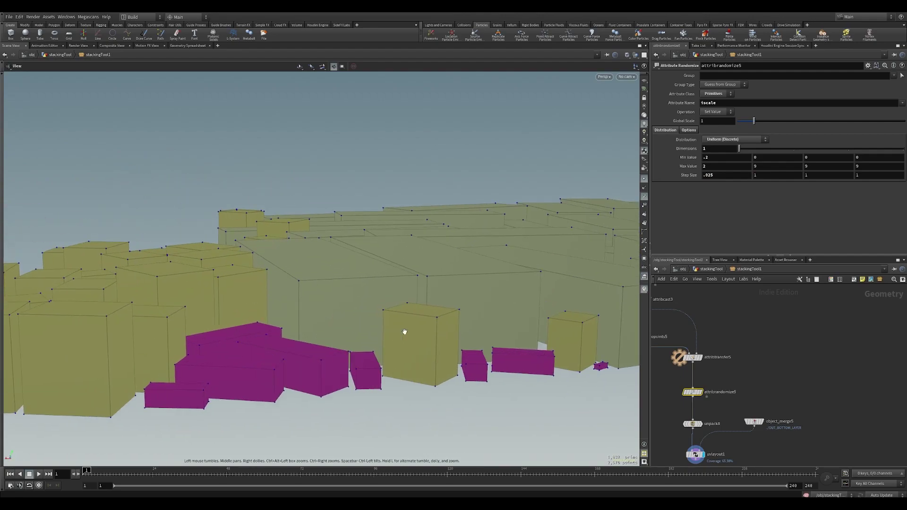
- Set the Min Value of the random iscale to .1
double_click(725, 160)
key(Return)
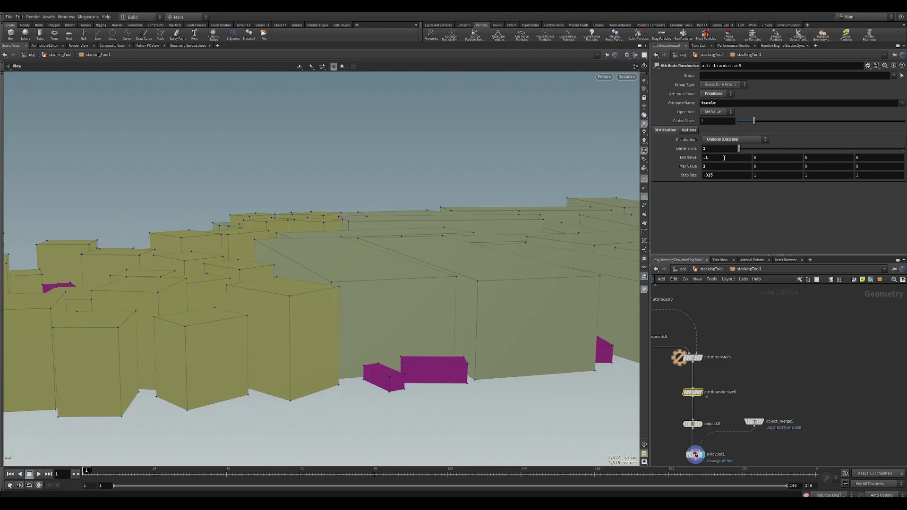
right_drag(531, 229, 399, 274)
mouse_move(399, 273)
mouse_down()
mouse_move(501, 329)
mouse_move(544, 247)
mouse_move(401, 265)
mouse_up()
- Try a Step Size of .5 for the random iscale, and settle on .25
click(717, 174)
text(.5)
key(Return)
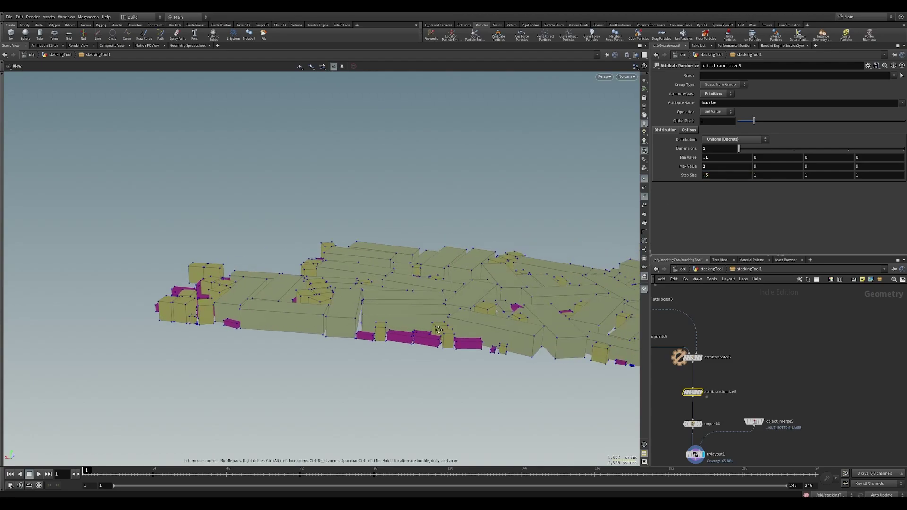
click(731, 178)
text(.25)
key(Return)
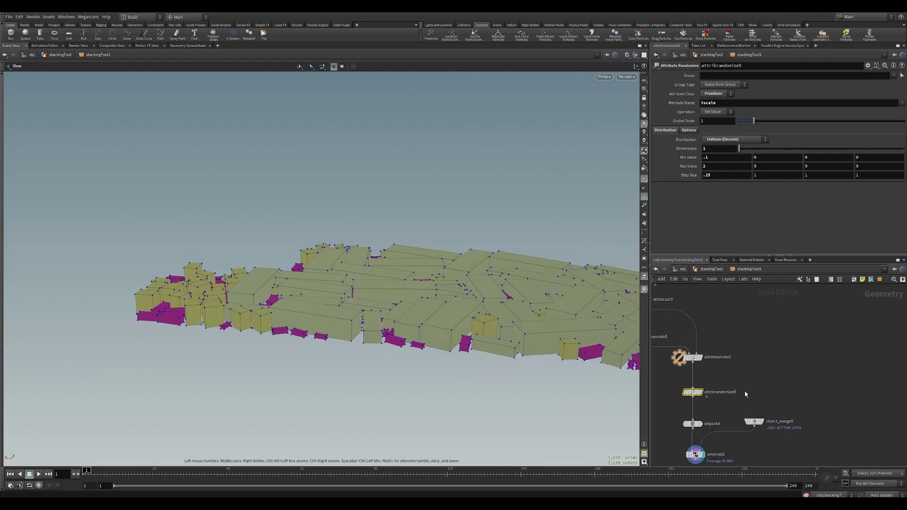
- Review the uvlayout1 packing, display scatteralign1 and set its Density Scale to 100
middle_drag(750, 411, 745, 348)
drag(713, 415, 657, 377)
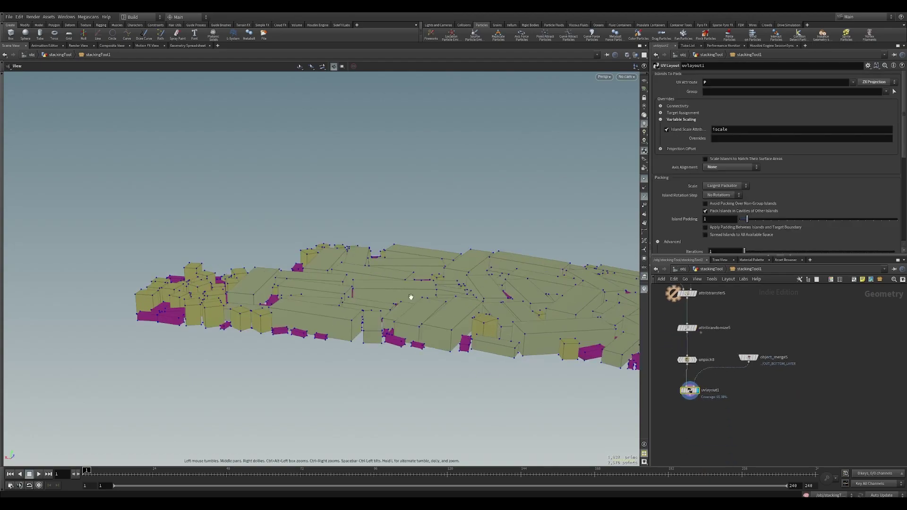
drag(432, 300, 440, 332)
scroll(449, 326, down, 5)
middle_drag(491, 305, 394, 331)
drag(426, 347, 461, 363)
middle_drag(716, 305, 776, 401)
middle_drag(717, 351, 725, 397)
click(693, 414)
click(708, 327)
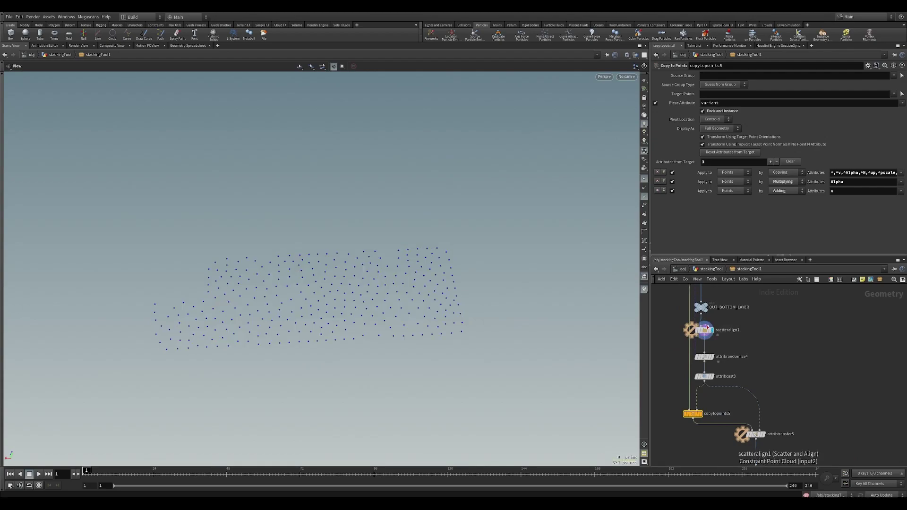
click(704, 330)
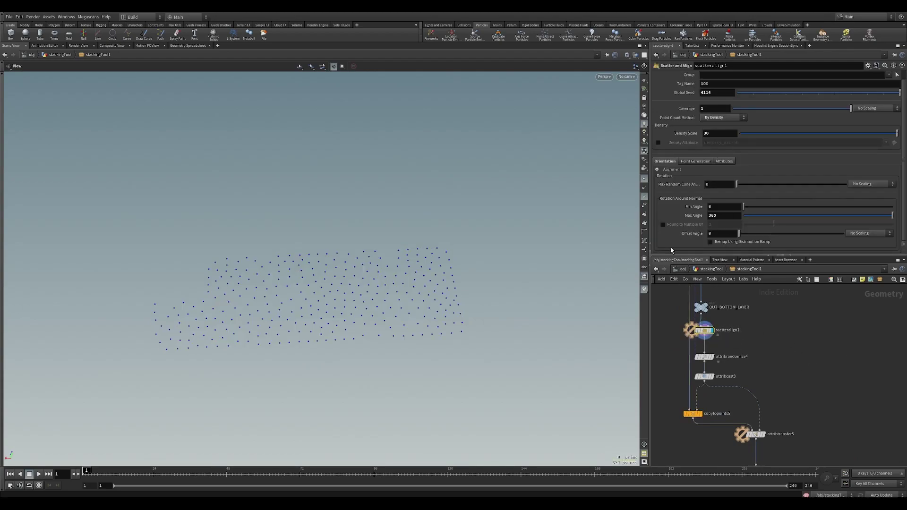
click(727, 135)
key(Return)
- Display copytopoints5 and try a Uniform Scale of 5.64 on transform3
middle_drag(780, 399, 753, 347)
click(675, 362)
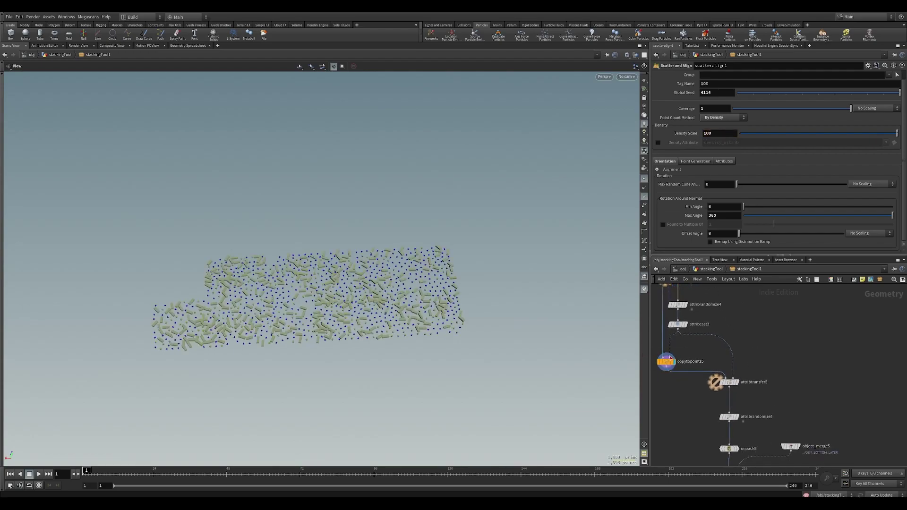
click(667, 363)
middle_drag(744, 309, 748, 447)
middle_drag(753, 327, 749, 428)
middle_drag(798, 350, 762, 324)
click(725, 377)
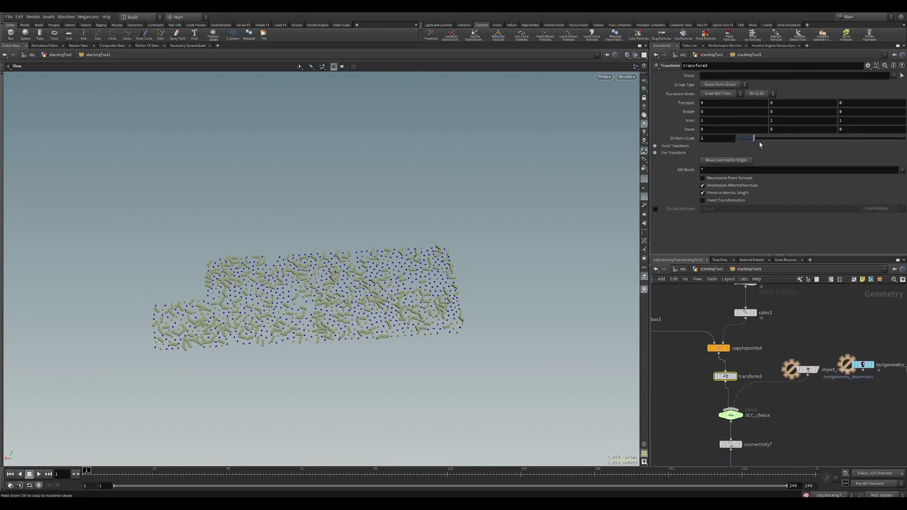
drag(755, 138, 833, 138)
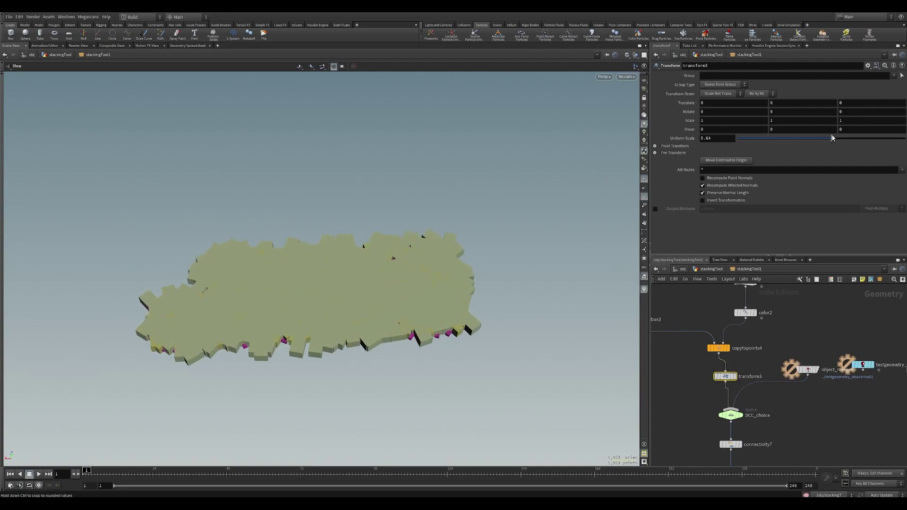
- Display uvlayout1 and set its packing Scale to Fixed
middle_drag(776, 420, 745, 282)
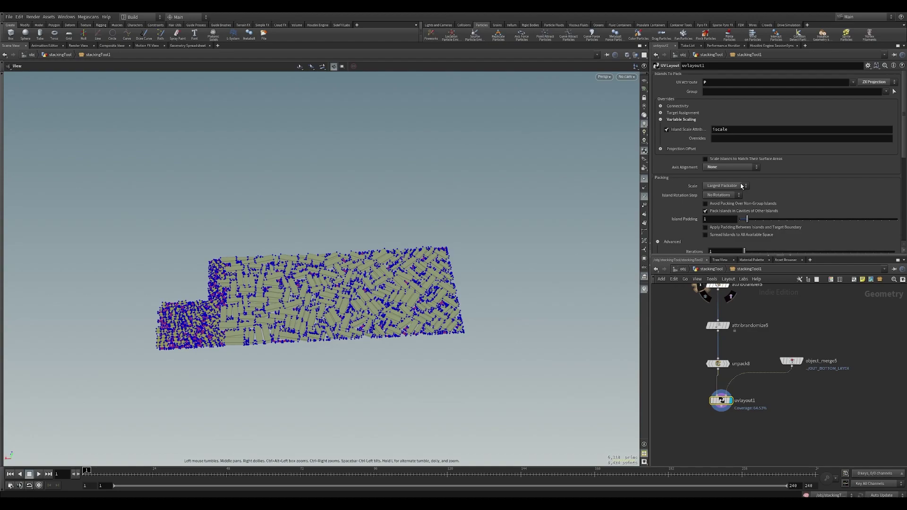
click(739, 187)
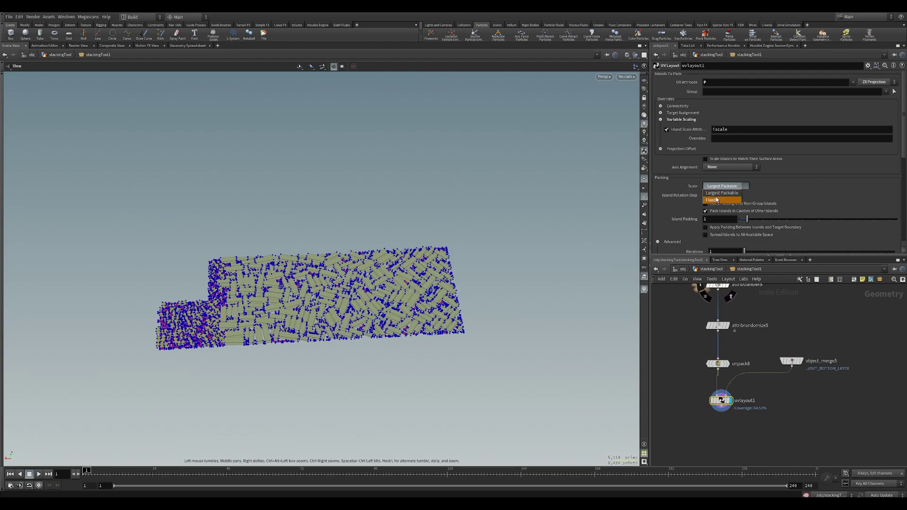
click(426, 279)
right_drag(384, 327, 697, 310)
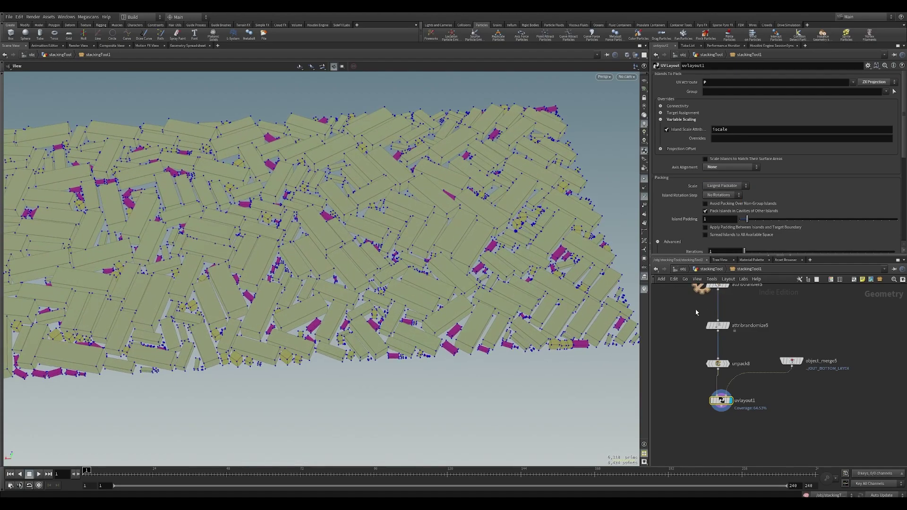
click(739, 187)
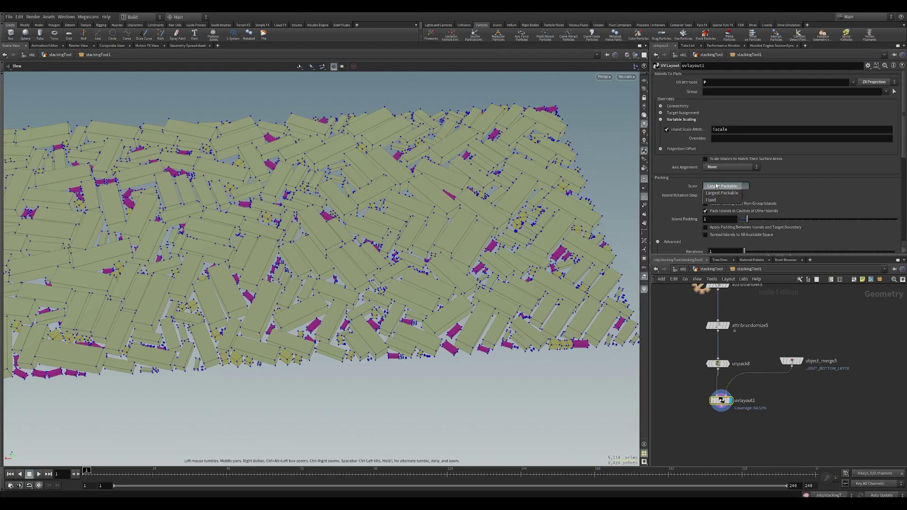
click(712, 200)
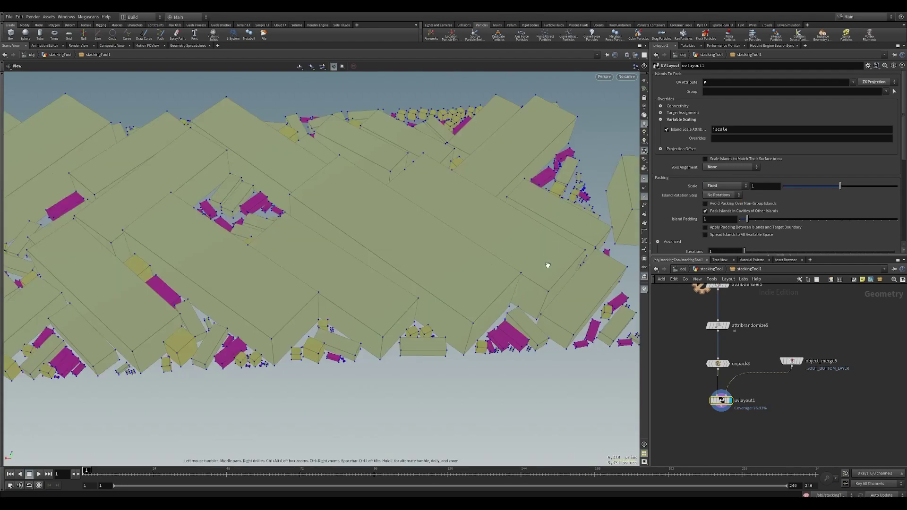
- Reset transform3's Uniform Scale to its default
scroll(323, 326, down, 3)
scroll(536, 255, down, 7)
scroll(516, 262, up, 3)
middle_drag(802, 320, 774, 418)
scroll(774, 418, down, 2)
scroll(775, 417, down, 5)
middle_drag(772, 377, 743, 411)
scroll(812, 370, up, 6)
drag(727, 431, 683, 438)
ctrl+middle_click(719, 138)
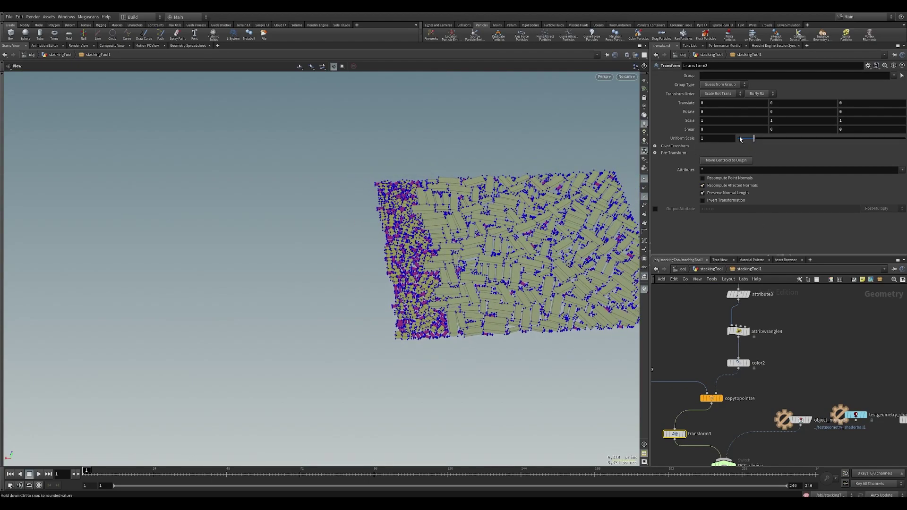
- Try a Uniform Scale of 2.43 on transform3, set it to 2.94, and inspect the packed and leftover blocks
drag(755, 138, 779, 139)
right_drag(500, 246, 532, 270)
drag(533, 271, 407, 179)
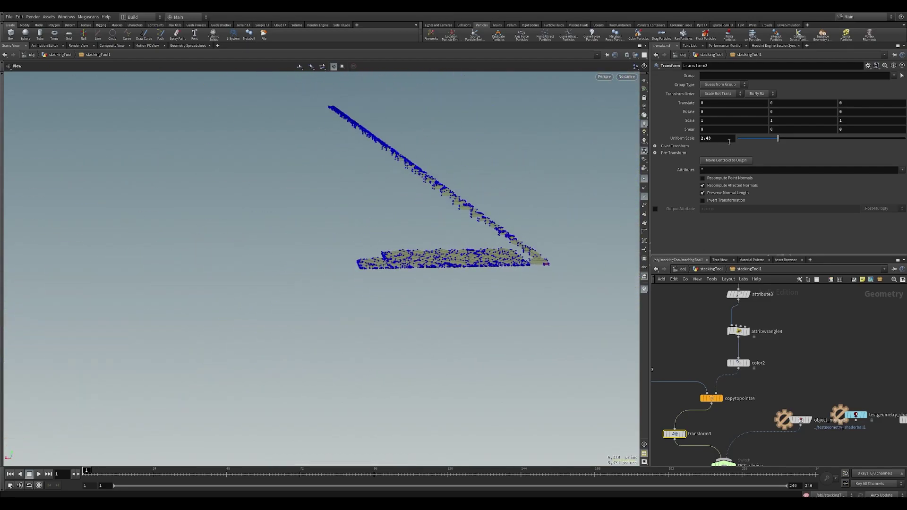
mouse_move(778, 138)
mouse_down()
mouse_move(820, 141)
mouse_move(787, 140)
mouse_up()
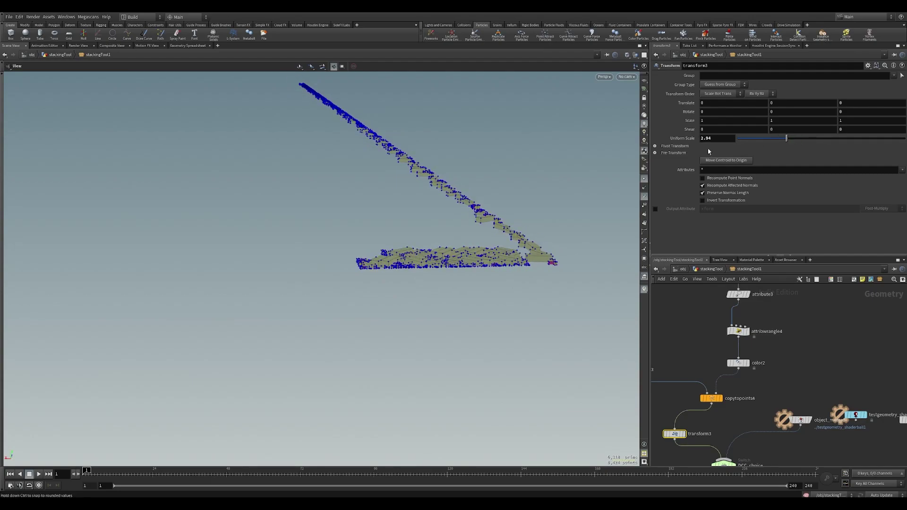
drag(537, 240, 613, 271)
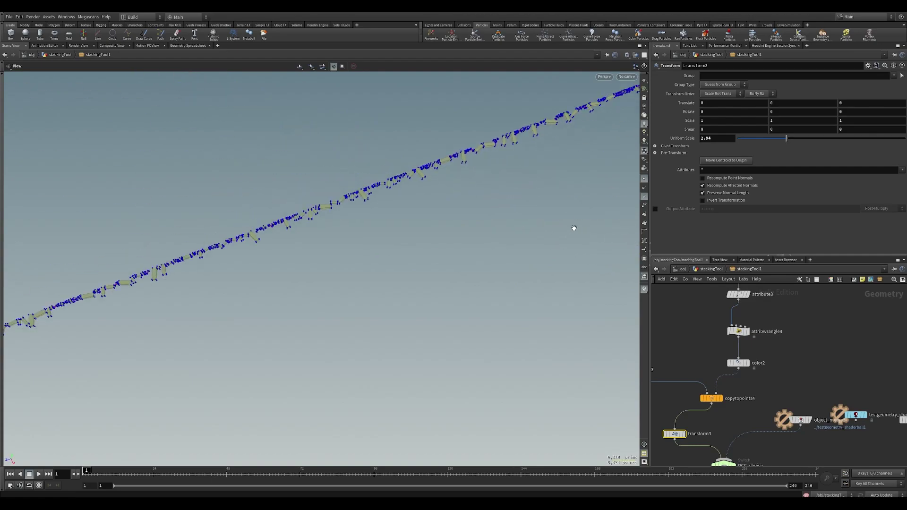
drag(576, 225, 512, 259)
middle_drag(520, 322, 282, 216)
right_drag(450, 168, 405, 298)
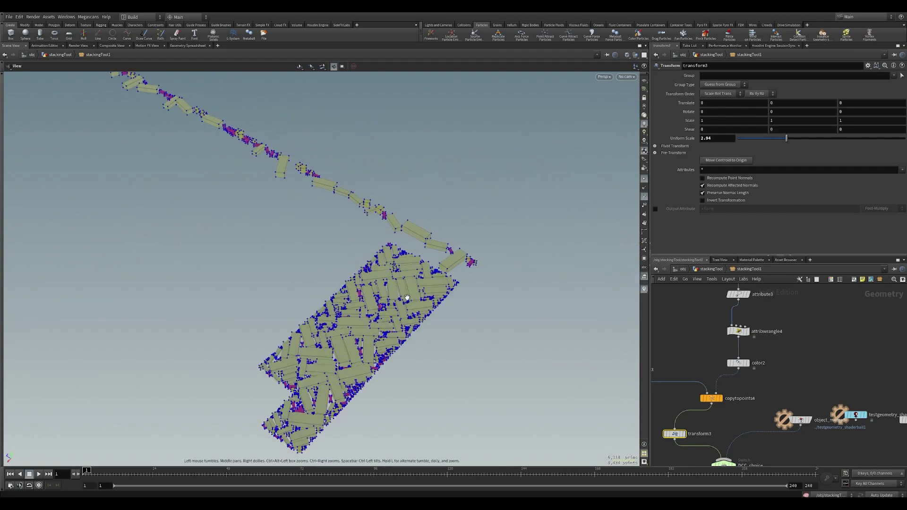
- Enable the Nonpacked Polygons output group on uvlayout1, named nonpacked
middle_drag(710, 399, 728, 296)
middle_drag(793, 320, 789, 296)
middle_drag(783, 456, 772, 331)
middle_drag(777, 432, 765, 345)
scroll(762, 373, down, 5)
middle_drag(751, 440, 747, 324)
scroll(748, 323, up, 5)
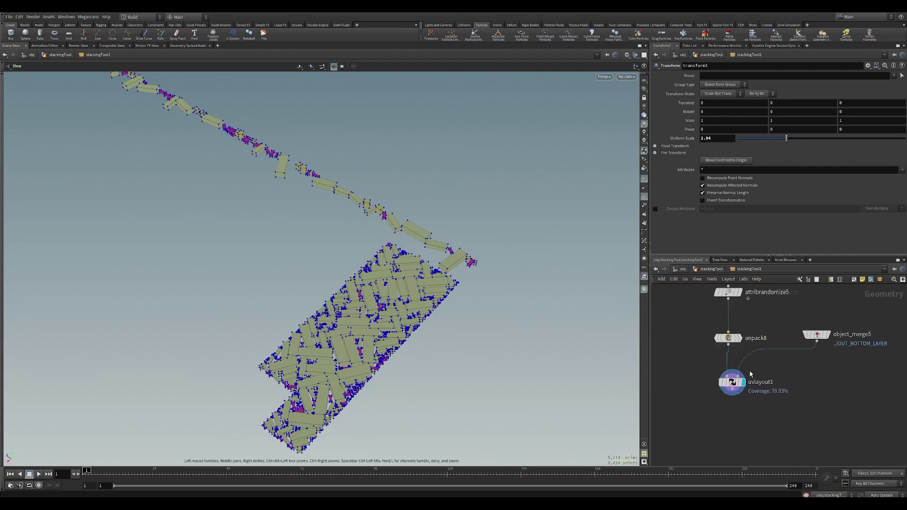
click(727, 379)
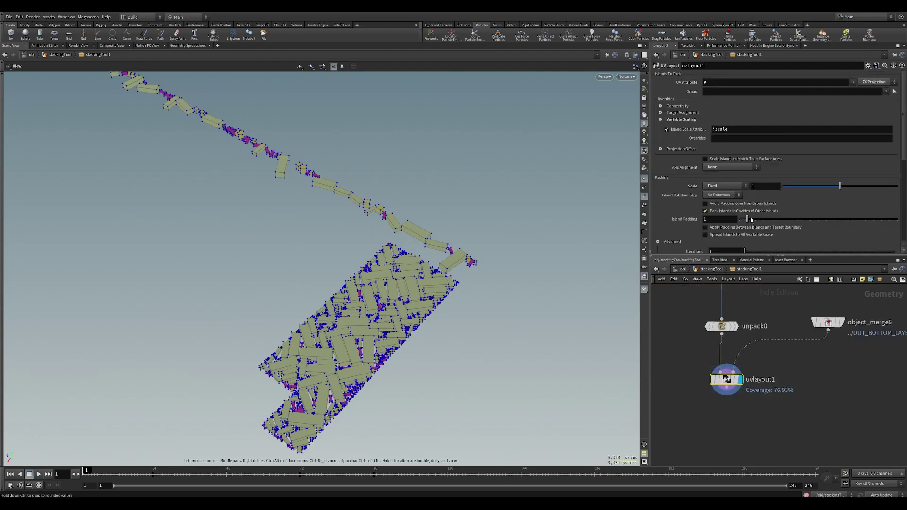
scroll(751, 217, down, 6)
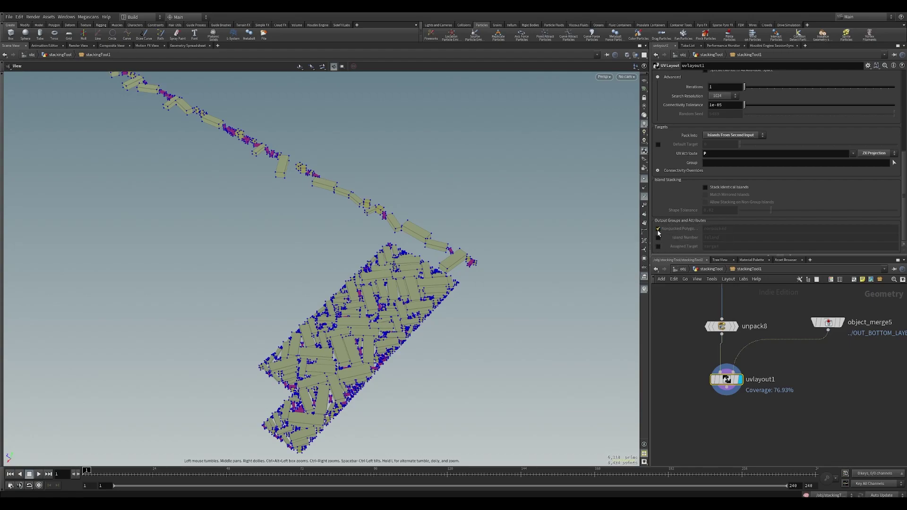
click(658, 229)
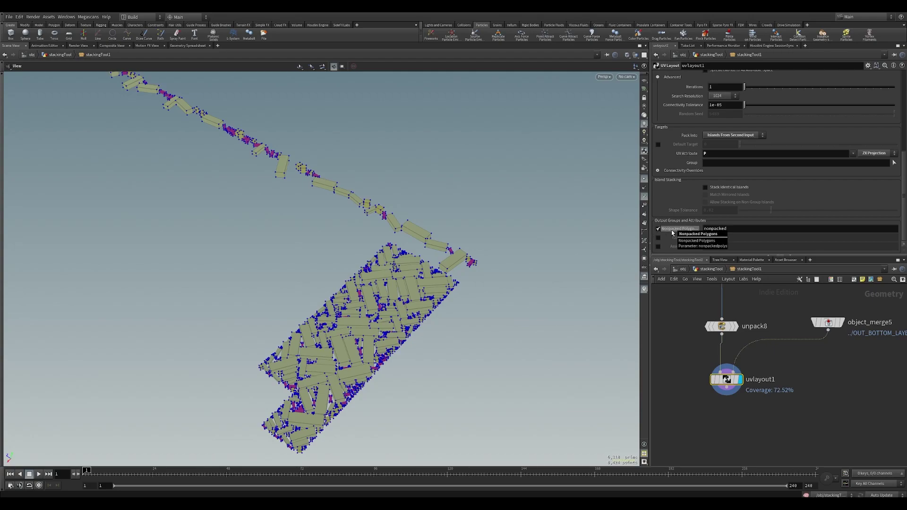
- Add a Blast node after uvlayout1, display it, and set its Group to nonpacked to delete the leftover blocks
key(Tab)
text(bla)
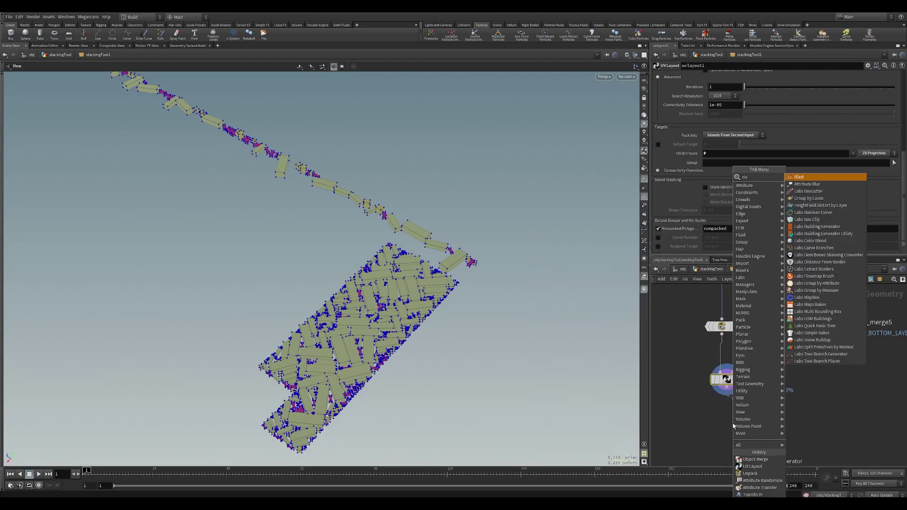
key(Return)
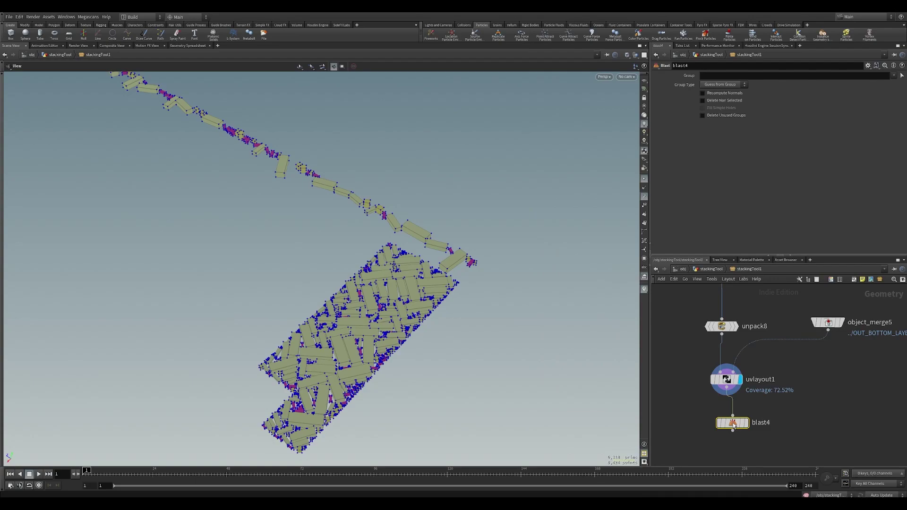
middle_drag(760, 425, 748, 377)
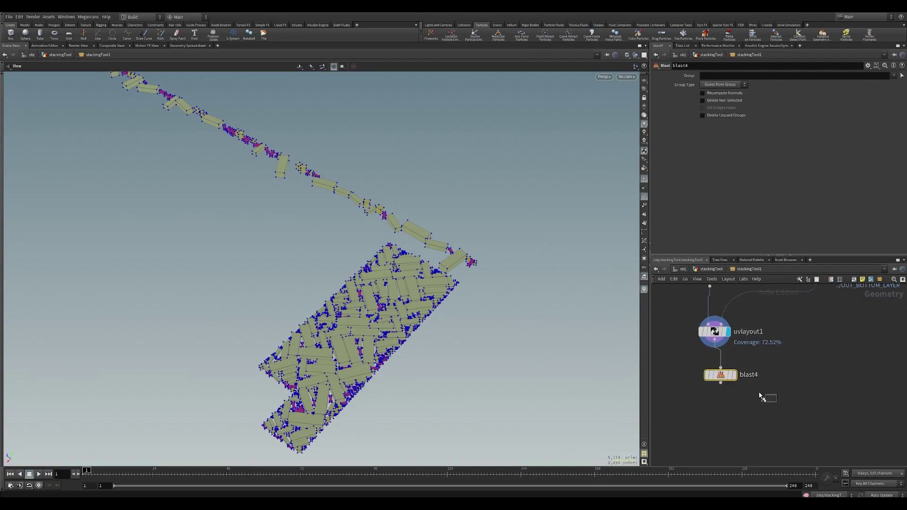
key(r)
click(893, 76)
click(881, 85)
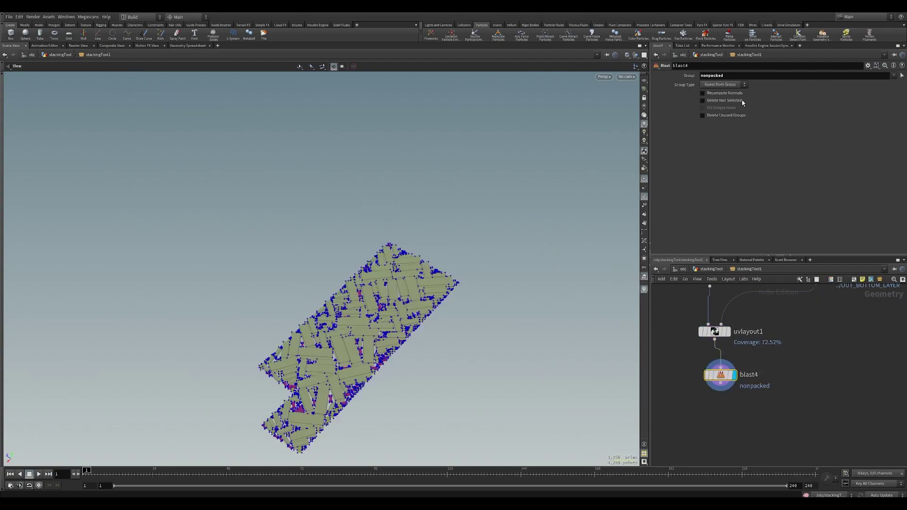
- Inspect the remaining packed blocks up close and review uvlayout1's packing and target settings
drag(442, 294, 378, 326)
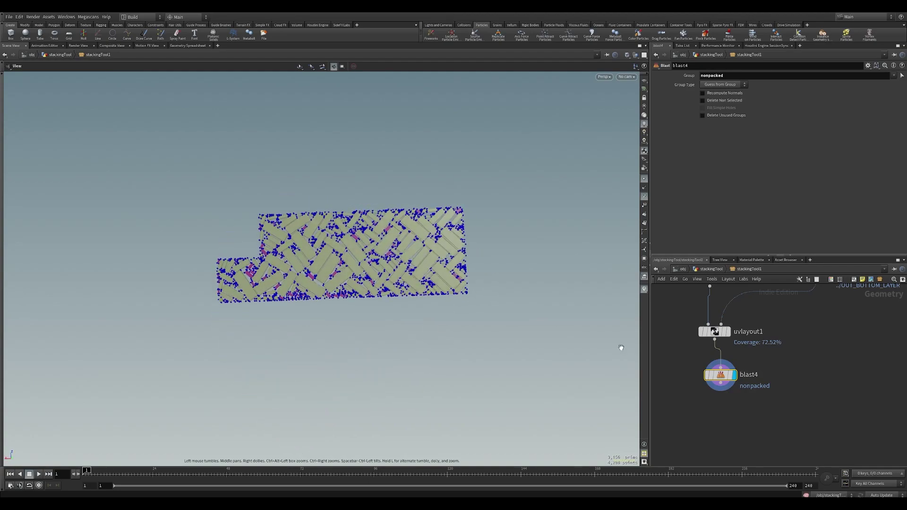
click(708, 329)
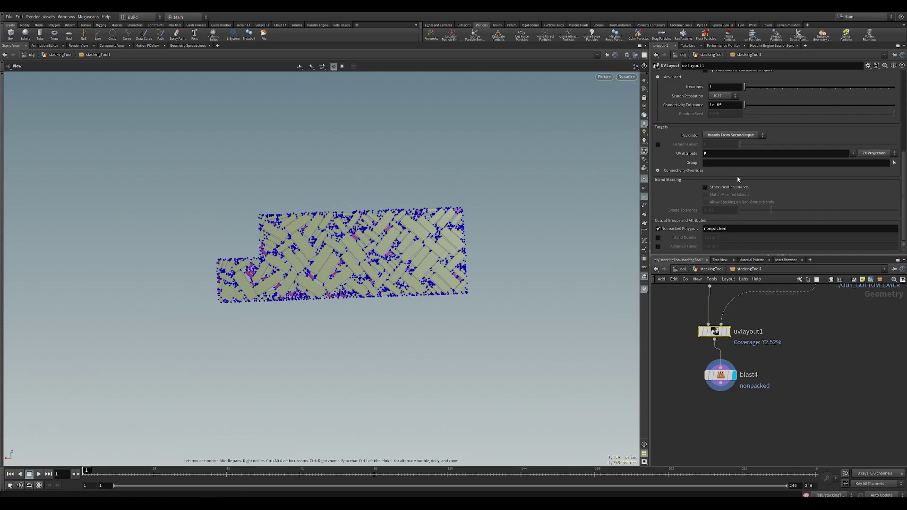
scroll(736, 181, up, 3)
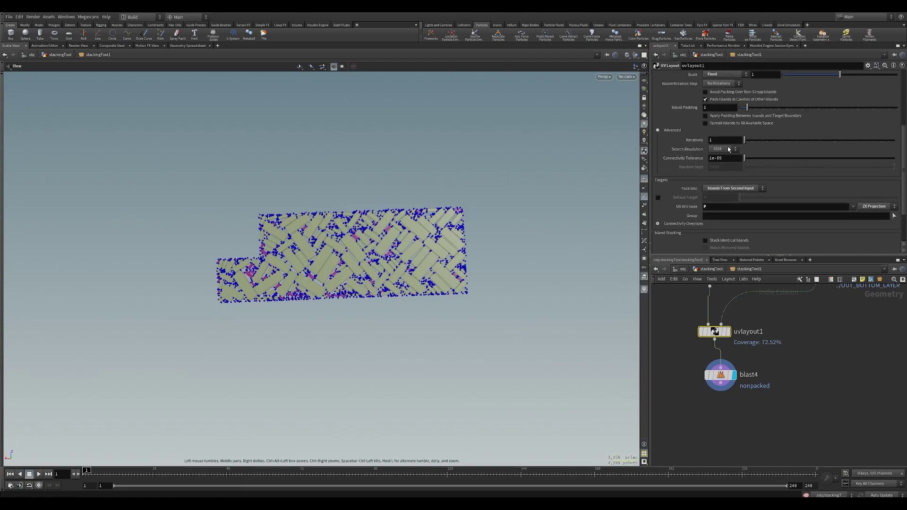
scroll(730, 151, up, 1)
drag(430, 220, 398, 225)
scroll(398, 225, up, 5)
scroll(737, 304, down, 2)
- Try a smaller Uniform Scale on transform3, set it to 6.38, and inspect the packed block layout
middle_drag(763, 290, 776, 417)
scroll(775, 418, down, 5)
middle_drag(775, 312, 769, 415)
middle_drag(796, 293, 751, 425)
scroll(749, 367, up, 5)
middle_drag(760, 391, 793, 330)
click(692, 379)
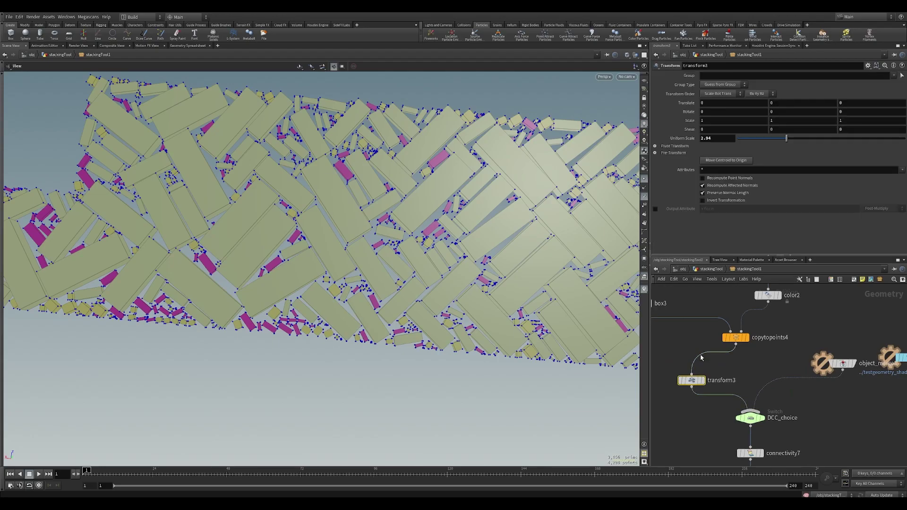
drag(786, 138, 747, 138)
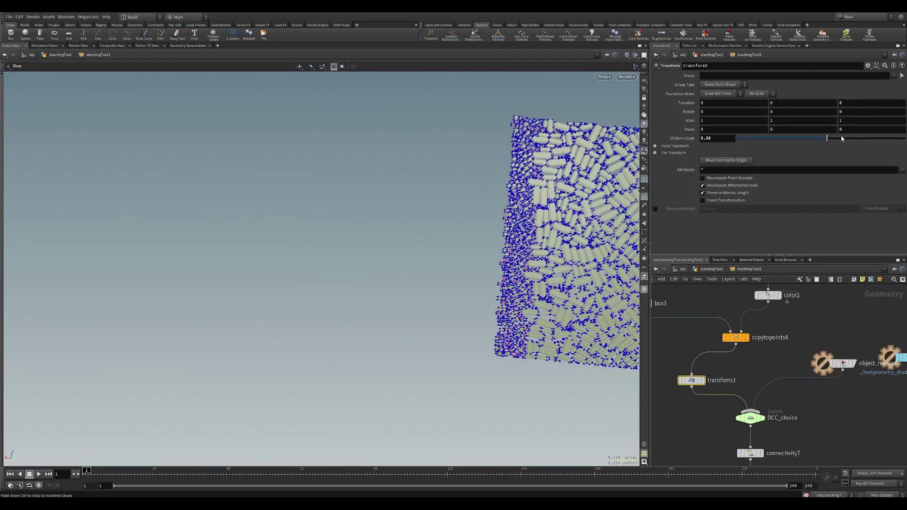
drag(841, 138, 845, 138)
scroll(513, 195, down, 5)
drag(427, 254, 466, 203)
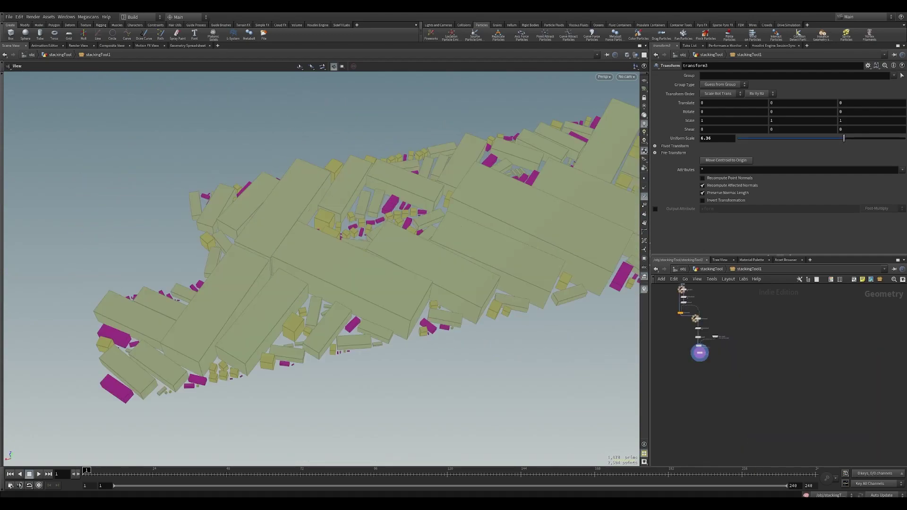
drag(544, 222, 419, 222)
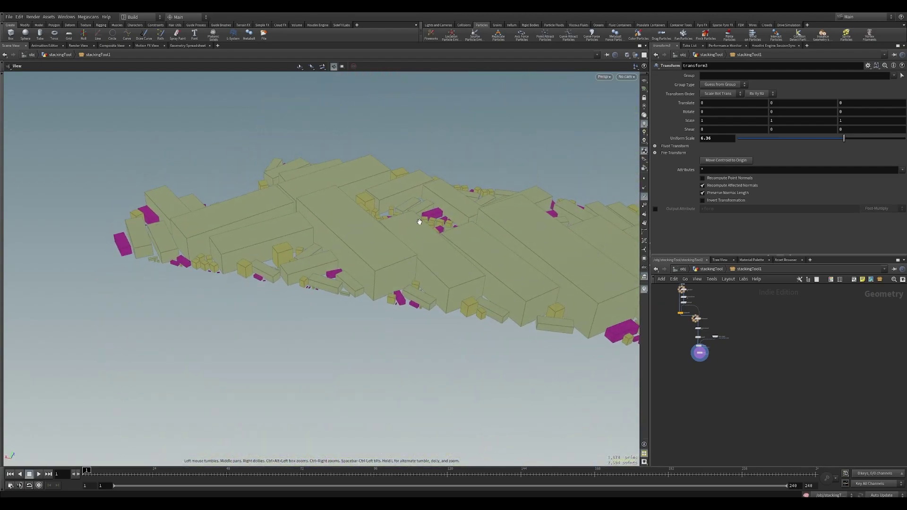